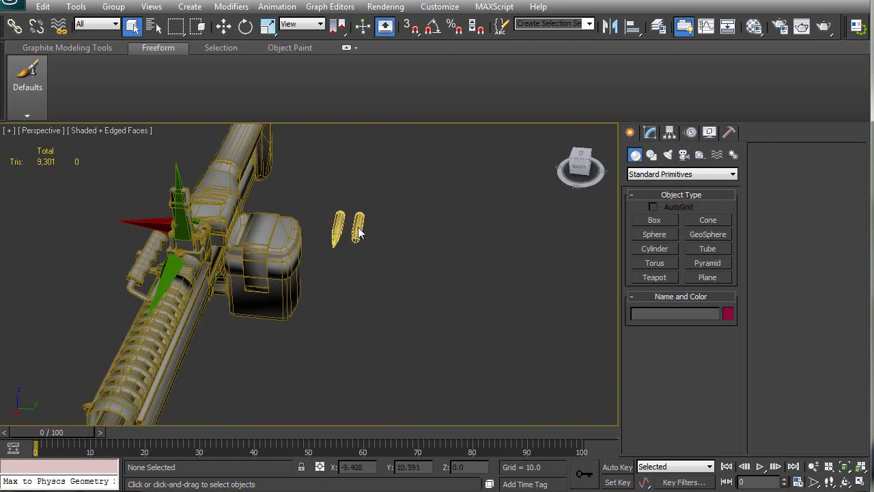
Delete the two loose bullets lying beside the machine gun.
{"action": "left_click_drag", "start_coordinate": [380, 205], "coordinate": [336, 250]}
{"action": "key", "text": "Delete"}
{"action": "middle_click_drag", "start_coordinate": [324, 288], "coordinate": [368, 237], "text": "alt"}
{"action": "scroll", "coordinate": [367, 237], "scroll_direction": "down", "scroll_amount": 5}
{"action": "mouse_move", "coordinate": [348, 296]}
{"action": "middle_mouse_down", "text": "alt"}
{"action": "mouse_move", "coordinate": [366, 273]}
{"action": "mouse_move", "coordinate": [351, 287]}
{"action": "middle_mouse_up", "text": "alt"}
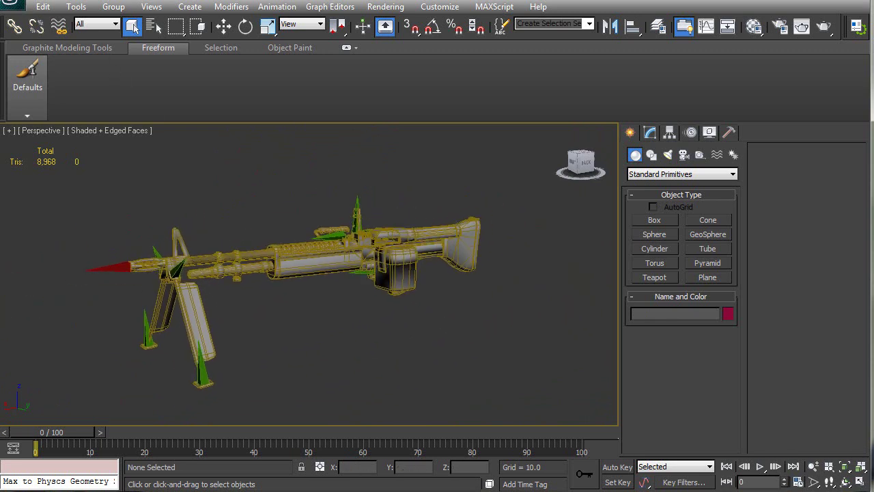
Open the scene M60_AmmoPouch_ToMB.max from the M60 folder without saving the current scene.
{"action": "left_click", "coordinate": [11, 6]}
{"action": "left_click", "coordinate": [42, 59]}
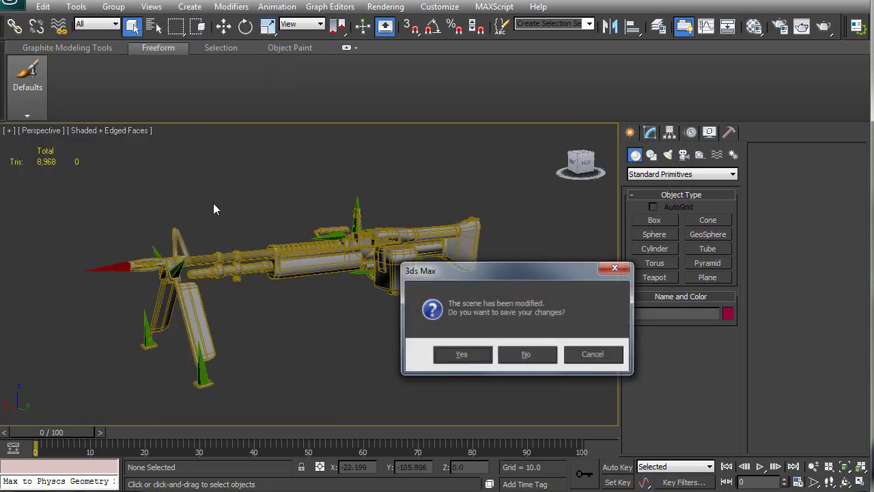
{"action": "left_click", "coordinate": [498, 354]}
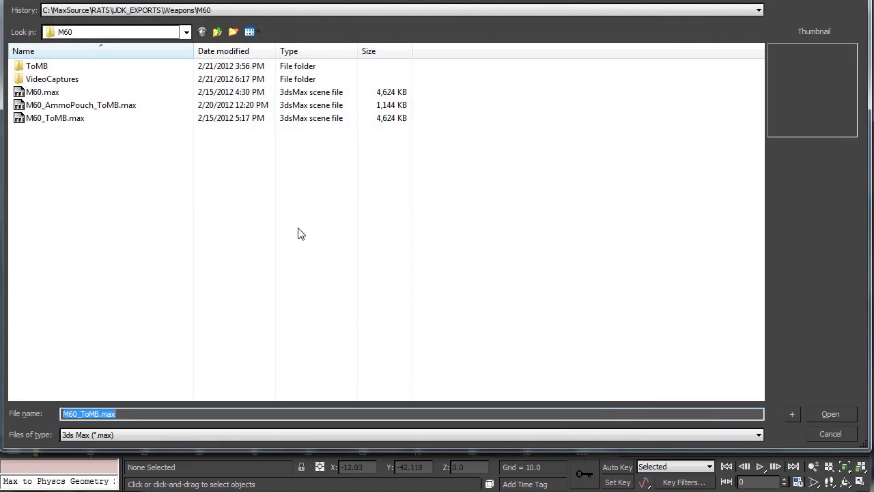
{"action": "left_click", "coordinate": [37, 107]}
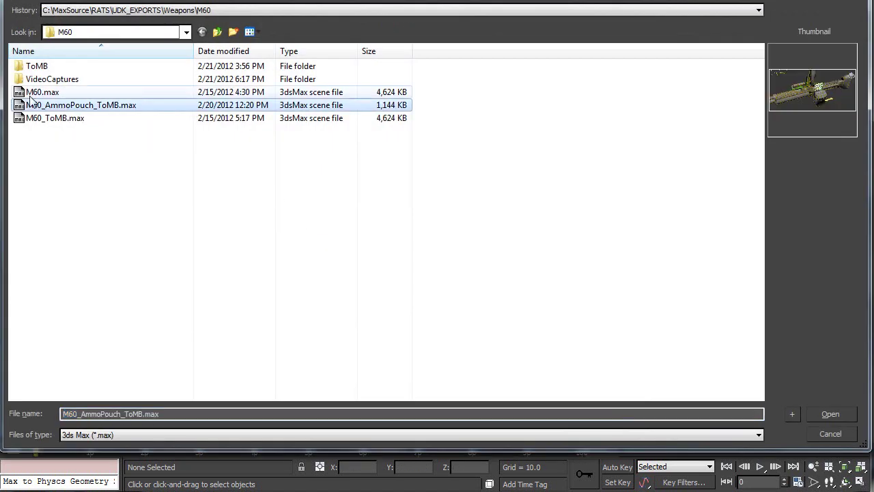
{"action": "left_click", "coordinate": [830, 413]}
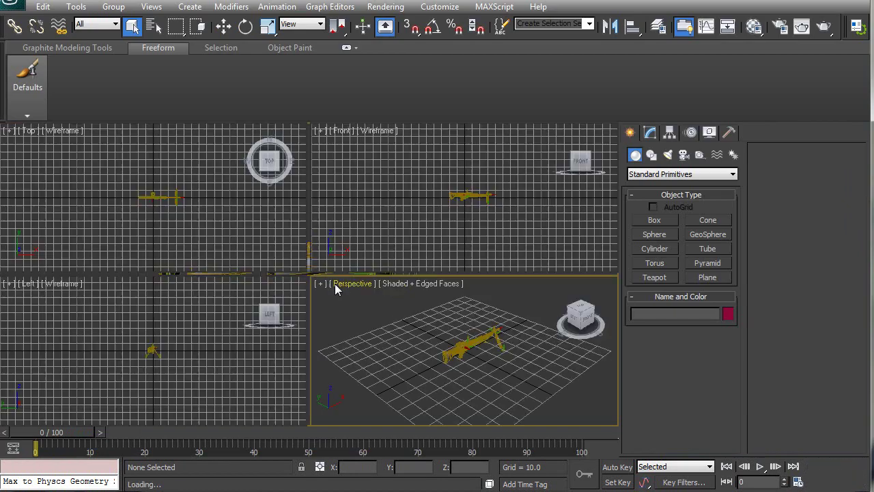
Unhide all objects in the scene and select the gun mesh.
{"action": "mouse_move", "coordinate": [297, 310]}
{"action": "middle_mouse_down", "text": "alt"}
{"action": "mouse_move", "coordinate": [430, 193]}
{"action": "mouse_move", "coordinate": [323, 319]}
{"action": "mouse_move", "coordinate": [210, 264]}
{"action": "mouse_move", "coordinate": [422, 217]}
{"action": "middle_mouse_up", "text": "alt"}
{"action": "right_click", "coordinate": [431, 193]}
{"action": "left_click", "coordinate": [453, 134]}
{"action": "middle_click_drag", "start_coordinate": [353, 271], "coordinate": [317, 290]}
{"action": "left_click", "coordinate": [309, 269]}
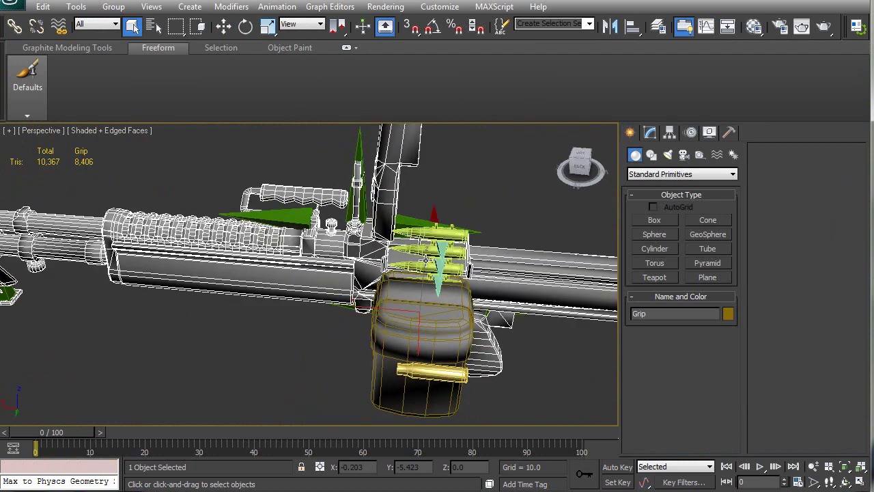
Select the muzzle bone and examine it and the whole gun with its bones from several sides.
{"action": "middle_click_drag", "start_coordinate": [247, 265], "coordinate": [430, 293], "text": "alt"}
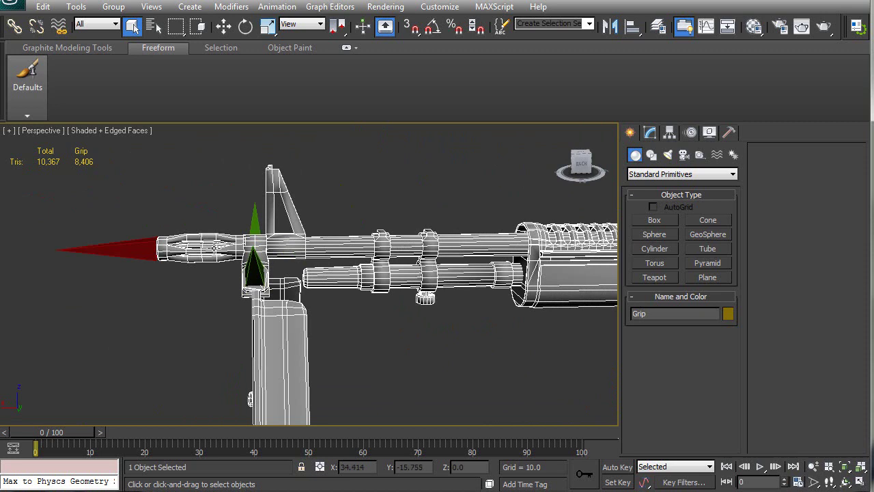
{"action": "left_click", "coordinate": [150, 249]}
{"action": "middle_click_drag", "start_coordinate": [481, 302], "coordinate": [315, 313], "text": "alt"}
{"action": "scroll", "coordinate": [314, 311], "scroll_direction": "up", "scroll_amount": 3}
{"action": "middle_click_drag", "start_coordinate": [398, 313], "coordinate": [295, 329], "text": "alt"}
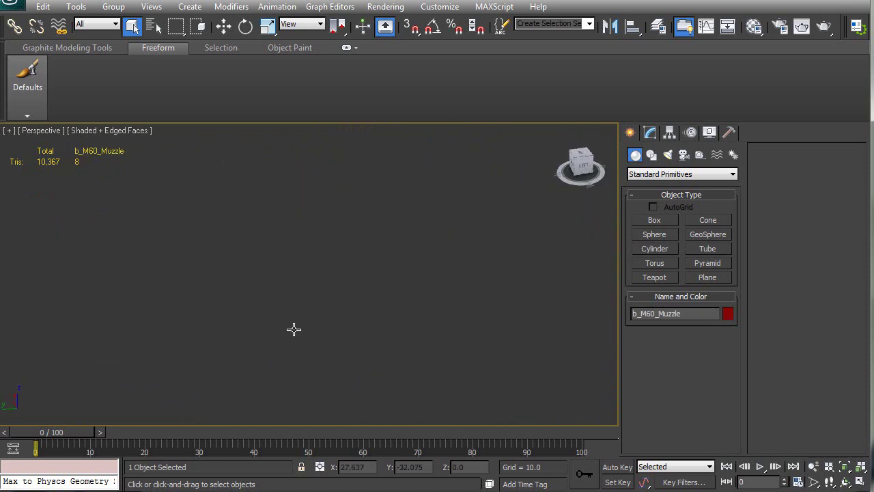
{"action": "key", "text": "z"}
{"action": "middle_click_drag", "start_coordinate": [377, 330], "coordinate": [116, 304], "text": "alt"}
{"action": "scroll", "coordinate": [322, 315], "scroll_direction": "down", "scroll_amount": 5}
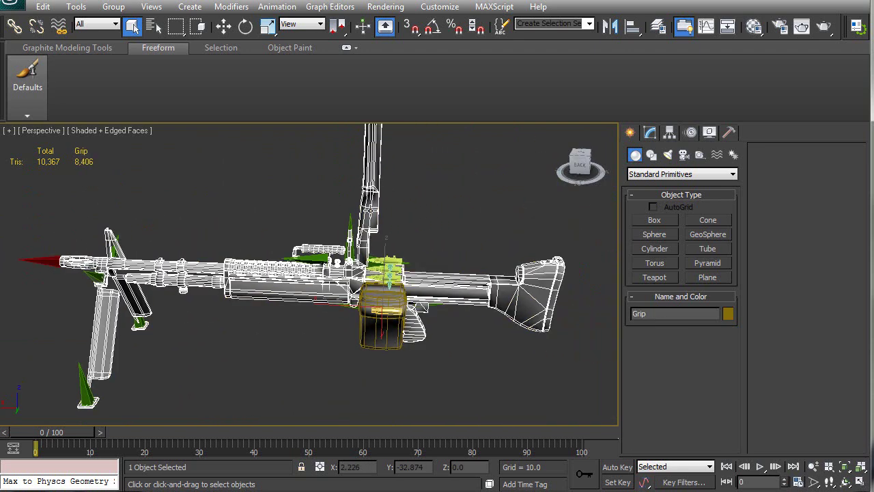
Select the upright feed cover of the gun mesh as an element.
{"action": "middle_click_drag", "start_coordinate": [368, 241], "coordinate": [369, 308], "text": "alt"}
{"action": "scroll", "coordinate": [360, 282], "scroll_direction": "up", "scroll_amount": 6}
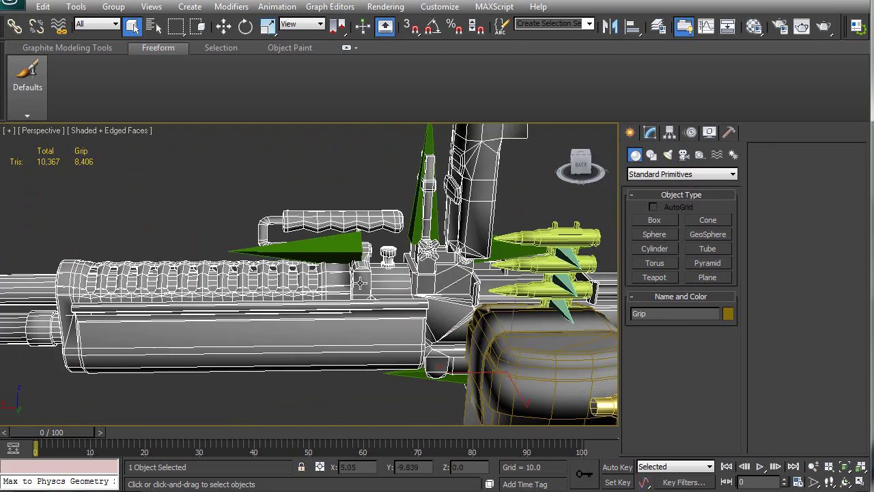
{"action": "middle_click_drag", "start_coordinate": [436, 300], "coordinate": [295, 323]}
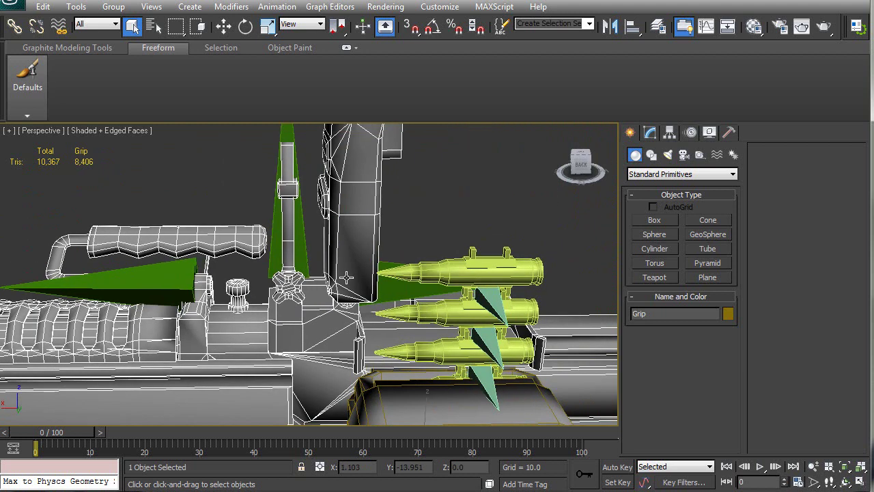
{"action": "key", "text": "5"}
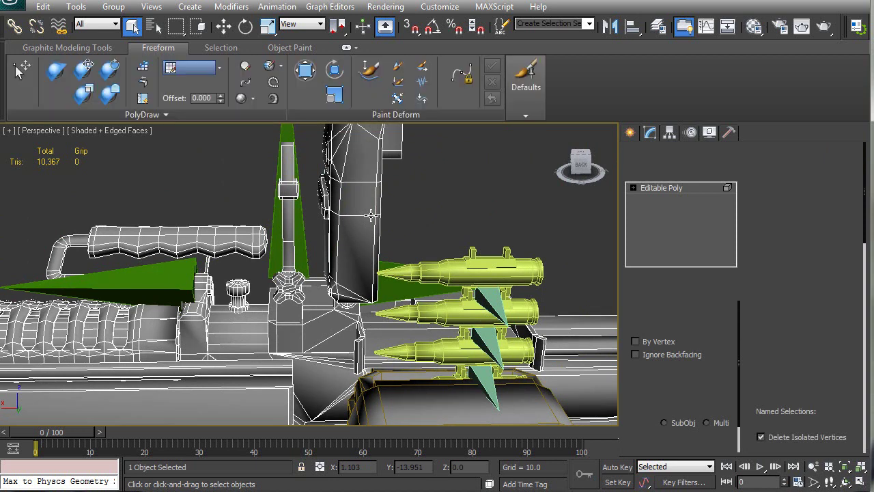
{"action": "left_click", "coordinate": [370, 215]}
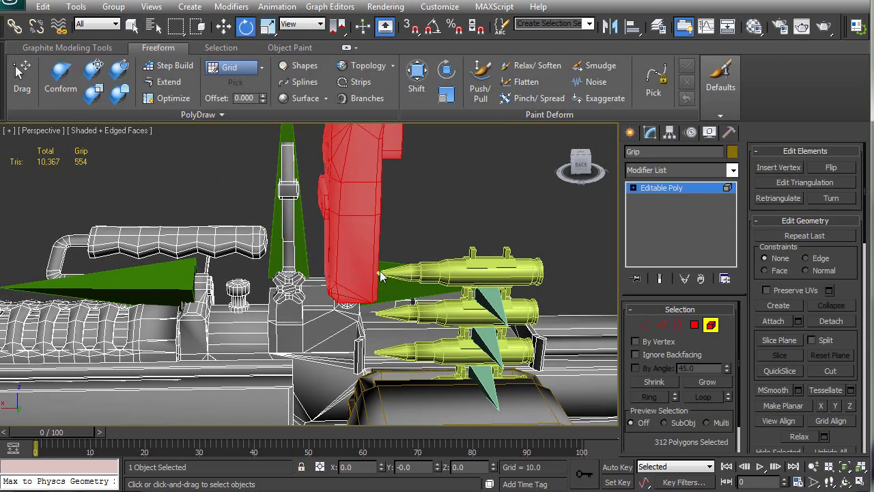
Turn on angle snap, pick the cover bone as reference coordinate system, and use its transform coordinate center as pivot.
{"action": "middle_click_drag", "start_coordinate": [440, 287], "coordinate": [378, 128], "text": "alt"}
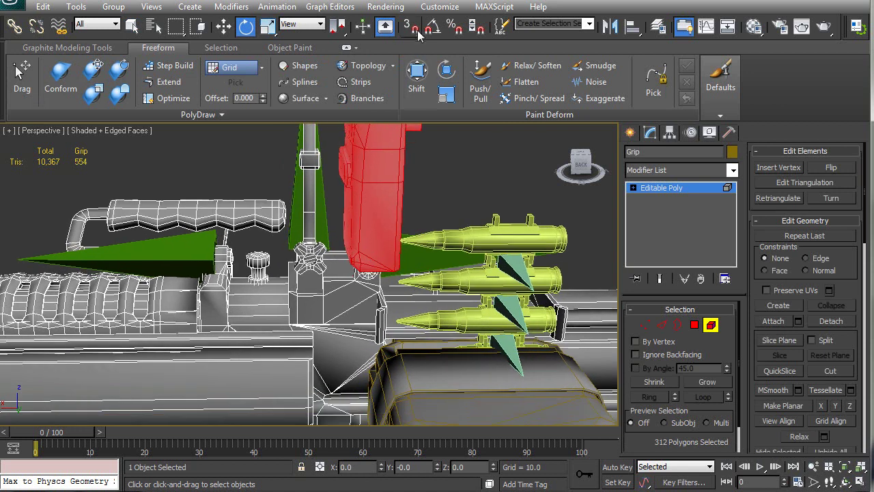
{"action": "scroll", "coordinate": [335, 271], "scroll_direction": "down", "scroll_amount": 6}
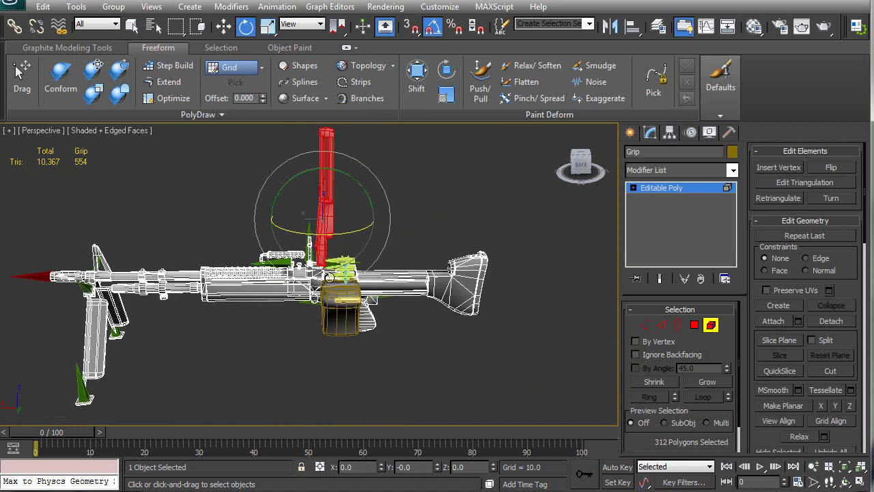
{"action": "scroll", "coordinate": [340, 264], "scroll_direction": "up", "scroll_amount": 5}
{"action": "mouse_move", "coordinate": [386, 162]}
{"action": "left_mouse_down"}
{"action": "mouse_move", "coordinate": [430, 218]}
{"action": "mouse_move", "coordinate": [410, 191]}
{"action": "mouse_move", "coordinate": [394, 213]}
{"action": "mouse_move", "coordinate": [386, 163]}
{"action": "left_mouse_up"}
{"action": "scroll", "coordinate": [334, 292], "scroll_direction": "up", "scroll_amount": 8}
{"action": "middle_click_drag", "start_coordinate": [334, 292], "coordinate": [318, 264], "text": "alt"}
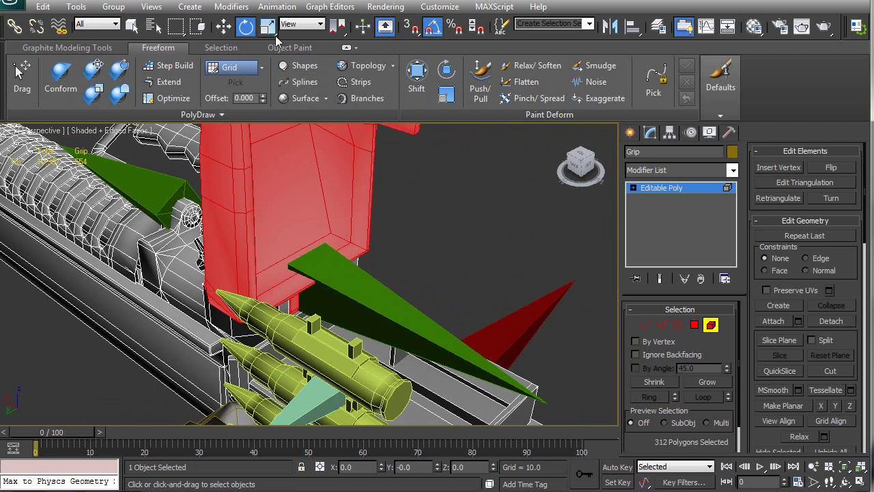
{"action": "left_click", "coordinate": [300, 24]}
{"action": "left_click", "coordinate": [301, 118]}
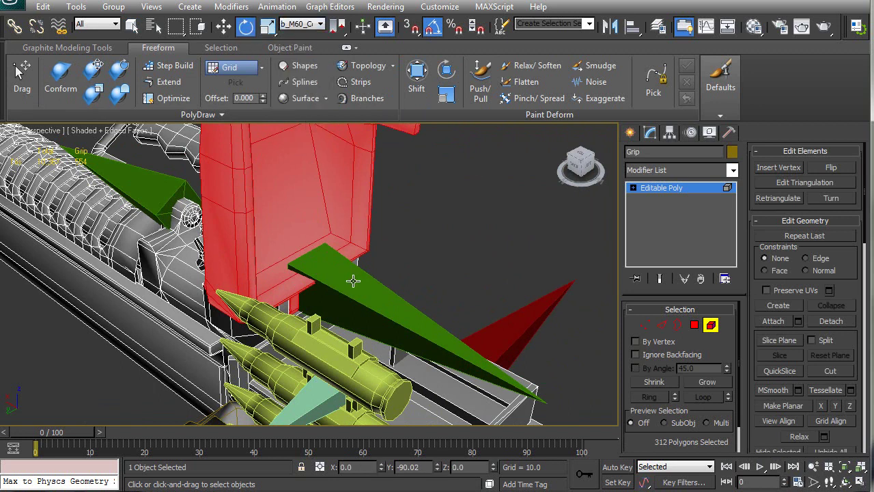
{"action": "left_click_drag", "start_coordinate": [337, 26], "coordinate": [337, 92]}
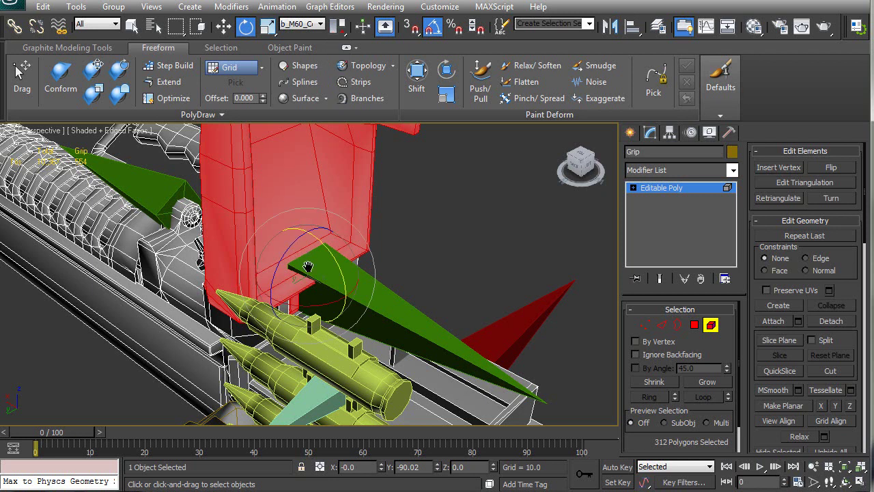
Rotate the feed cover down onto the receiver, restore the View coordinate system and leave element editing.
{"action": "scroll", "coordinate": [330, 175], "scroll_direction": "down", "scroll_amount": 4}
{"action": "middle_click_drag", "start_coordinate": [340, 280], "coordinate": [273, 192], "text": "alt"}
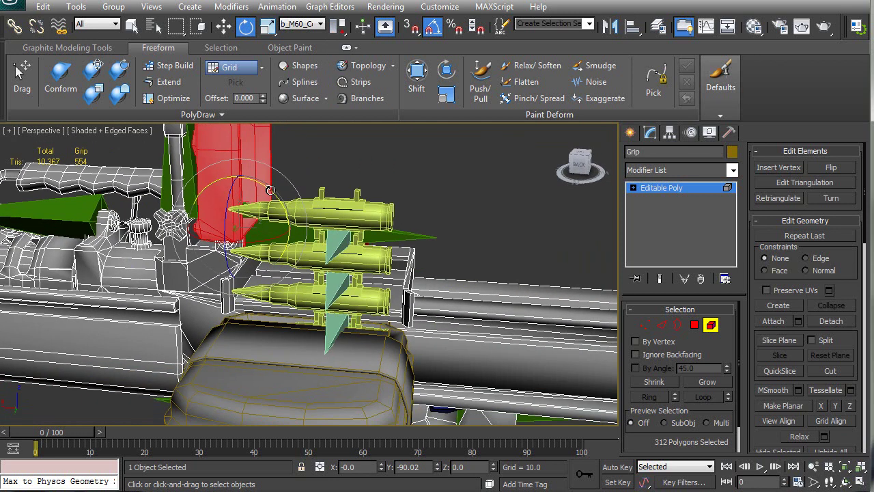
{"action": "left_click_drag", "start_coordinate": [272, 195], "coordinate": [318, 223]}
{"action": "middle_click_drag", "start_coordinate": [420, 256], "coordinate": [316, 246], "text": "alt"}
{"action": "scroll", "coordinate": [298, 219], "scroll_direction": "down", "scroll_amount": 3}
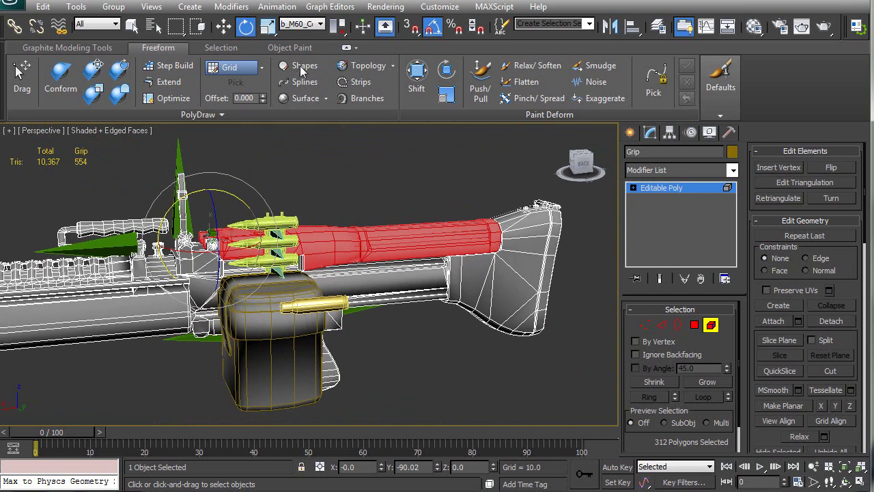
{"action": "mouse_move", "coordinate": [437, 286]}
{"action": "middle_mouse_down", "text": "alt"}
{"action": "mouse_move", "coordinate": [506, 303]}
{"action": "mouse_move", "coordinate": [454, 290]}
{"action": "middle_mouse_up", "text": "alt"}
{"action": "key", "text": "5"}
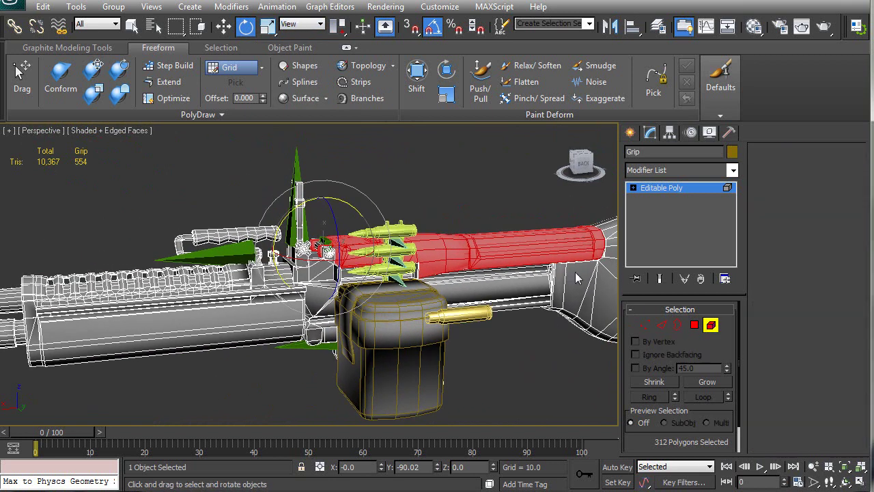
Select the gun, ammo pouch and bullet belt together, hide all unselected objects and clear the selection.
{"action": "middle_click_drag", "start_coordinate": [430, 202], "coordinate": [461, 208], "text": "alt"}
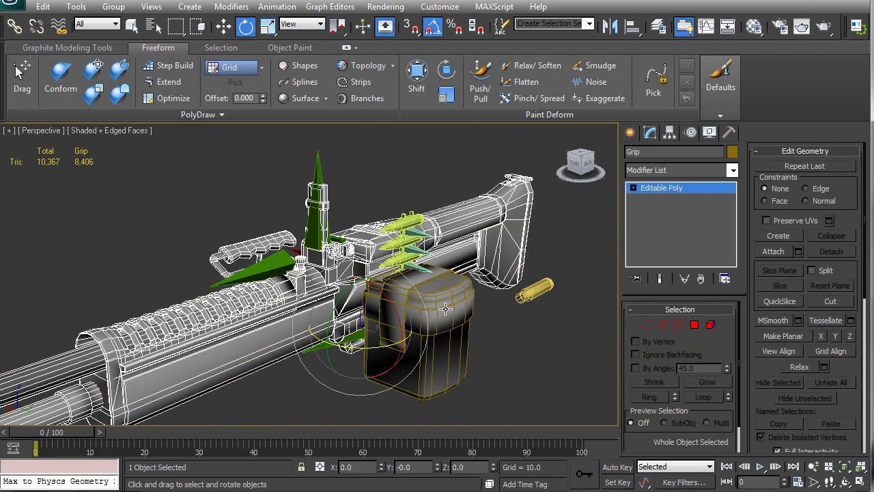
{"action": "left_click", "coordinate": [423, 287], "text": "ctrl"}
{"action": "left_click", "coordinate": [403, 235], "text": "ctrl"}
{"action": "right_click", "coordinate": [485, 323]}
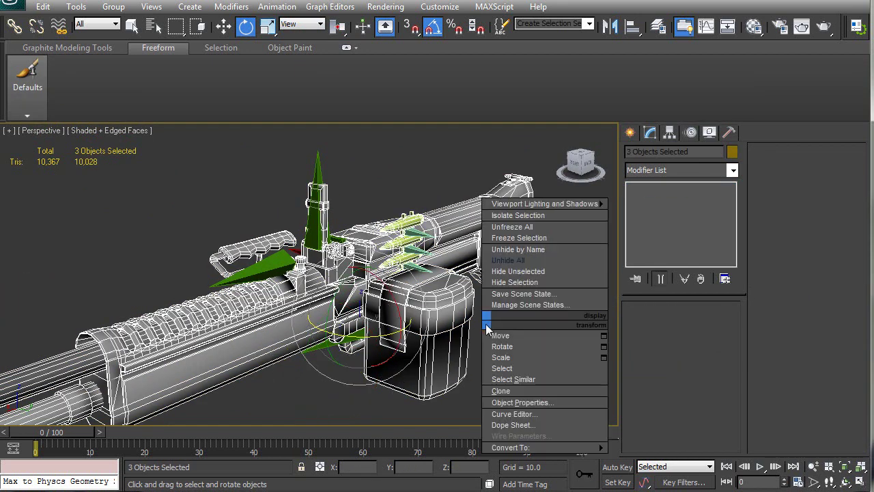
{"action": "left_click", "coordinate": [517, 271]}
{"action": "scroll", "coordinate": [444, 332], "scroll_direction": "down", "scroll_amount": 3}
{"action": "left_click", "coordinate": [445, 332]}
Examine the closed gun model, the bullet belt and the ammo pouch up close from several angles.
{"action": "middle_click_drag", "start_coordinate": [445, 331], "coordinate": [384, 294], "text": "alt"}
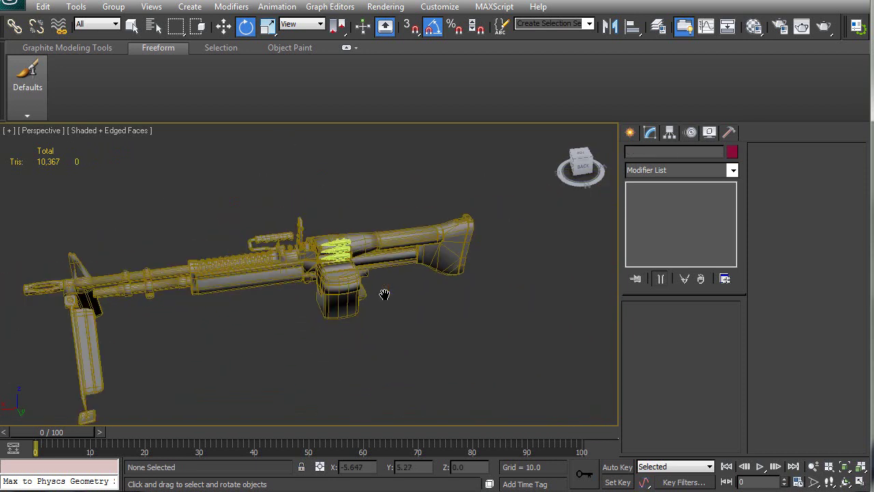
{"action": "middle_click_drag", "start_coordinate": [328, 290], "coordinate": [292, 254], "text": "alt"}
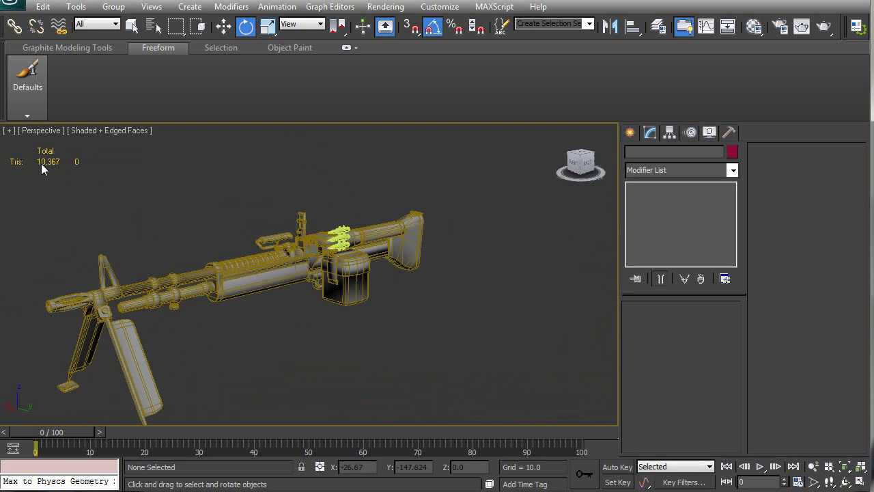
{"action": "scroll", "coordinate": [325, 280], "scroll_direction": "up", "scroll_amount": 8}
{"action": "mouse_move", "coordinate": [325, 280]}
{"action": "middle_mouse_down", "text": "alt"}
{"action": "mouse_move", "coordinate": [244, 300]}
{"action": "mouse_move", "coordinate": [143, 289]}
{"action": "mouse_move", "coordinate": [253, 318]}
{"action": "mouse_move", "coordinate": [328, 314]}
{"action": "mouse_move", "coordinate": [376, 263]}
{"action": "mouse_move", "coordinate": [368, 219]}
{"action": "mouse_move", "coordinate": [435, 211]}
{"action": "mouse_move", "coordinate": [364, 255]}
{"action": "mouse_move", "coordinate": [234, 312]}
{"action": "mouse_move", "coordinate": [343, 298]}
{"action": "mouse_move", "coordinate": [390, 267]}
{"action": "mouse_move", "coordinate": [267, 321]}
{"action": "mouse_move", "coordinate": [371, 275]}
{"action": "mouse_move", "coordinate": [341, 279]}
{"action": "mouse_move", "coordinate": [277, 328]}
{"action": "mouse_move", "coordinate": [365, 279]}
{"action": "mouse_move", "coordinate": [343, 265]}
{"action": "mouse_move", "coordinate": [326, 308]}
{"action": "mouse_move", "coordinate": [335, 291]}
{"action": "middle_mouse_up", "text": "alt"}
{"action": "scroll", "coordinate": [312, 328], "scroll_direction": "up", "scroll_amount": 5}
{"action": "middle_click_drag", "start_coordinate": [312, 328], "coordinate": [319, 282], "text": "alt"}
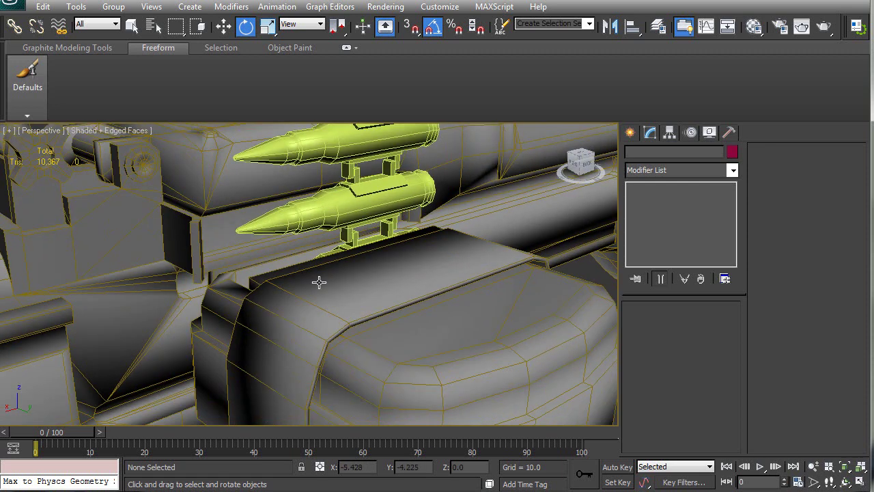
{"action": "scroll", "coordinate": [361, 314], "scroll_direction": "down", "scroll_amount": 6}
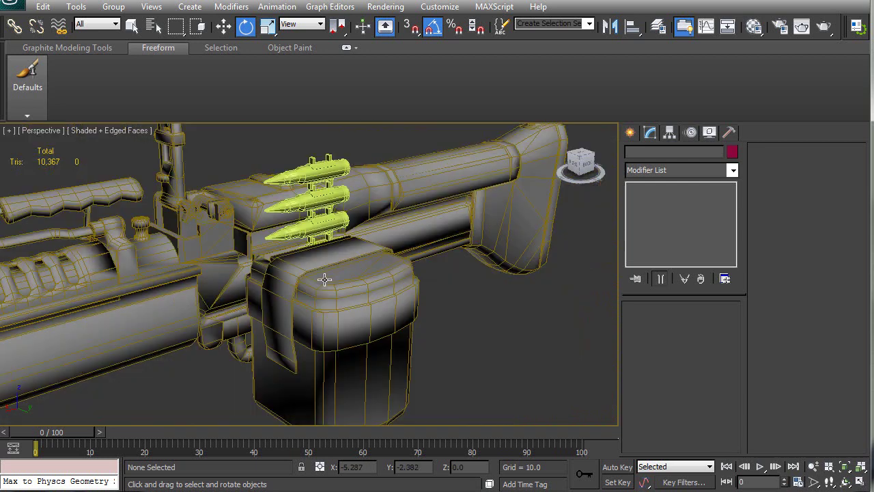
{"action": "scroll", "coordinate": [355, 292], "scroll_direction": "up", "scroll_amount": 8}
{"action": "middle_click_drag", "start_coordinate": [273, 318], "coordinate": [180, 363], "text": "alt"}
{"action": "middle_click_drag", "start_coordinate": [339, 338], "coordinate": [277, 238], "text": "alt"}
Add an Unwrap UVW modifier to the gun mesh.
{"action": "left_click", "coordinate": [363, 328]}
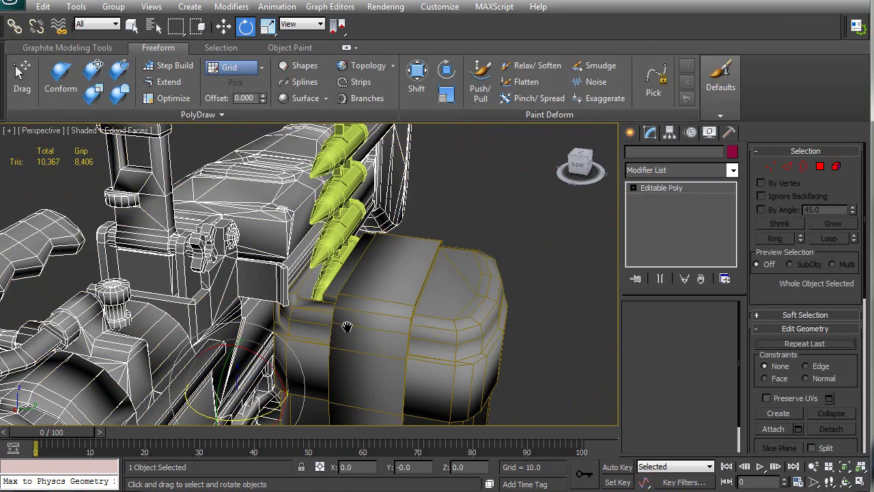
{"action": "scroll", "coordinate": [367, 284], "scroll_direction": "down", "scroll_amount": 5}
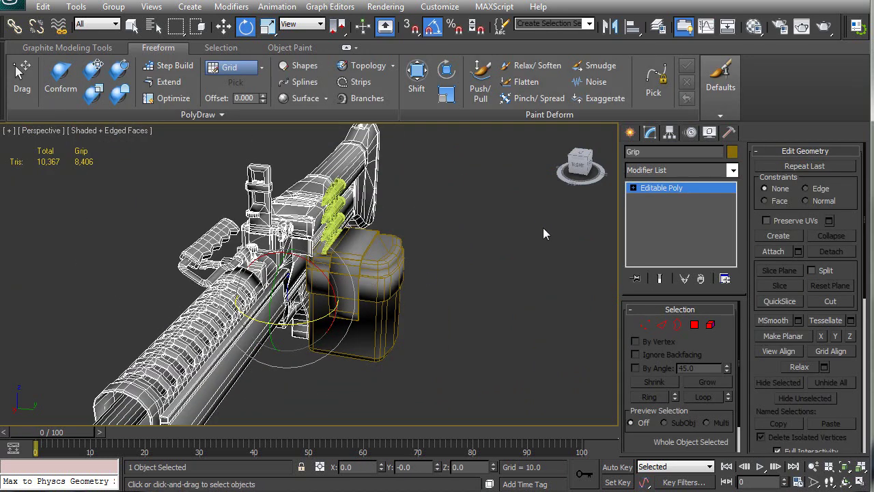
{"action": "key", "text": "shift+w"}
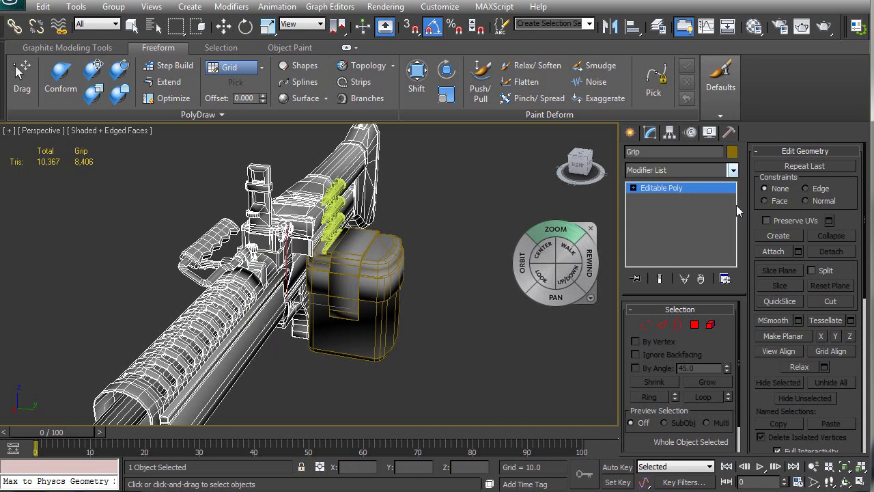
{"action": "left_click", "coordinate": [732, 170]}
{"action": "scroll", "coordinate": [679, 307], "scroll_direction": "down", "scroll_amount": 15}
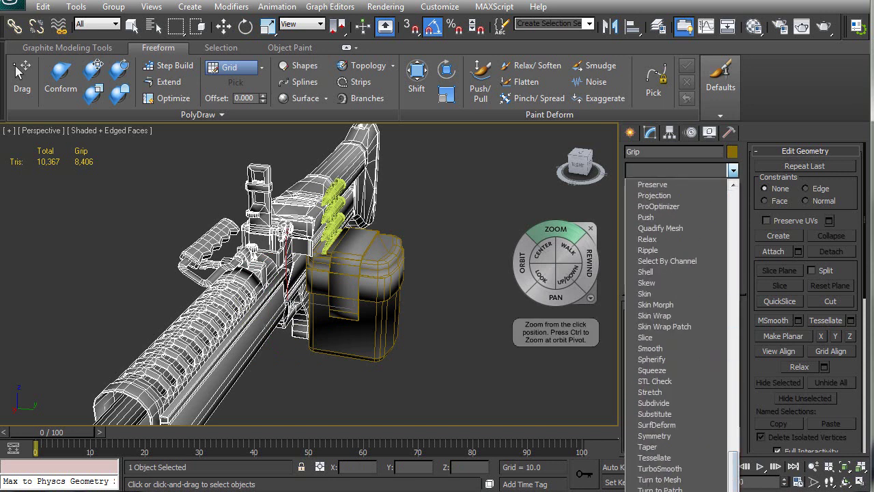
{"action": "left_click", "coordinate": [661, 490]}
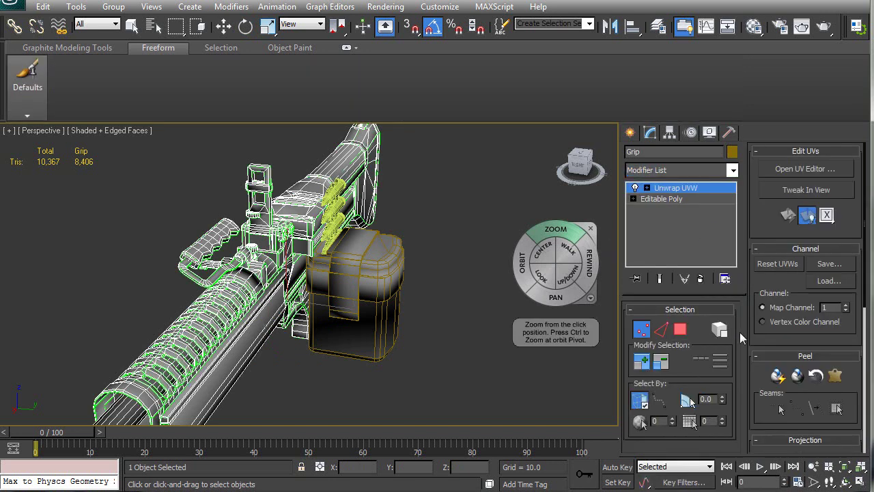
Open the gun's UV editor, move it fully into view and examine the whole UV layout.
{"action": "left_click", "coordinate": [792, 169]}
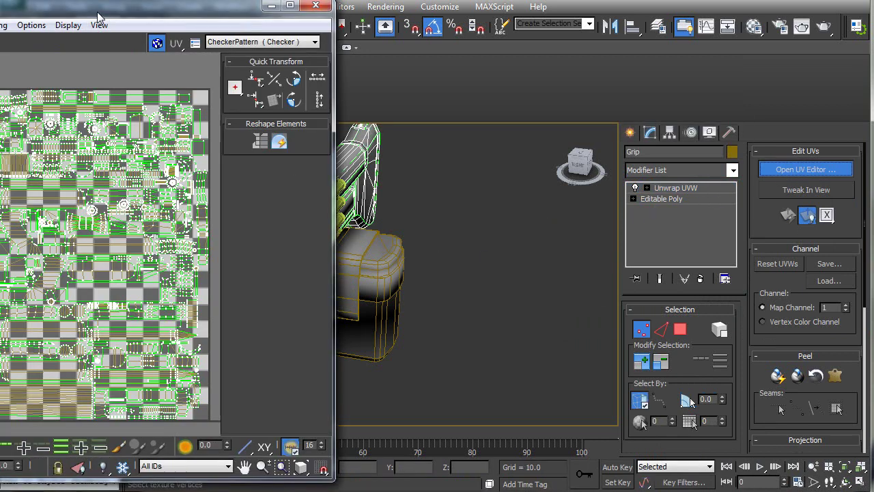
{"action": "left_click_drag", "start_coordinate": [137, 15], "coordinate": [459, 11]}
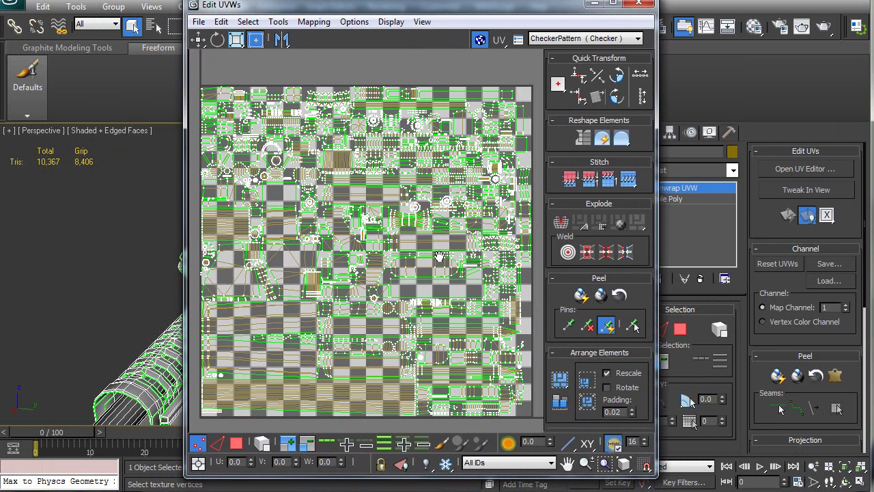
{"action": "middle_click_drag", "start_coordinate": [444, 256], "coordinate": [342, 213]}
{"action": "scroll", "coordinate": [366, 238], "scroll_direction": "down", "scroll_amount": 8}
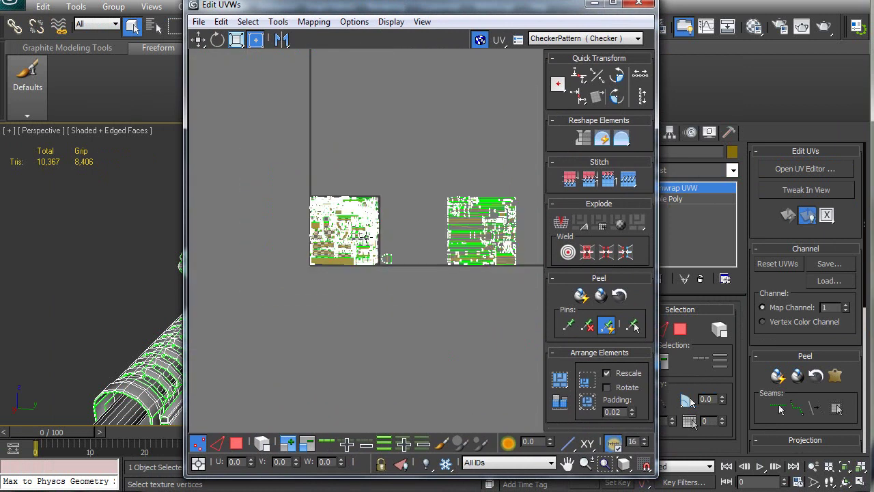
Examine the small UV shell beside the main UV tile and the neighbouring second layout up close, and close the UV editor.
{"action": "scroll", "coordinate": [371, 271], "scroll_direction": "up", "scroll_amount": 6}
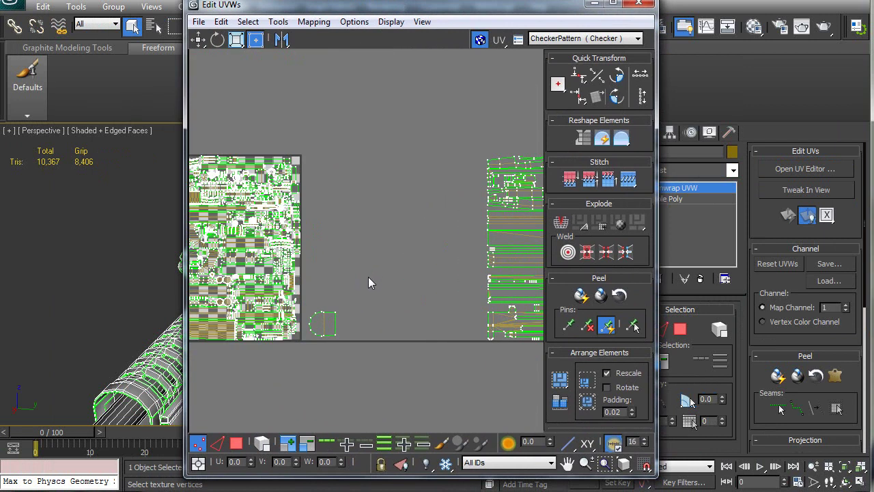
{"action": "middle_click_drag", "start_coordinate": [351, 318], "coordinate": [444, 308]}
{"action": "scroll", "coordinate": [362, 308], "scroll_direction": "down", "scroll_amount": 5}
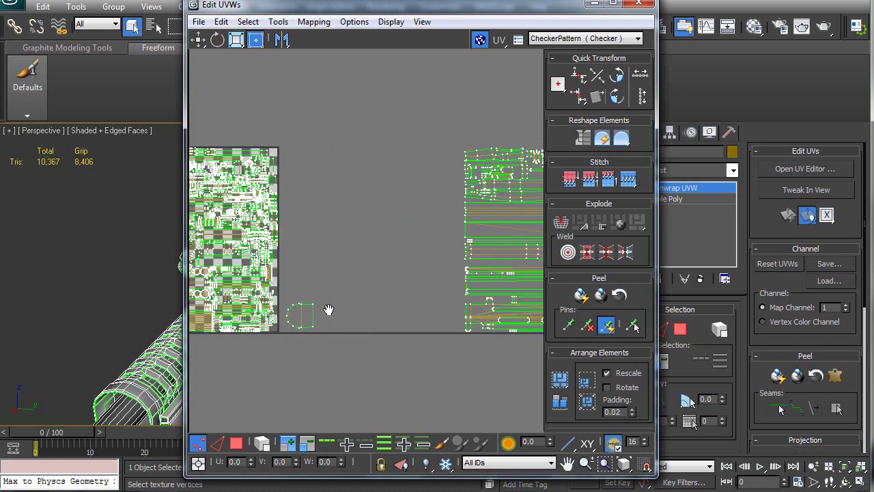
{"action": "scroll", "coordinate": [362, 308], "scroll_direction": "up", "scroll_amount": 4}
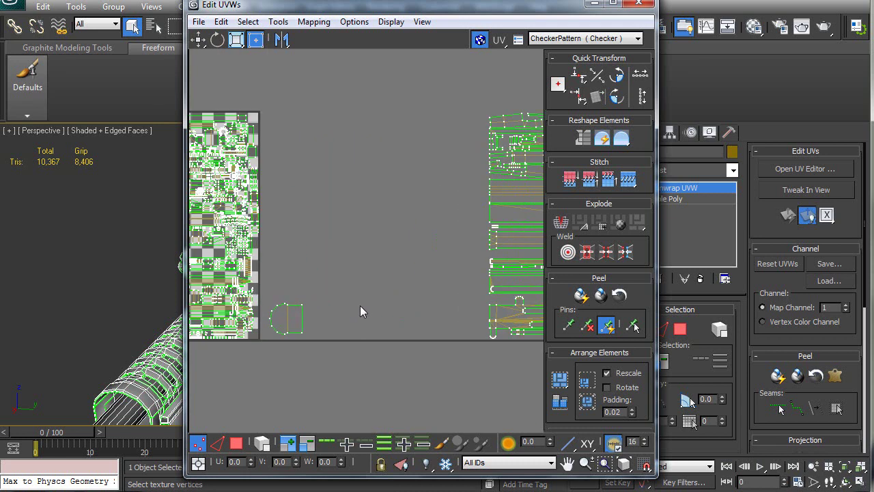
{"action": "middle_click_drag", "start_coordinate": [370, 304], "coordinate": [390, 308]}
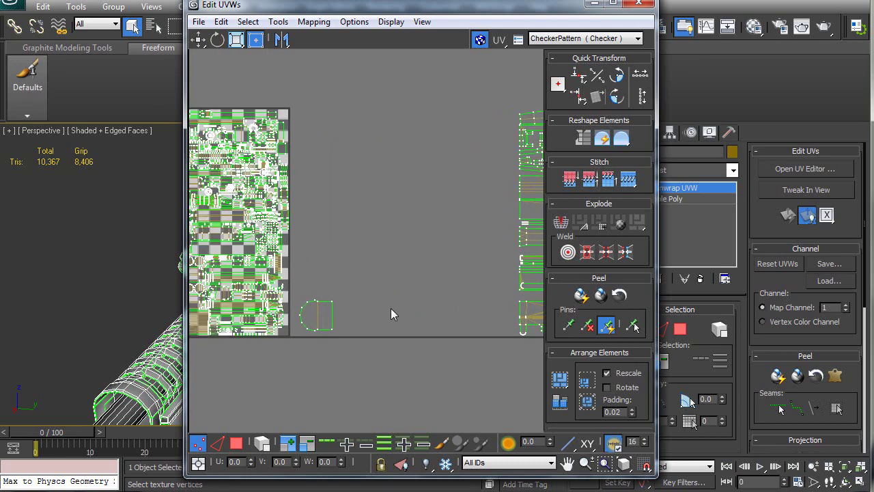
{"action": "scroll", "coordinate": [390, 308], "scroll_direction": "down", "scroll_amount": 4}
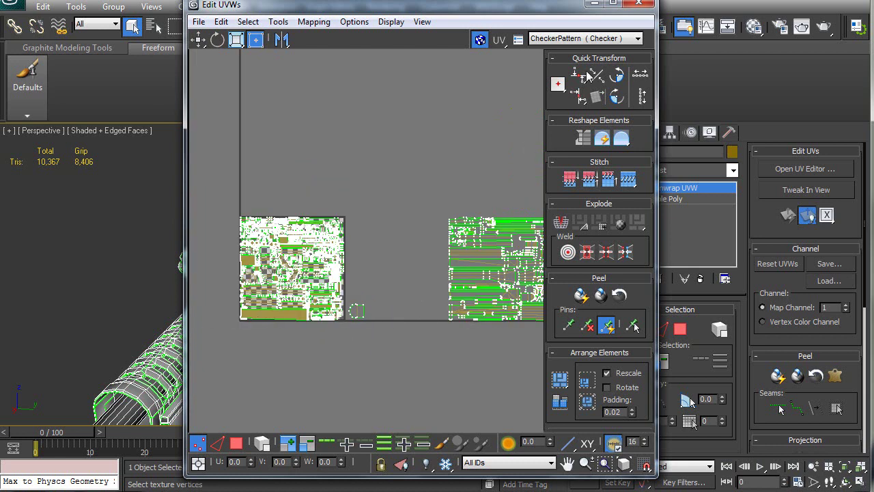
{"action": "left_click", "coordinate": [638, 3]}
Examine the cocking handle and the surrounding receiver geometry of the gun up close from several angles.
{"action": "middle_click_drag", "start_coordinate": [365, 301], "coordinate": [270, 280], "text": "alt"}
{"action": "scroll", "coordinate": [272, 277], "scroll_direction": "up", "scroll_amount": 5}
{"action": "scroll", "coordinate": [272, 276], "scroll_direction": "down", "scroll_amount": 5}
{"action": "scroll", "coordinate": [275, 248], "scroll_direction": "up", "scroll_amount": 6}
{"action": "scroll", "coordinate": [301, 242], "scroll_direction": "down", "scroll_amount": 4}
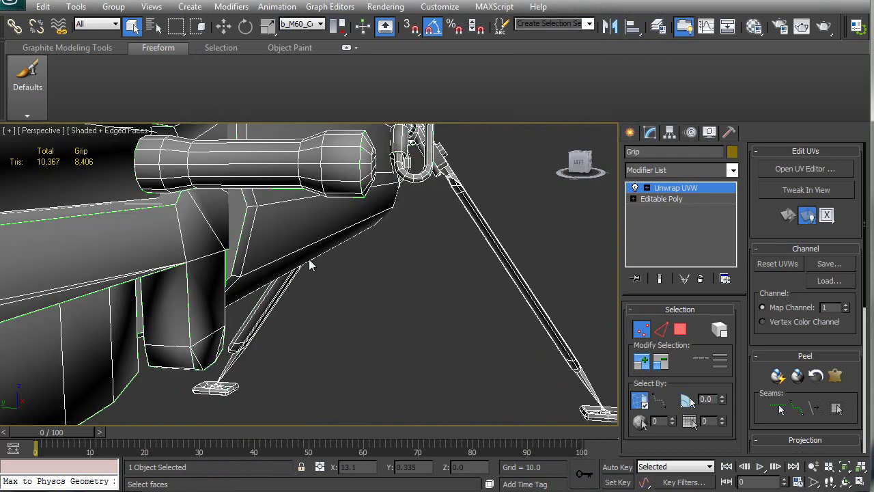
{"action": "middle_click_drag", "start_coordinate": [280, 261], "coordinate": [288, 263]}
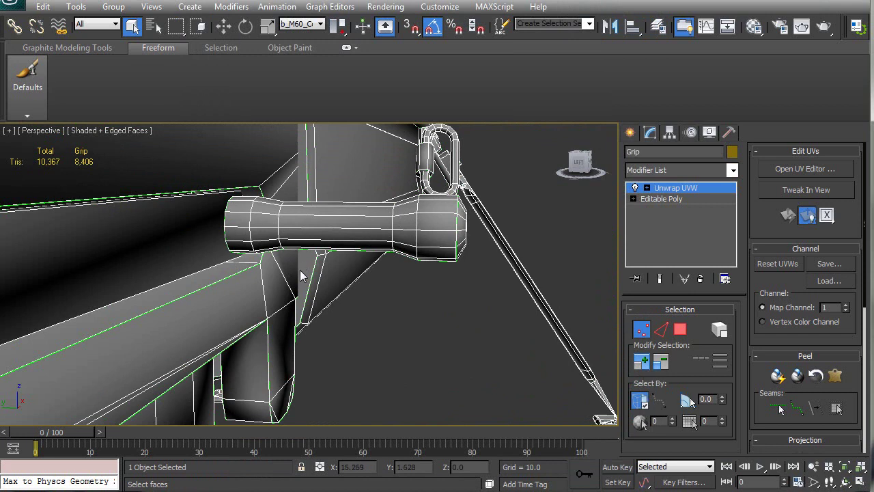
{"action": "middle_click_drag", "start_coordinate": [309, 267], "coordinate": [309, 283]}
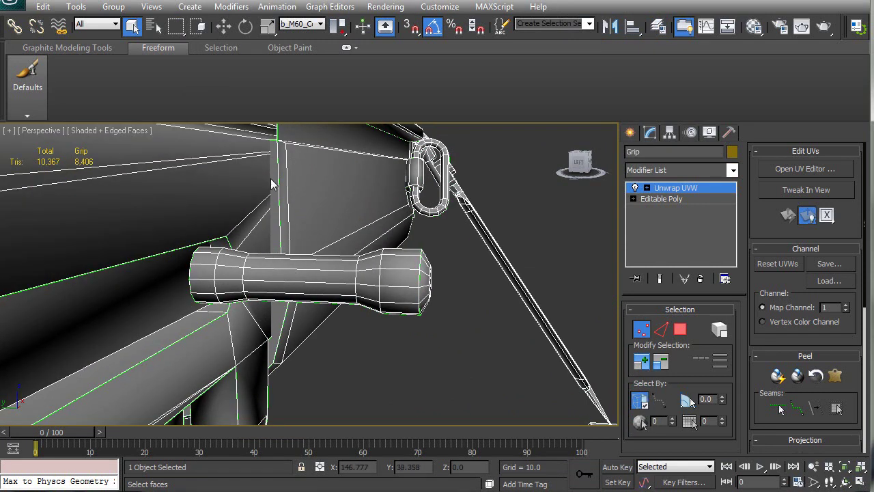
{"action": "scroll", "coordinate": [299, 329], "scroll_direction": "down", "scroll_amount": 3}
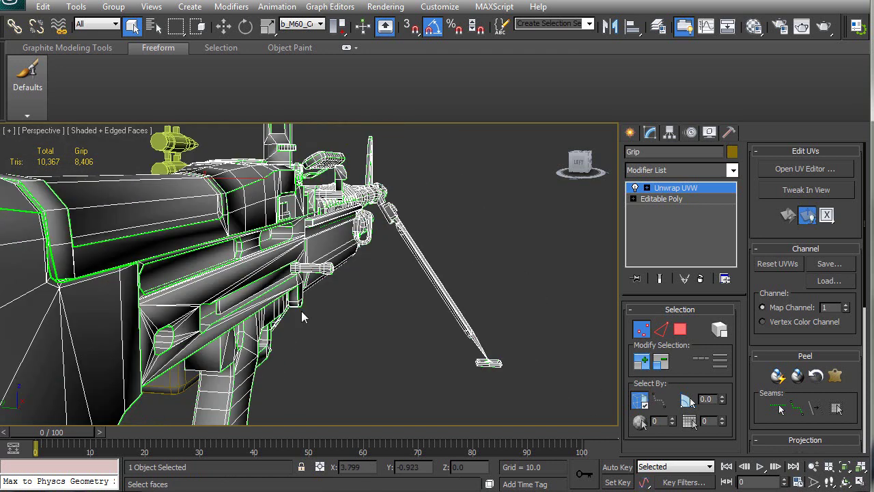
{"action": "middle_click_drag", "start_coordinate": [303, 314], "coordinate": [285, 311], "text": "alt"}
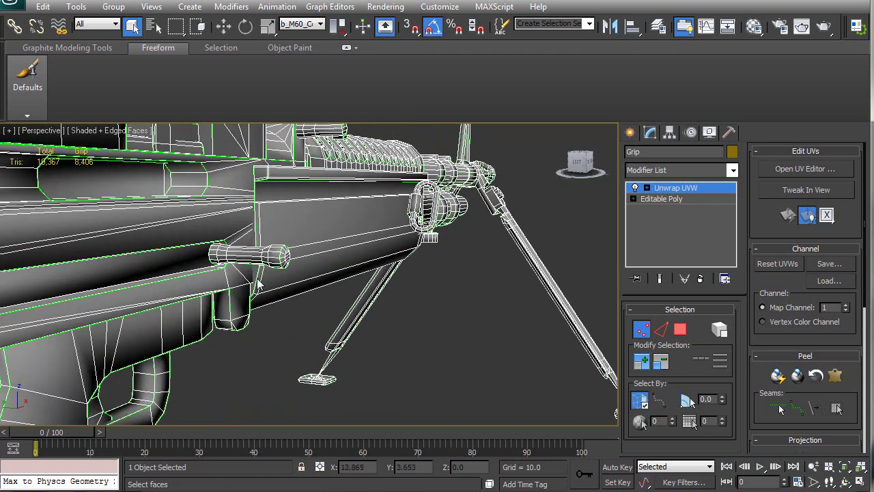
{"action": "middle_click_drag", "start_coordinate": [260, 274], "coordinate": [262, 272]}
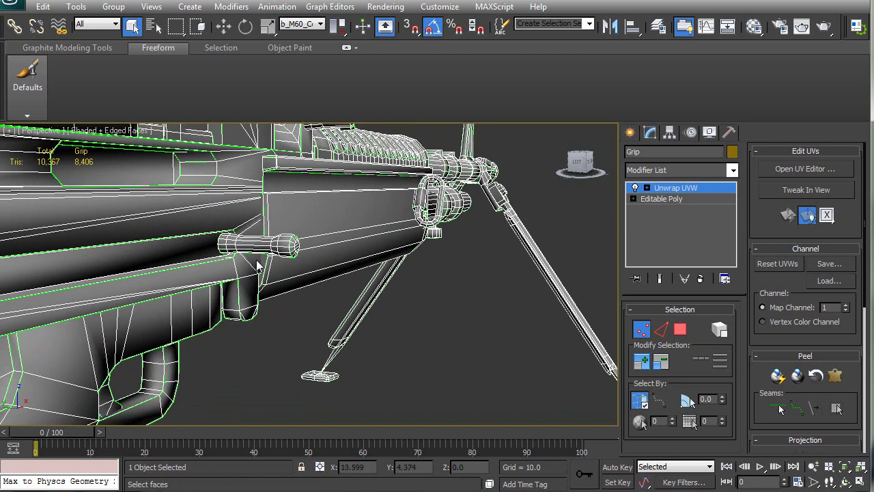
Examine the handguard and the opposite side of the gun up close, ending on a view of the whole weapon.
{"action": "scroll", "coordinate": [232, 271], "scroll_direction": "up", "scroll_amount": 10}
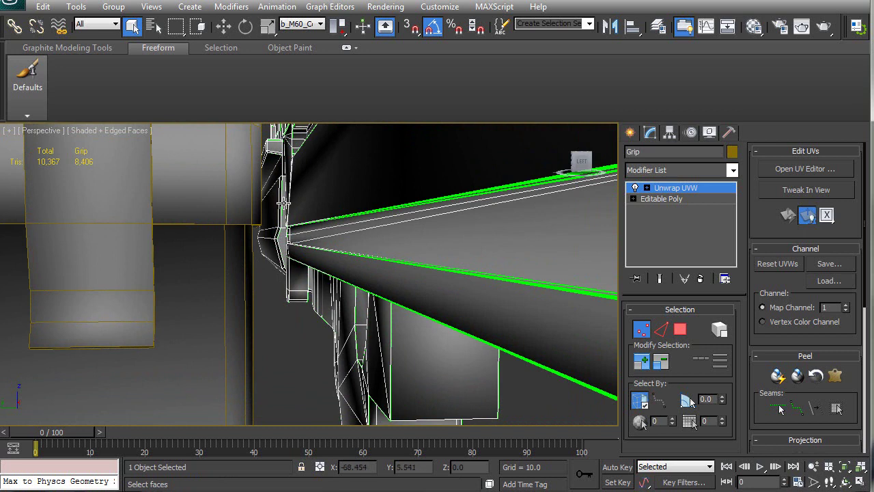
{"action": "scroll", "coordinate": [307, 270], "scroll_direction": "down", "scroll_amount": 10}
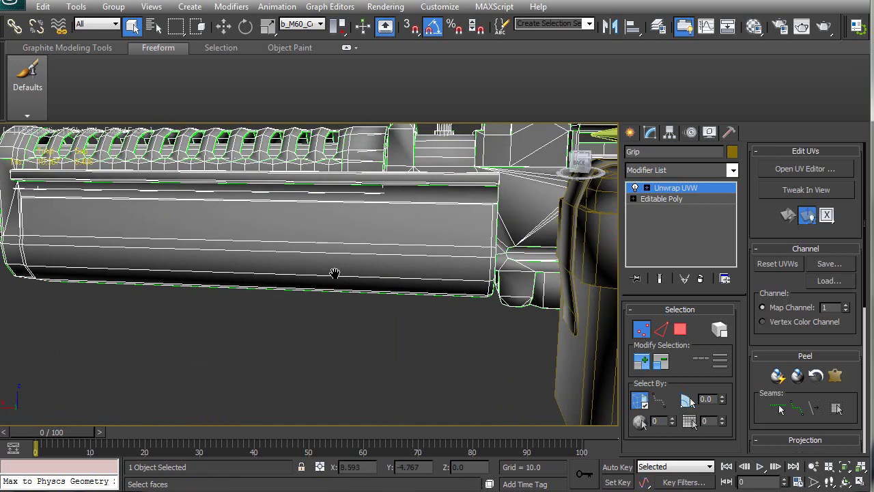
{"action": "middle_click_drag", "start_coordinate": [303, 278], "coordinate": [330, 246], "text": "alt"}
{"action": "scroll", "coordinate": [341, 287], "scroll_direction": "up", "scroll_amount": 3}
{"action": "middle_click_drag", "start_coordinate": [618, 248], "coordinate": [689, 217], "text": "alt"}
{"action": "scroll", "coordinate": [416, 259], "scroll_direction": "down", "scroll_amount": 5}
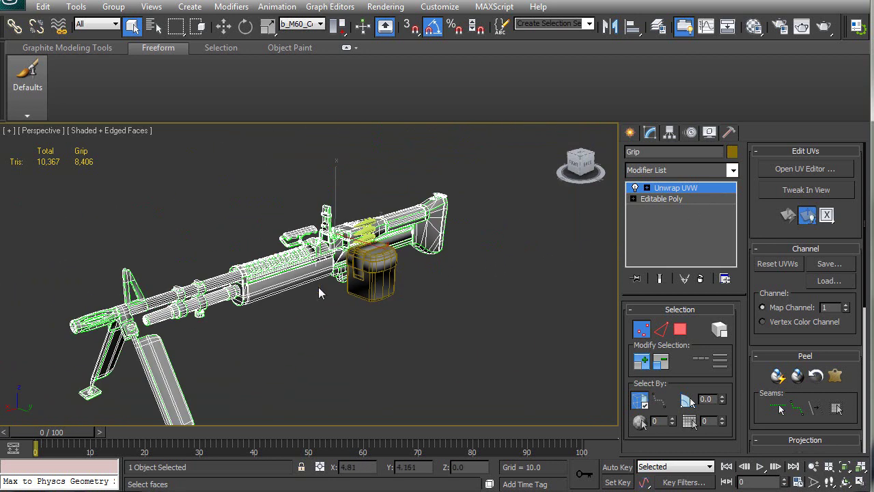
Remove the Unwrap UVW modifier from the gun mesh and inspect the model from several angles.
{"action": "left_click", "coordinate": [701, 279]}
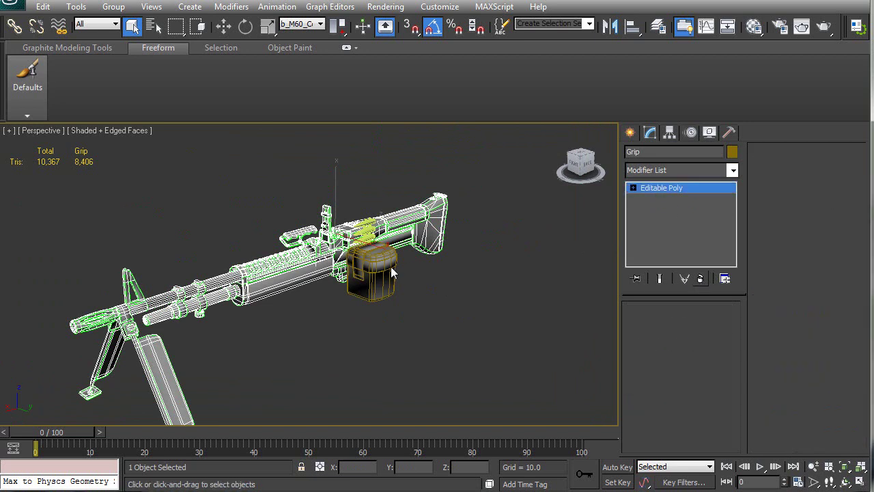
{"action": "middle_click_drag", "start_coordinate": [396, 290], "coordinate": [430, 292], "text": "alt"}
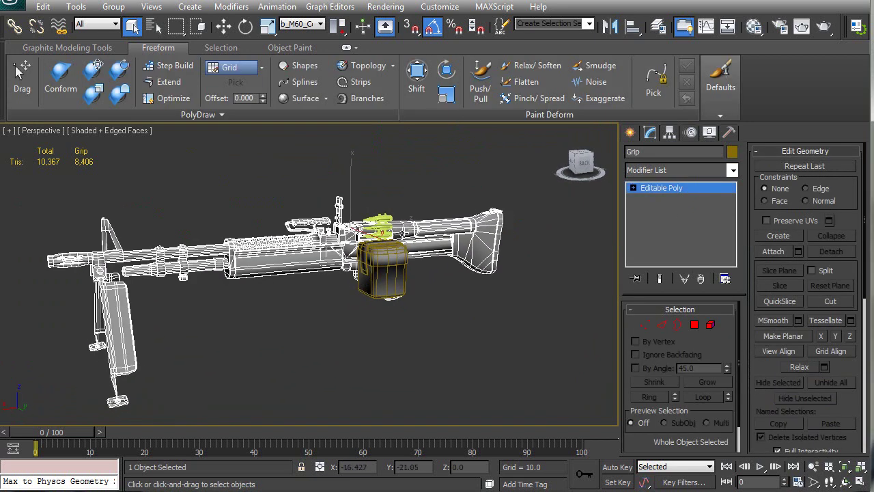
{"action": "middle_click_drag", "start_coordinate": [355, 259], "coordinate": [376, 262], "text": "alt"}
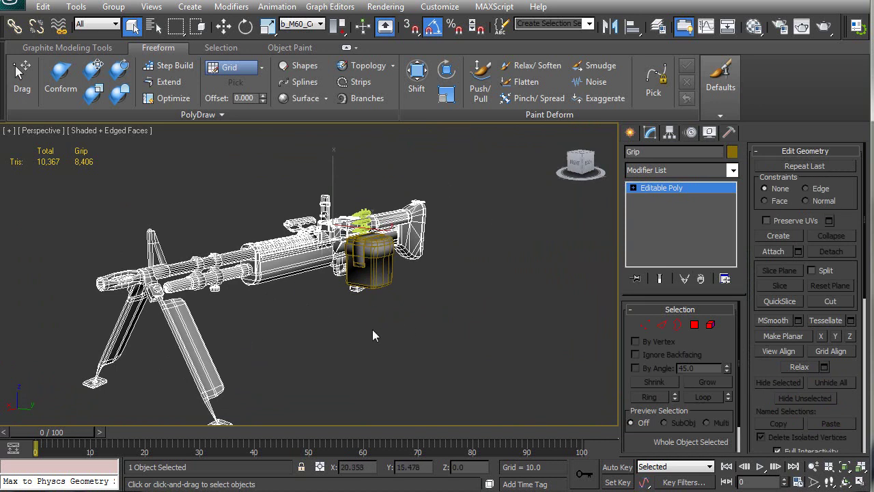
{"action": "scroll", "coordinate": [343, 309], "scroll_direction": "up", "scroll_amount": 8}
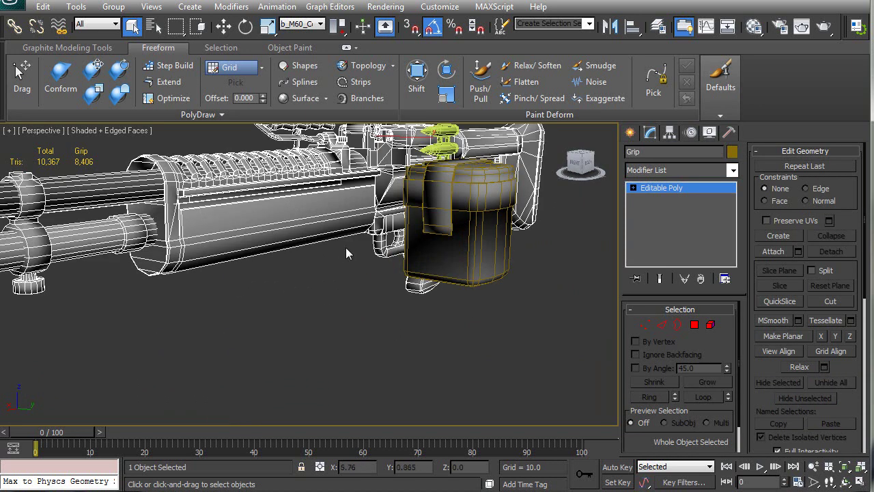
{"action": "middle_click_drag", "start_coordinate": [342, 314], "coordinate": [380, 322], "text": "alt"}
{"action": "scroll", "coordinate": [437, 288], "scroll_direction": "down", "scroll_amount": 6}
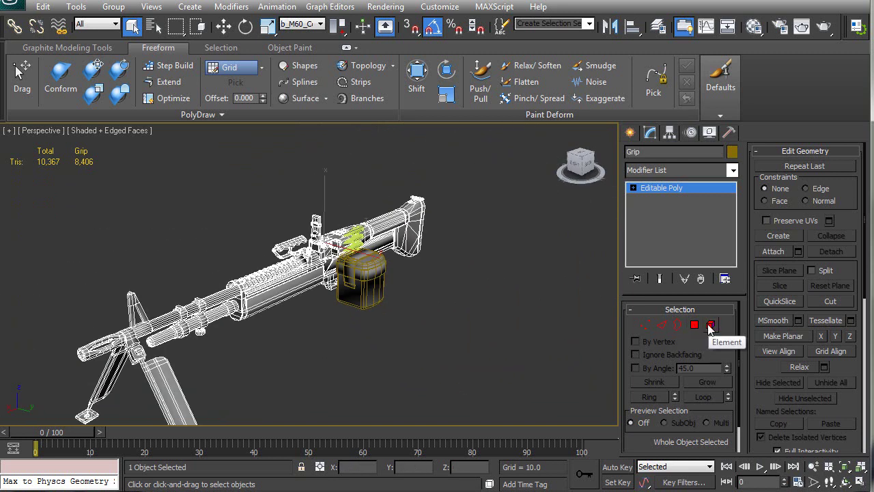
Select all elements of the gun mesh and look up their polygon material ID settings.
{"action": "left_click", "coordinate": [710, 325]}
{"action": "key", "text": "ctrl+a"}
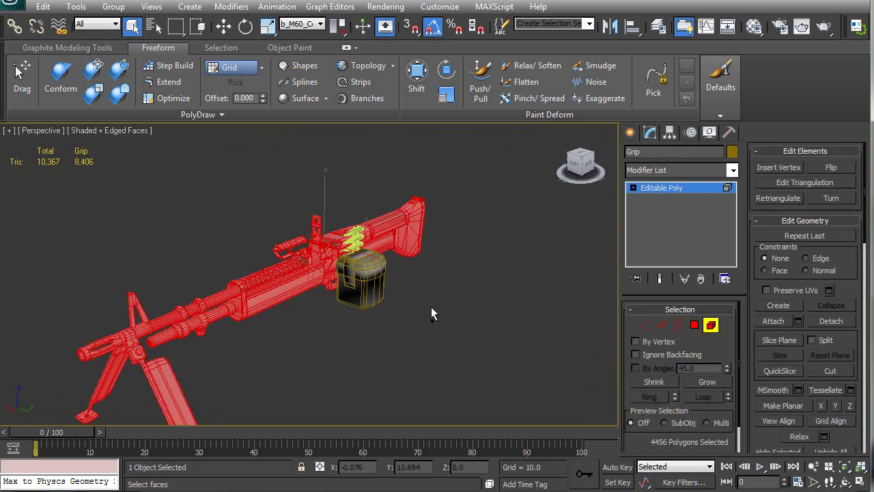
{"action": "scroll", "coordinate": [852, 295], "scroll_direction": "down", "scroll_amount": 5}
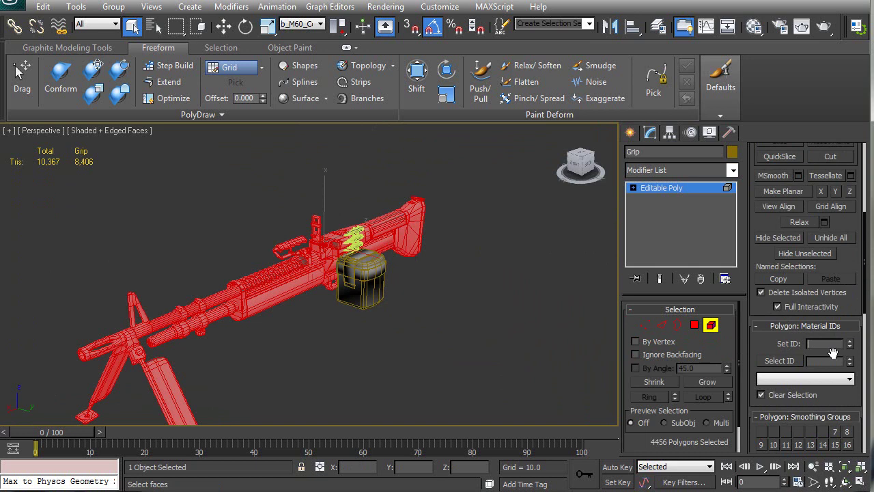
Select only the gun's receiver element, check its material ID, and leave element editing.
{"action": "middle_click_drag", "start_coordinate": [479, 284], "coordinate": [415, 310], "text": "alt"}
{"action": "left_click", "coordinate": [350, 286]}
{"action": "scroll", "coordinate": [311, 315], "scroll_direction": "up", "scroll_amount": 4}
{"action": "middle_click_drag", "start_coordinate": [335, 337], "coordinate": [464, 359], "text": "alt"}
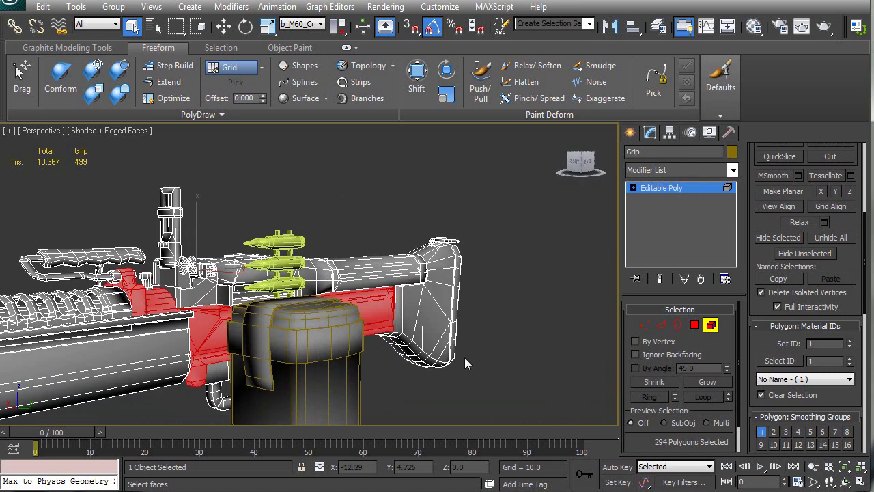
{"action": "left_click", "coordinate": [850, 341]}
{"action": "middle_click_drag", "start_coordinate": [443, 375], "coordinate": [482, 344], "text": "alt"}
{"action": "key", "text": "4"}
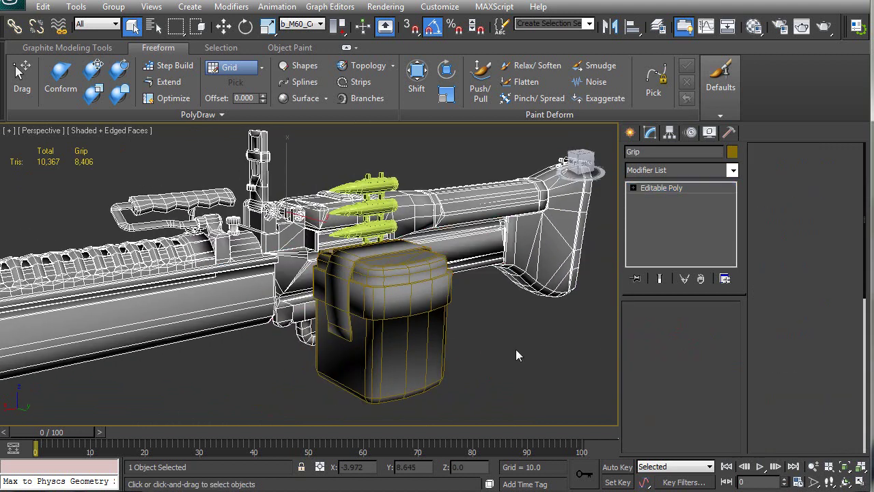
Select all polygons of the ammo bag, check their material ID, and leave polygon editing.
{"action": "left_click", "coordinate": [523, 351]}
{"action": "left_click", "coordinate": [439, 298]}
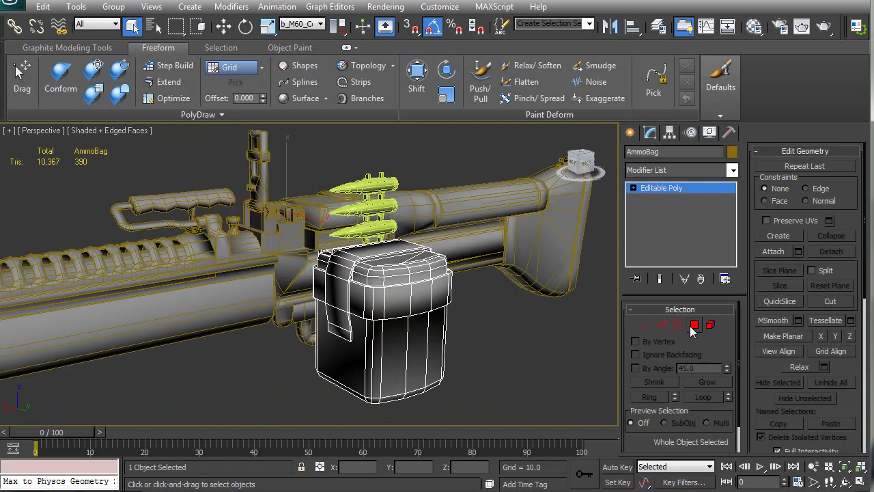
{"action": "left_click", "coordinate": [693, 325]}
{"action": "key", "text": "ctrl+a"}
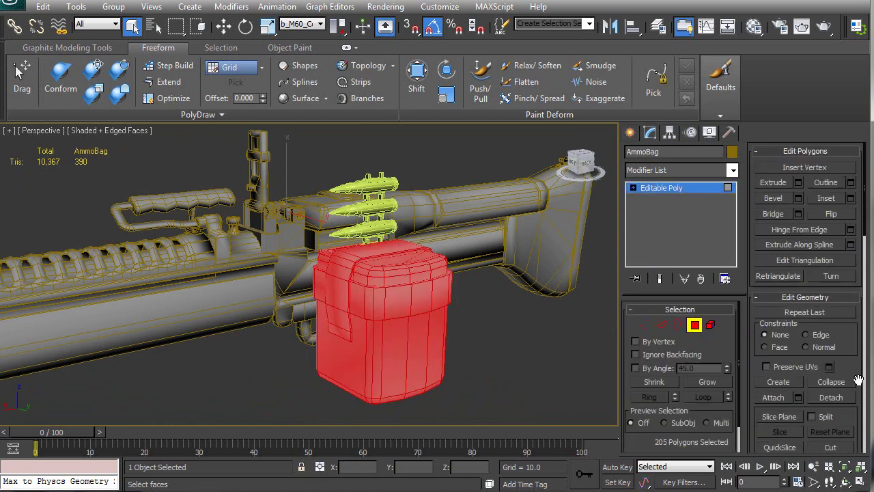
{"action": "scroll", "coordinate": [853, 372], "scroll_direction": "down", "scroll_amount": 6}
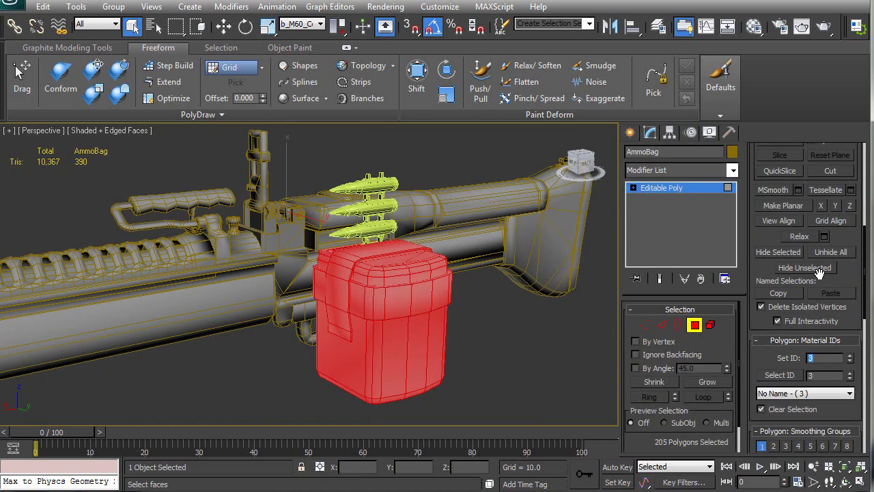
{"action": "left_click", "coordinate": [693, 327]}
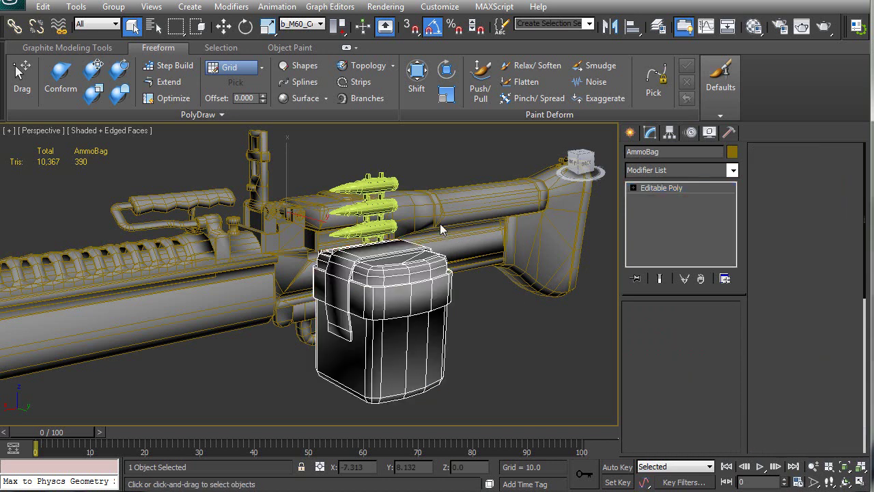
Check the material ID of the 7.62 round belt's polygons and leave polygon editing.
{"action": "left_click", "coordinate": [382, 204]}
{"action": "left_click", "coordinate": [383, 204]}
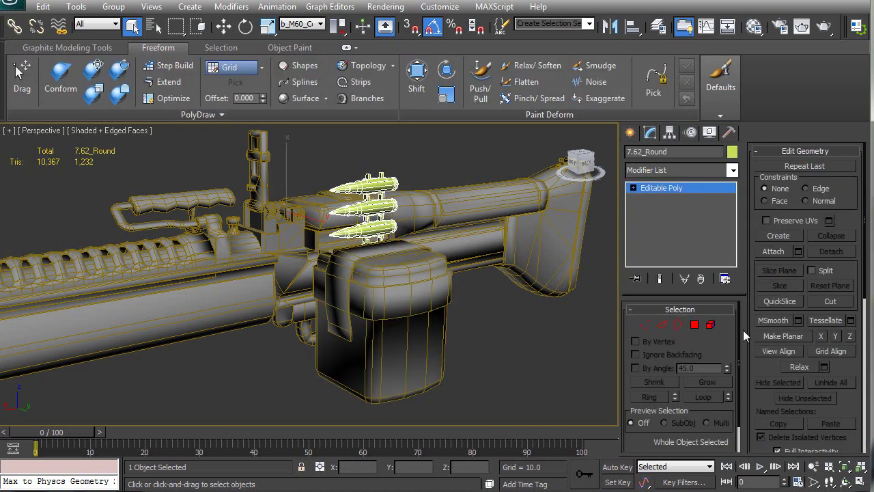
{"action": "left_click", "coordinate": [694, 325]}
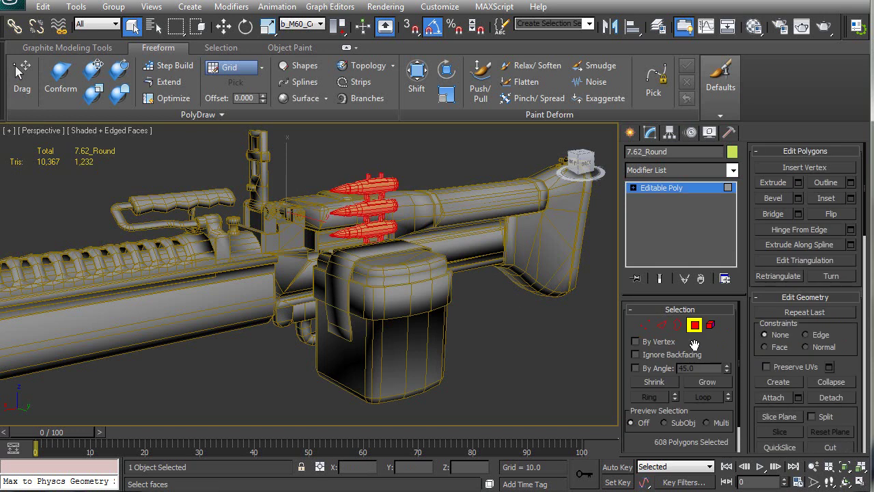
{"action": "scroll", "coordinate": [847, 373], "scroll_direction": "down", "scroll_amount": 8}
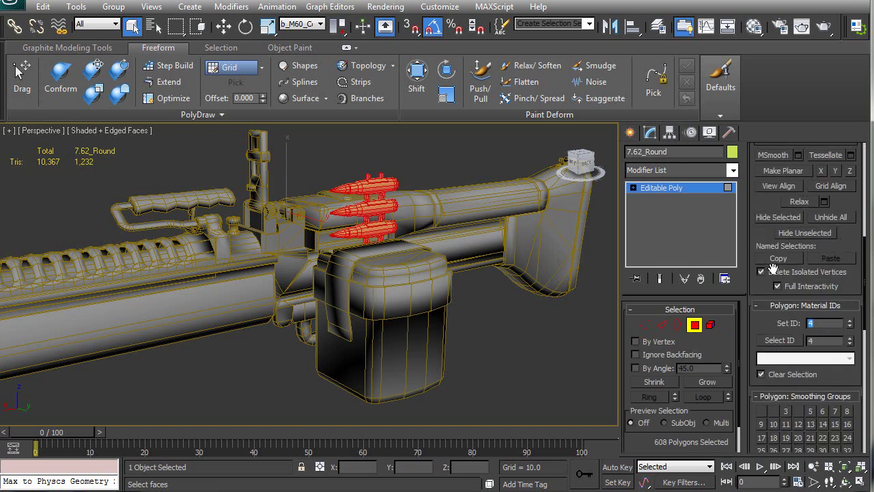
{"action": "left_click", "coordinate": [694, 324]}
Attach the 7.62 round belt and the ammo bag to the gun mesh.
{"action": "middle_click_drag", "start_coordinate": [543, 319], "coordinate": [448, 342], "text": "alt"}
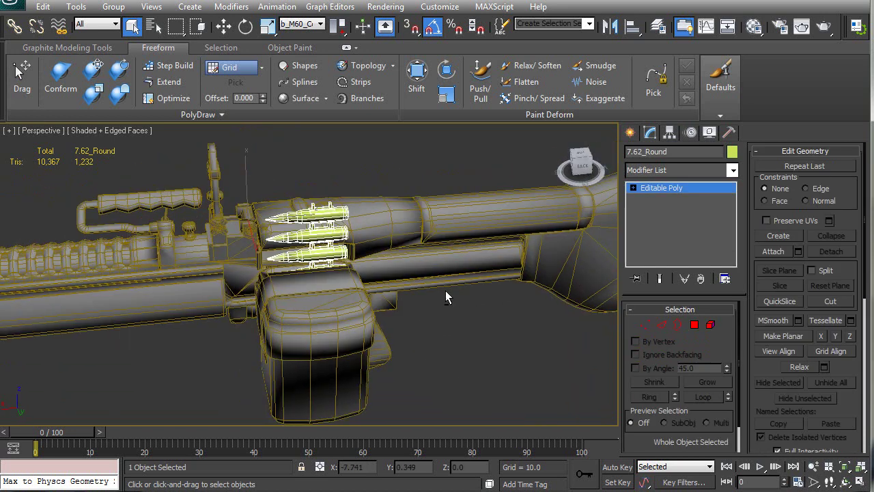
{"action": "left_click", "coordinate": [453, 230]}
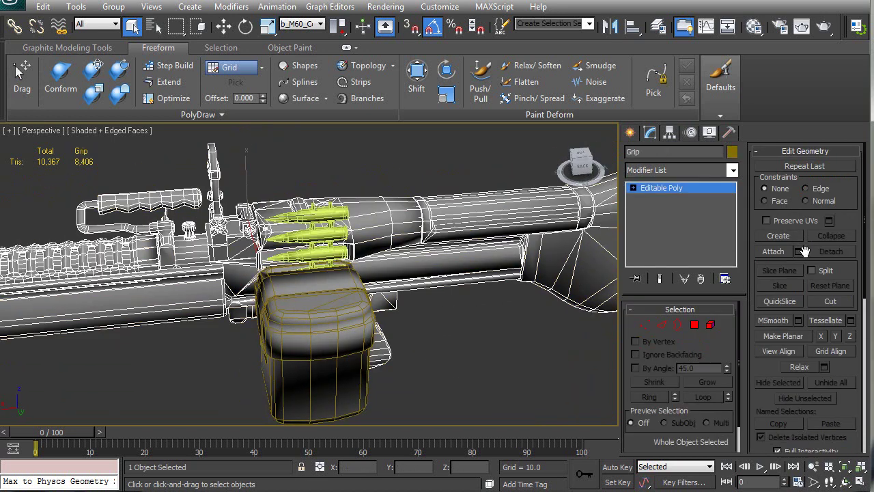
{"action": "left_click", "coordinate": [774, 251]}
{"action": "left_click", "coordinate": [333, 232]}
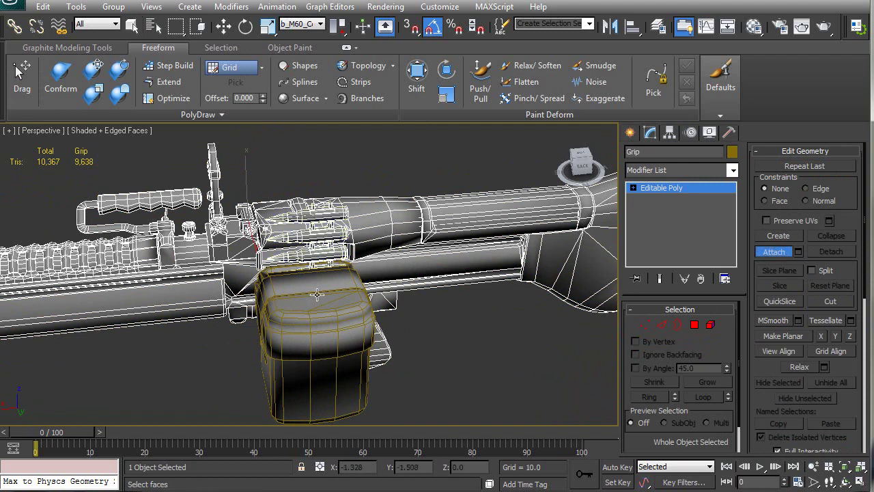
{"action": "left_click", "coordinate": [317, 301]}
{"action": "key", "text": "w"}
Select all polygons with material ID 1 on the combined gun mesh and review which parts they cover.
{"action": "key", "text": "4"}
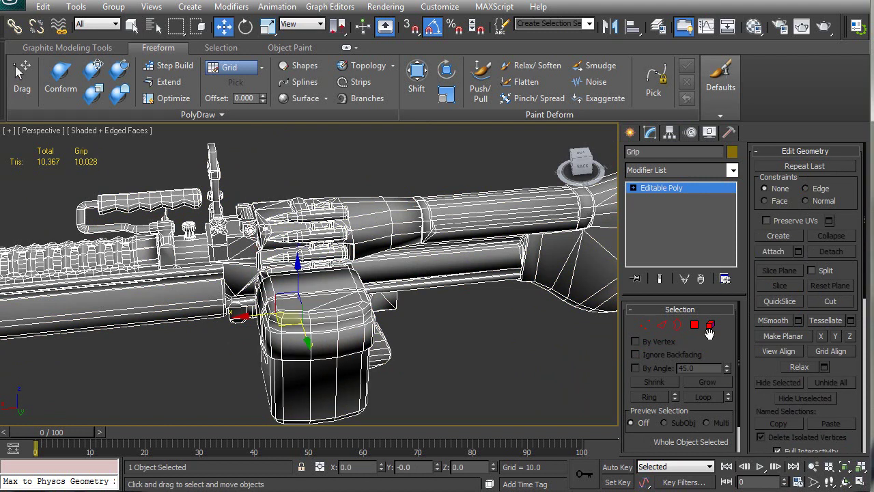
{"action": "scroll", "coordinate": [816, 358], "scroll_direction": "down", "scroll_amount": 10}
{"action": "scroll", "coordinate": [811, 355], "scroll_direction": "down", "scroll_amount": 2}
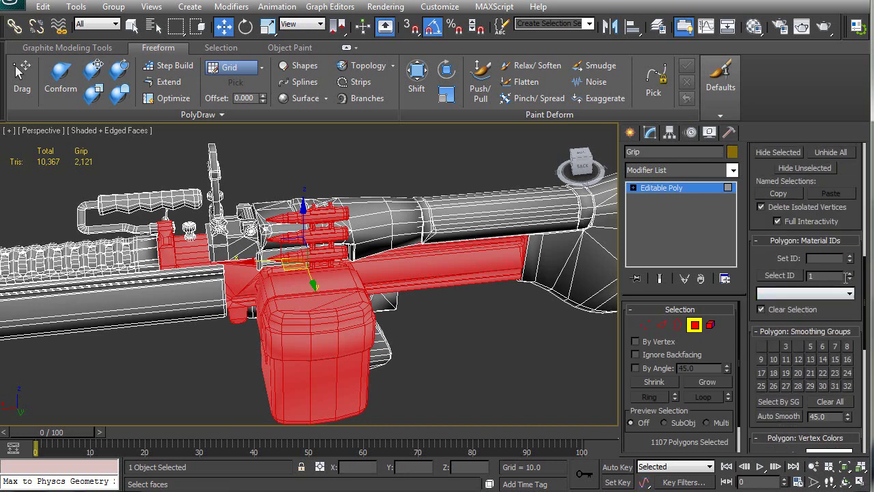
{"action": "left_click", "coordinate": [782, 275]}
{"action": "scroll", "coordinate": [464, 302], "scroll_direction": "down", "scroll_amount": 5}
{"action": "mouse_move", "coordinate": [476, 302]}
{"action": "middle_mouse_down", "text": "alt"}
{"action": "mouse_move", "coordinate": [469, 262]}
{"action": "mouse_move", "coordinate": [459, 260]}
{"action": "mouse_move", "coordinate": [478, 287]}
{"action": "middle_mouse_up", "text": "alt"}
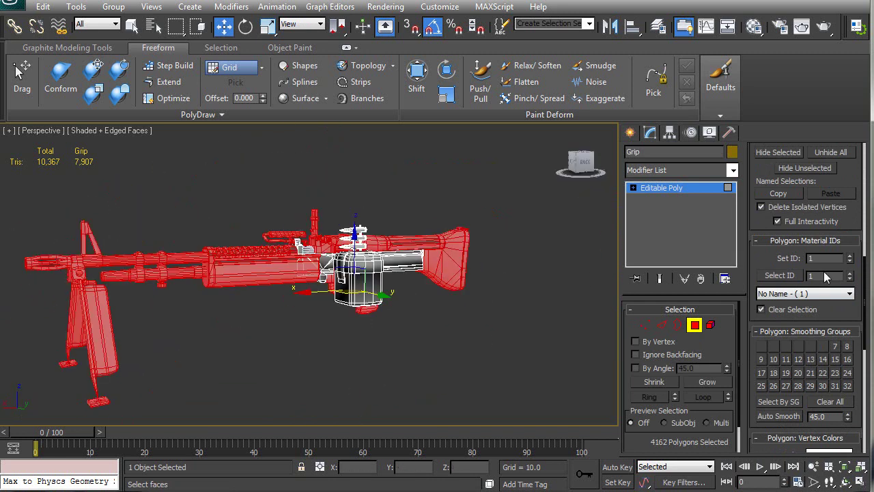
Select the polygons of material IDs 2, 3 and 4 in turn, inspect each set, and leave polygon editing.
{"action": "left_click", "coordinate": [779, 275]}
{"action": "middle_click_drag", "start_coordinate": [410, 286], "coordinate": [377, 272], "text": "alt"}
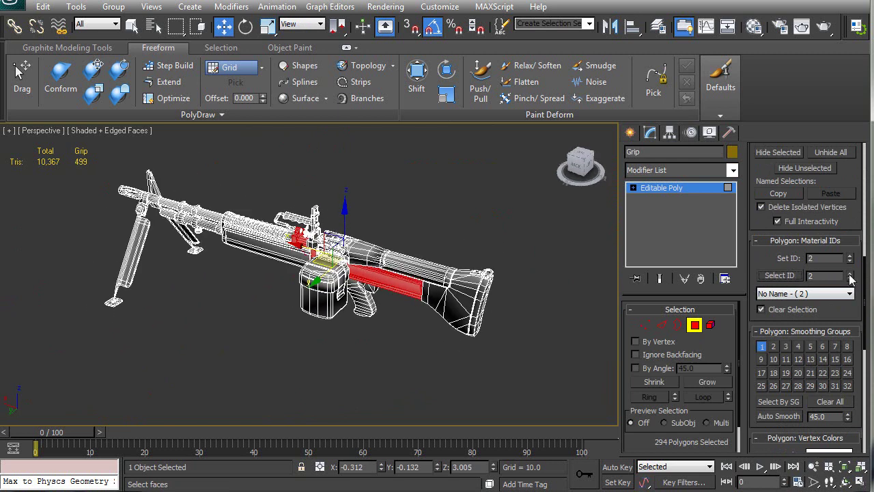
{"action": "left_click", "coordinate": [781, 275]}
{"action": "middle_click_drag", "start_coordinate": [432, 293], "coordinate": [610, 275], "text": "alt"}
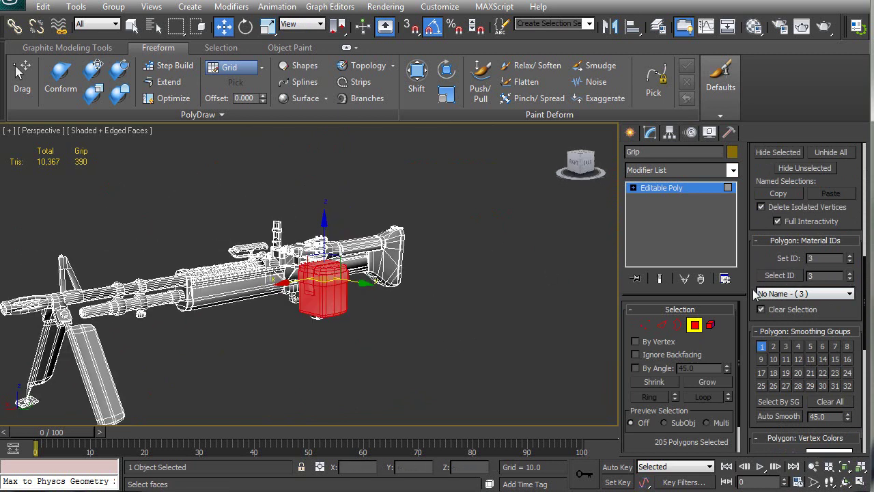
{"action": "left_click", "coordinate": [779, 275]}
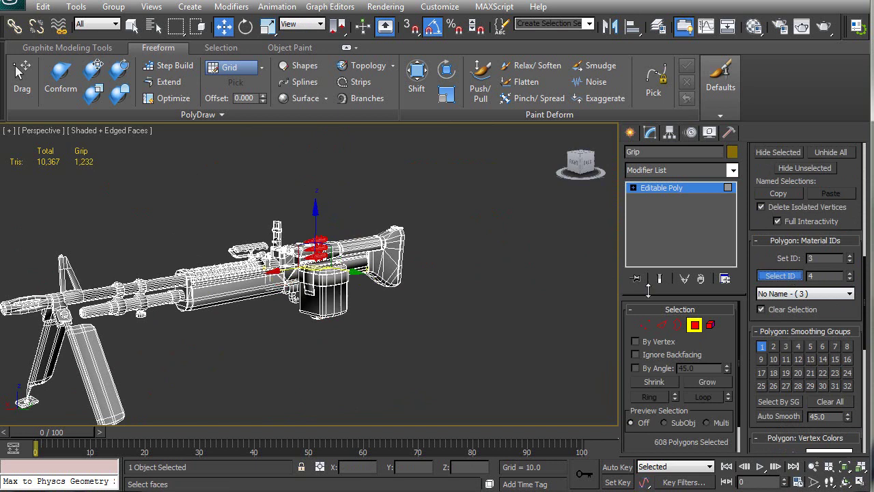
{"action": "middle_click_drag", "start_coordinate": [346, 250], "coordinate": [502, 316], "text": "alt"}
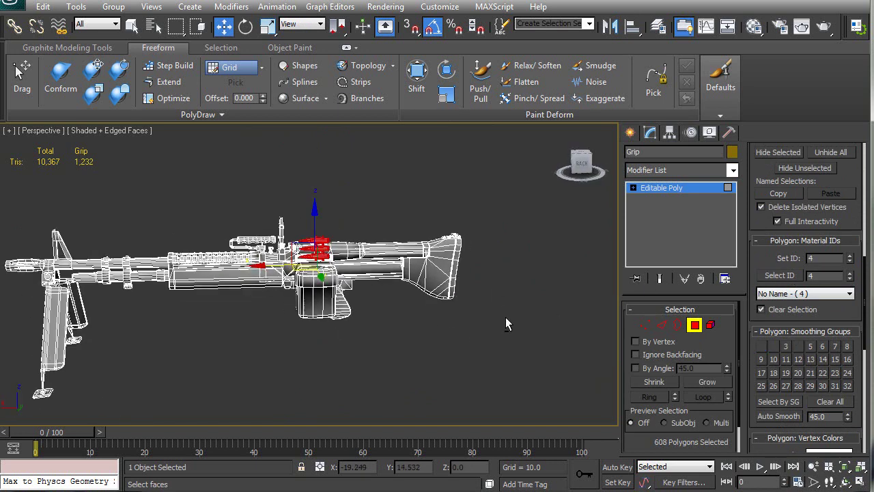
{"action": "left_click", "coordinate": [693, 325]}
Add an Unwrap UVW modifier to the combined mesh and open its UV editor with the whole layout in view.
{"action": "mouse_move", "coordinate": [366, 317]}
{"action": "middle_mouse_down", "text": "alt"}
{"action": "mouse_move", "coordinate": [382, 314]}
{"action": "mouse_move", "coordinate": [371, 316]}
{"action": "middle_mouse_up", "text": "alt"}
{"action": "left_click", "coordinate": [731, 170]}
{"action": "left_click_drag", "start_coordinate": [733, 191], "coordinate": [732, 478]}
{"action": "key", "text": "u"}
{"action": "key", "text": "Return"}
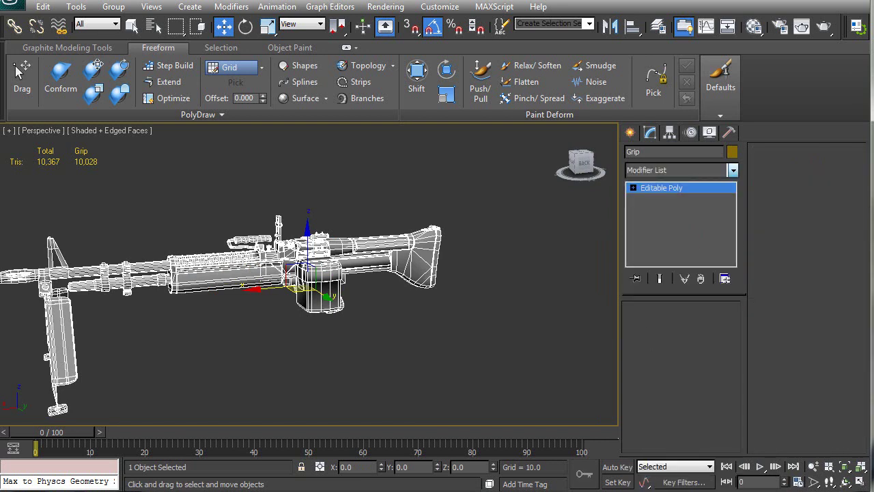
{"action": "left_click", "coordinate": [799, 170]}
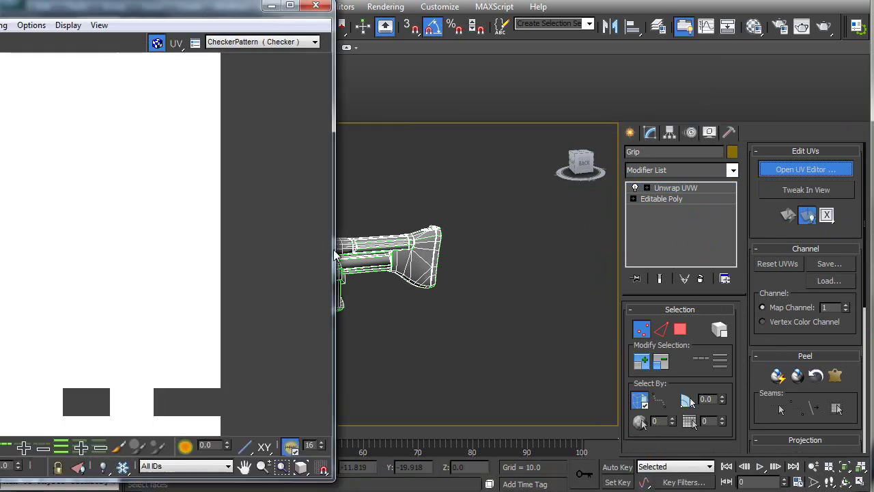
{"action": "left_click_drag", "start_coordinate": [211, 20], "coordinate": [440, 25]}
{"action": "middle_click_drag", "start_coordinate": [400, 240], "coordinate": [360, 224]}
{"action": "scroll", "coordinate": [319, 273], "scroll_direction": "down", "scroll_amount": 5}
{"action": "middle_click_drag", "start_coordinate": [282, 279], "coordinate": [345, 258]}
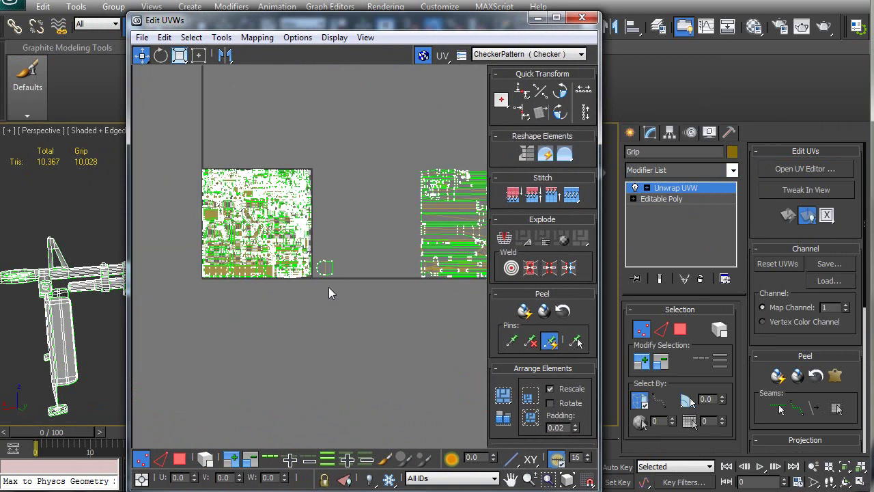
Select the small stray shell beside the UV tile and shift it in U by a relative offset into the tile.
{"action": "left_click", "coordinate": [180, 458]}
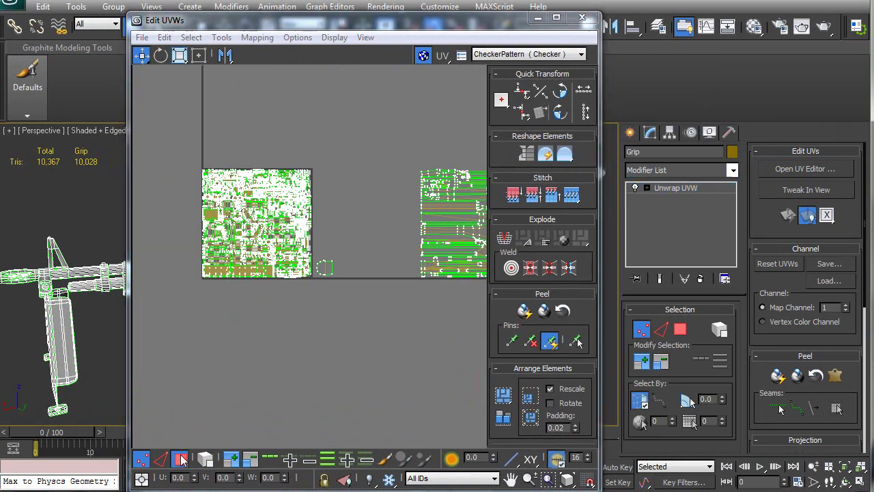
{"action": "scroll", "coordinate": [316, 312], "scroll_direction": "down", "scroll_amount": 1}
{"action": "middle_click_drag", "start_coordinate": [321, 312], "coordinate": [335, 318]}
{"action": "scroll", "coordinate": [328, 286], "scroll_direction": "up", "scroll_amount": 3}
{"action": "middle_click_drag", "start_coordinate": [307, 268], "coordinate": [377, 253]}
{"action": "left_click", "coordinate": [323, 297]}
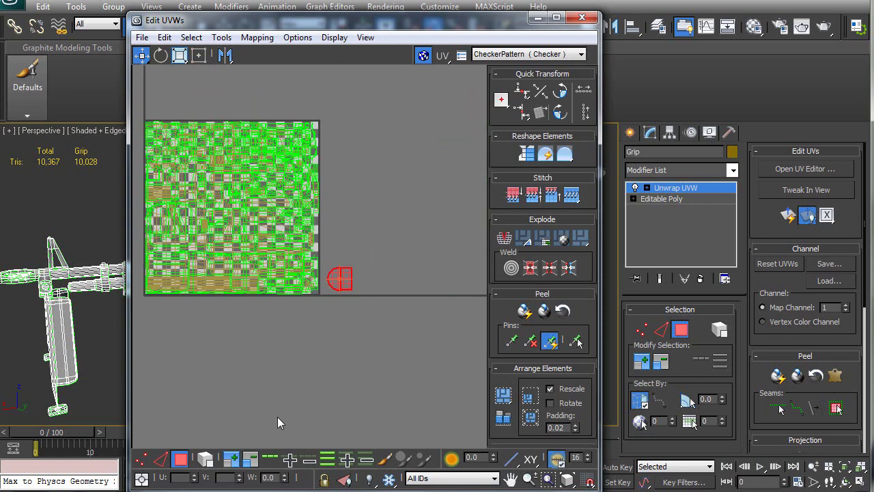
{"action": "left_click", "coordinate": [141, 480]}
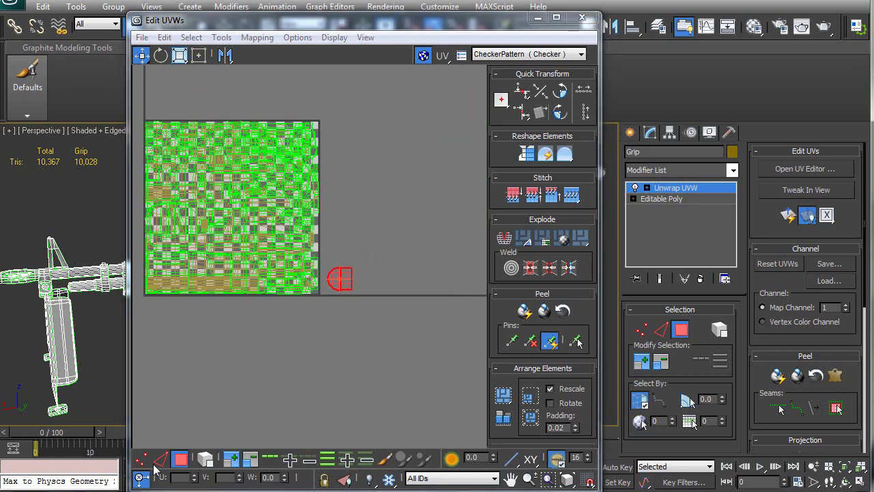
{"action": "left_click_drag", "start_coordinate": [367, 15], "coordinate": [391, 0]}
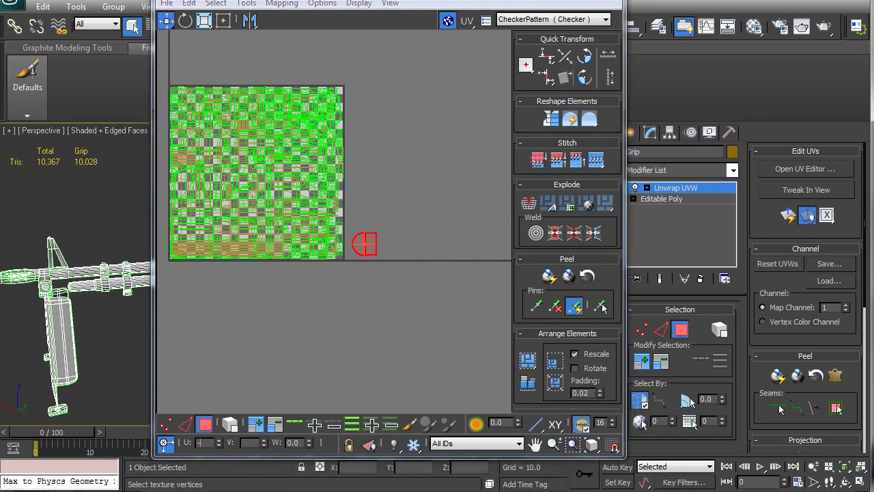
{"action": "key", "text": "Return"}
Select the distant block of UV shells and offset it by -2 in U onto the main tile.
{"action": "middle_click_drag", "start_coordinate": [357, 282], "coordinate": [241, 286]}
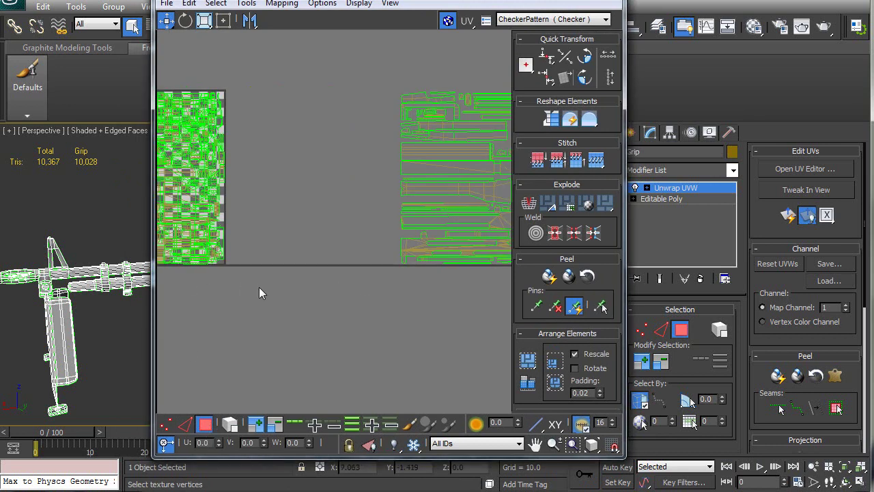
{"action": "scroll", "coordinate": [310, 246], "scroll_direction": "down", "scroll_amount": 2}
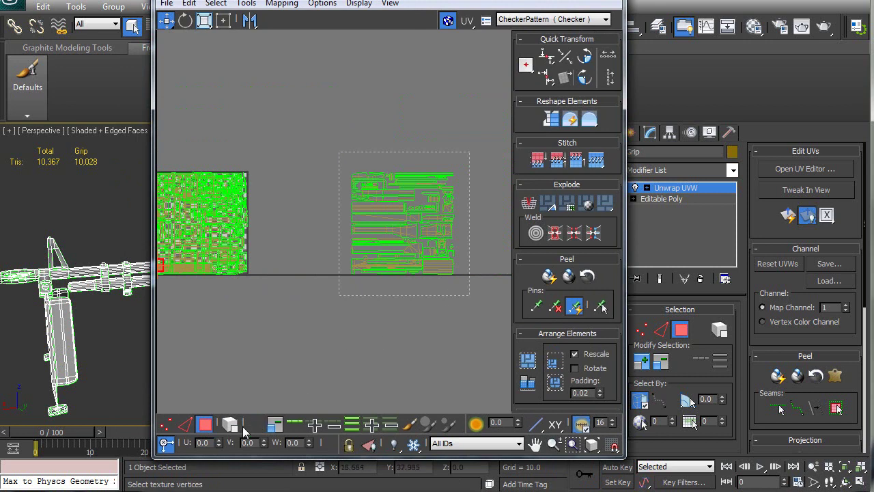
{"action": "type", "text": "-2"}
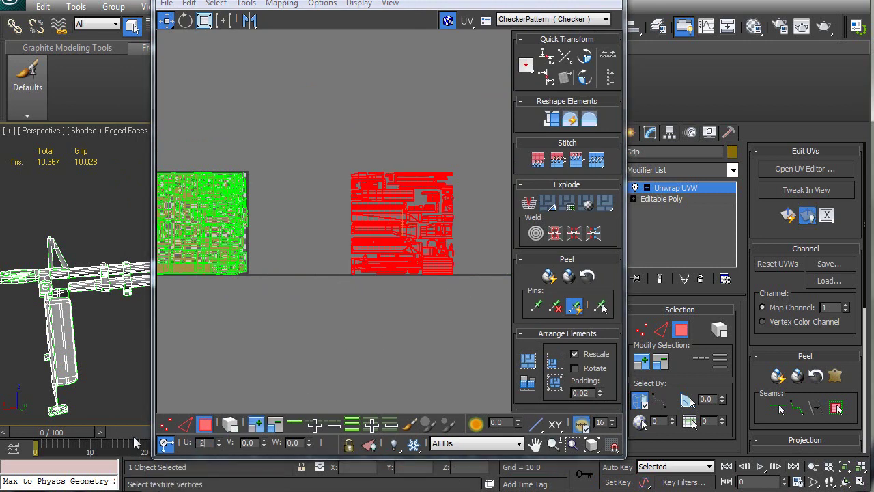
{"action": "key", "text": "Return"}
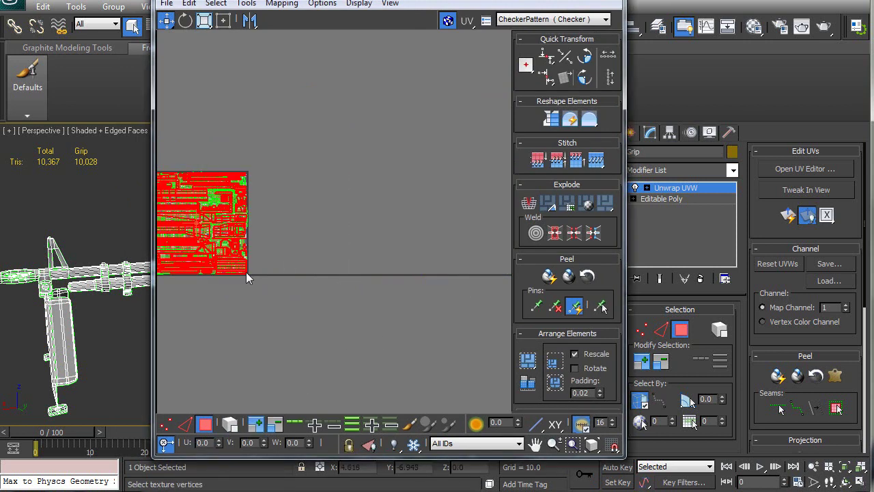
Enlarge the UV editor and filter the layout to show only material ID 1.
{"action": "middle_click_drag", "start_coordinate": [265, 273], "coordinate": [339, 264]}
{"action": "scroll", "coordinate": [286, 259], "scroll_direction": "up", "scroll_amount": 8}
{"action": "scroll", "coordinate": [315, 235], "scroll_direction": "down", "scroll_amount": 5}
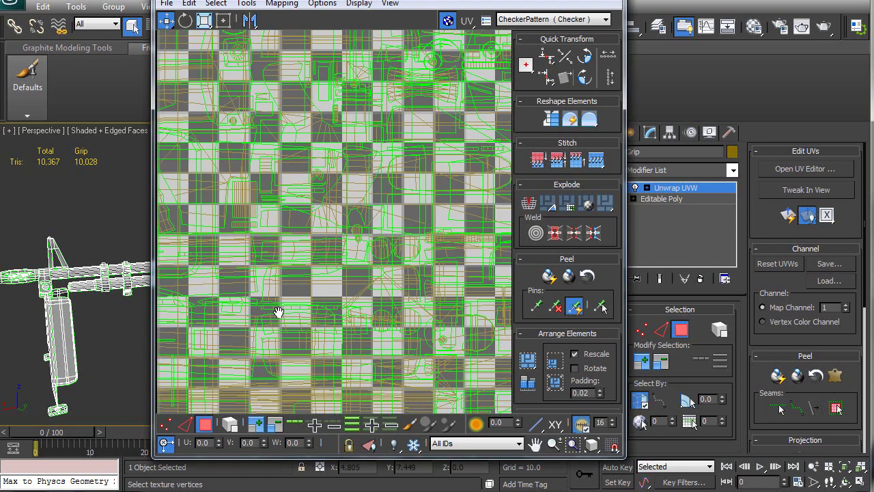
{"action": "left_click_drag", "start_coordinate": [625, 245], "coordinate": [845, 245]}
{"action": "middle_click_drag", "start_coordinate": [399, 302], "coordinate": [419, 265]}
{"action": "scroll", "coordinate": [419, 265], "scroll_direction": "up", "scroll_amount": 3}
{"action": "scroll", "coordinate": [418, 267], "scroll_direction": "down", "scroll_amount": 3}
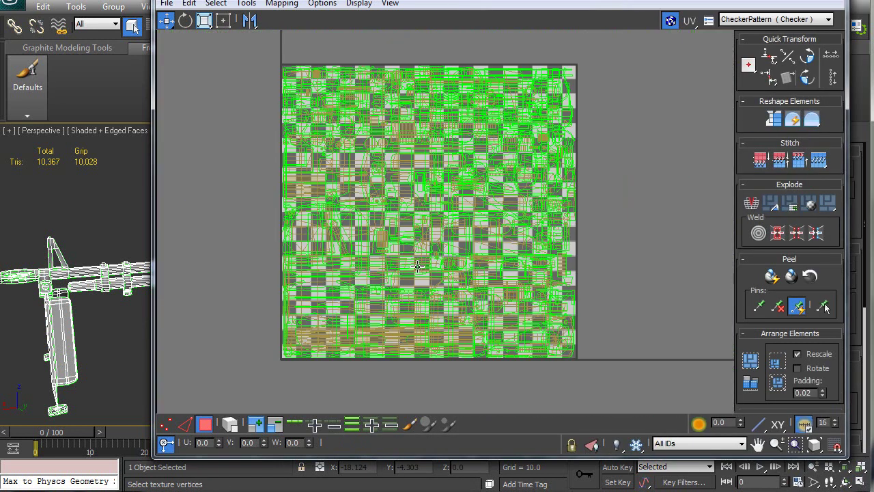
{"action": "left_click", "coordinate": [698, 442]}
{"action": "left_click", "coordinate": [683, 459]}
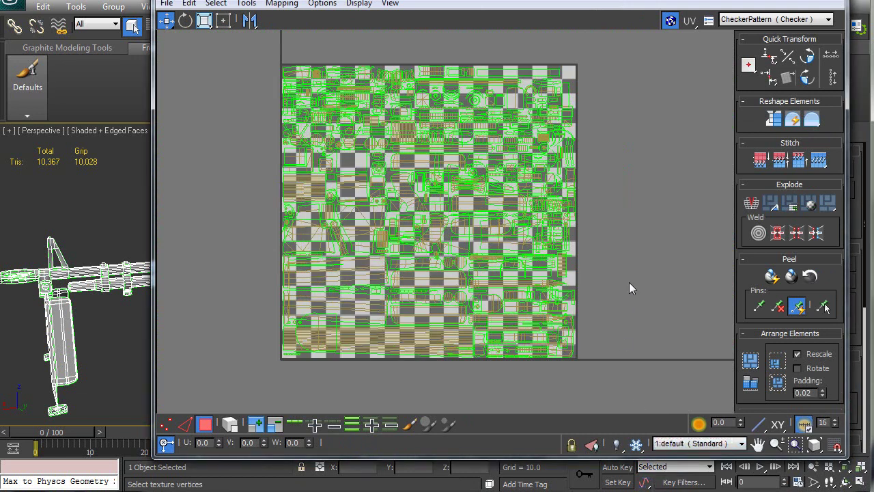
Select all the material ID 1 shells and hide the checker background in the UV editor.
{"action": "middle_click_drag", "start_coordinate": [530, 288], "coordinate": [517, 291]}
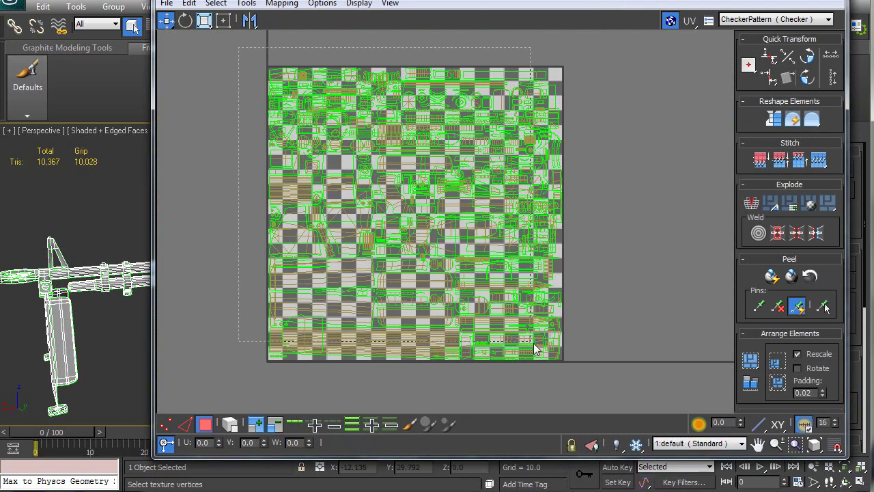
{"action": "left_click_drag", "start_coordinate": [620, 389], "coordinate": [619, 389]}
{"action": "middle_click_drag", "start_coordinate": [307, 280], "coordinate": [328, 188]}
{"action": "scroll", "coordinate": [374, 310], "scroll_direction": "up", "scroll_amount": 3}
{"action": "left_click", "coordinate": [389, 4]}
{"action": "left_click", "coordinate": [314, 140]}
Turn on element selection and select the large shell overlapping the others in the tile's lower corner.
{"action": "middle_click_drag", "start_coordinate": [449, 204], "coordinate": [263, 186]}
{"action": "middle_click_drag", "start_coordinate": [487, 230], "coordinate": [409, 230]}
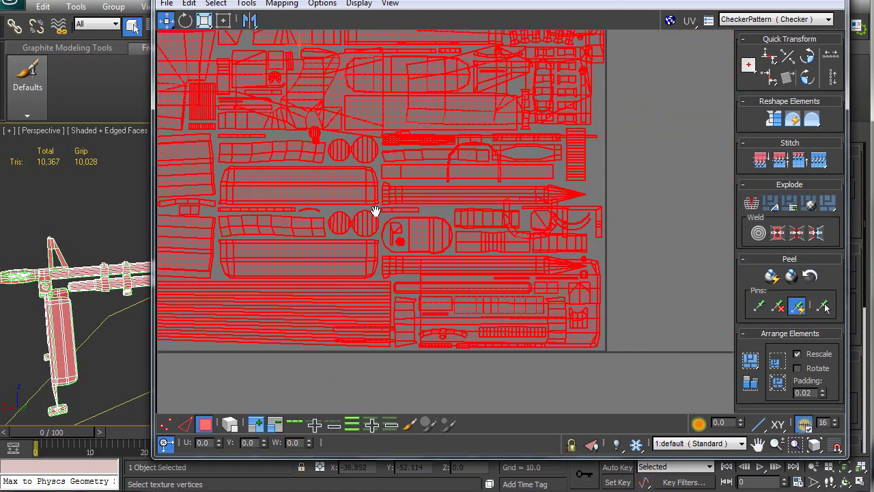
{"action": "scroll", "coordinate": [449, 269], "scroll_direction": "up", "scroll_amount": 5}
{"action": "scroll", "coordinate": [481, 309], "scroll_direction": "down", "scroll_amount": 2}
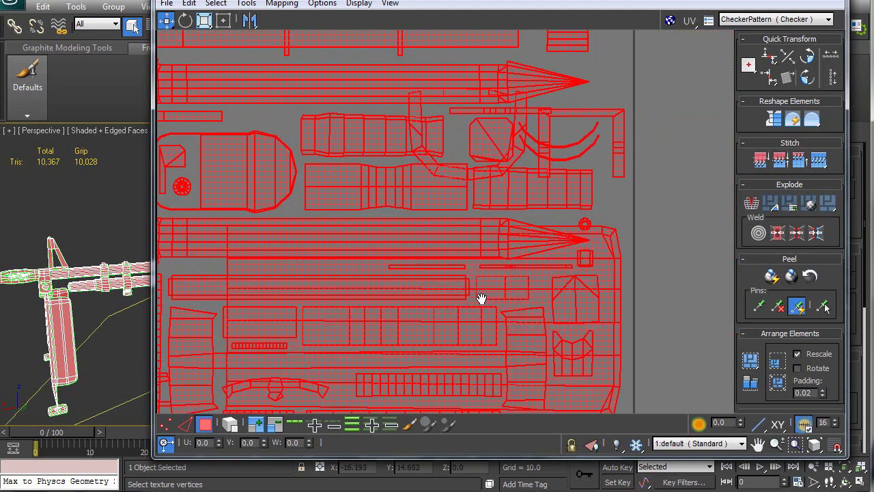
{"action": "middle_click_drag", "start_coordinate": [482, 300], "coordinate": [460, 243]}
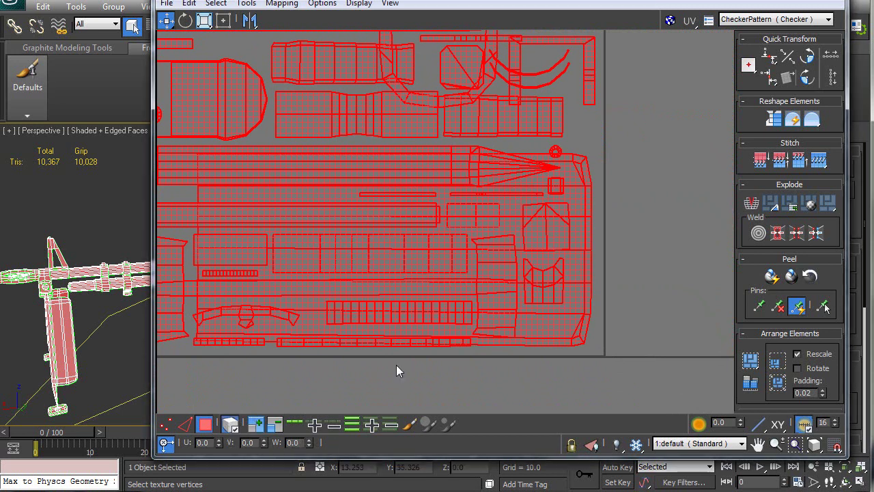
{"action": "left_click", "coordinate": [575, 263]}
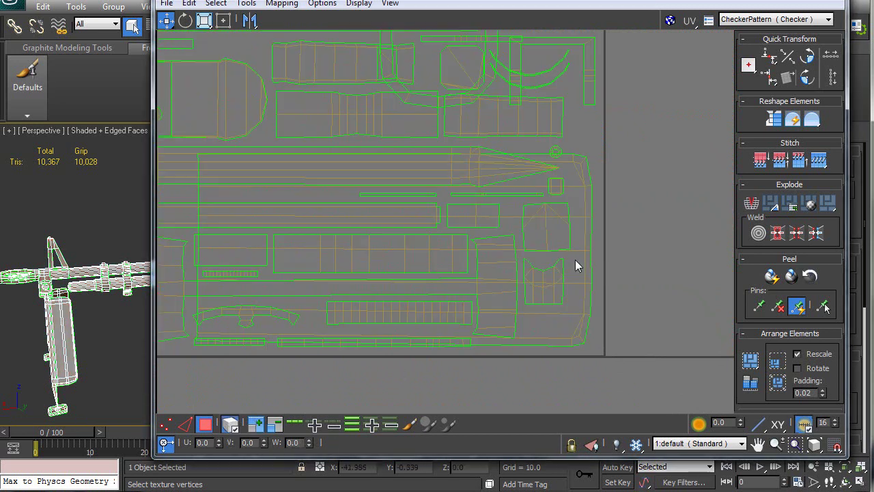
{"action": "key", "text": "3"}
{"action": "left_click", "coordinate": [575, 342]}
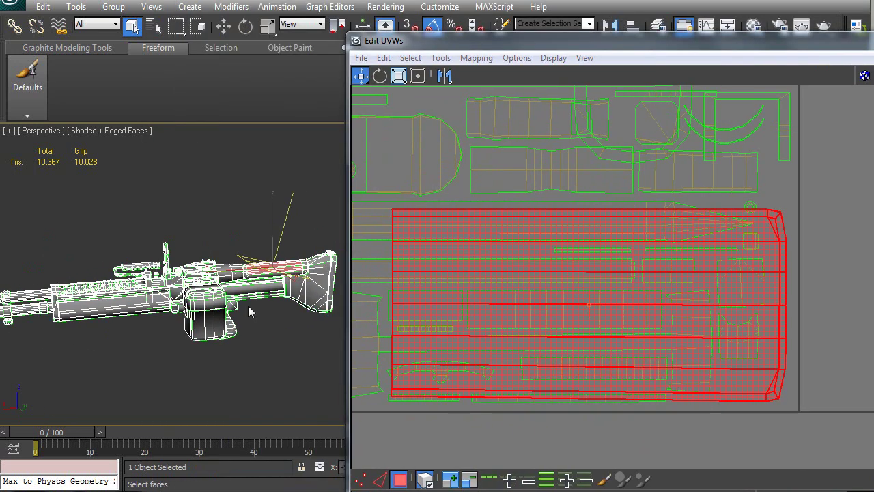
Examine on the gun model which polygons the selected overlapping shell belongs to.
{"action": "middle_click_drag", "start_coordinate": [248, 305], "coordinate": [291, 284], "text": "alt"}
{"action": "scroll", "coordinate": [273, 325], "scroll_direction": "up", "scroll_amount": 3}
{"action": "scroll", "coordinate": [250, 324], "scroll_direction": "up", "scroll_amount": 3}
{"action": "scroll", "coordinate": [251, 325], "scroll_direction": "up", "scroll_amount": 2}
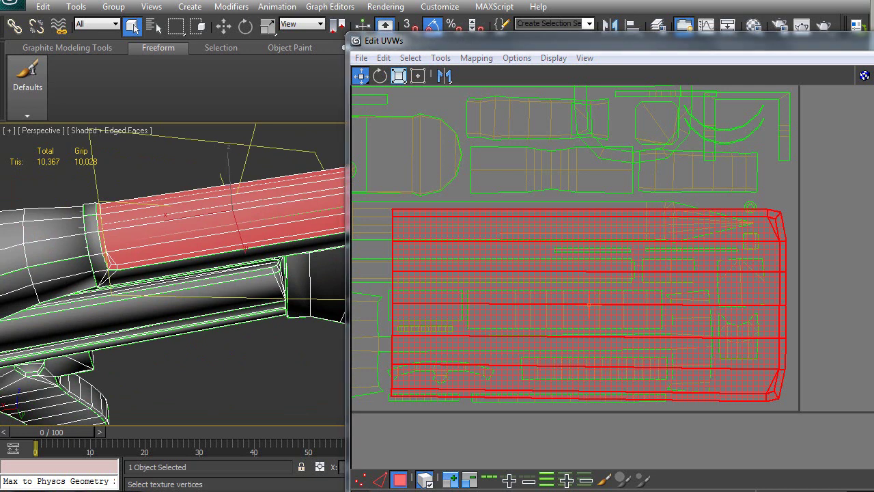
Filter the UV editor to material ID 2, clear the shell selection, and view the whole tile.
{"action": "left_click_drag", "start_coordinate": [785, 48], "coordinate": [688, 4]}
{"action": "left_click", "coordinate": [812, 454]}
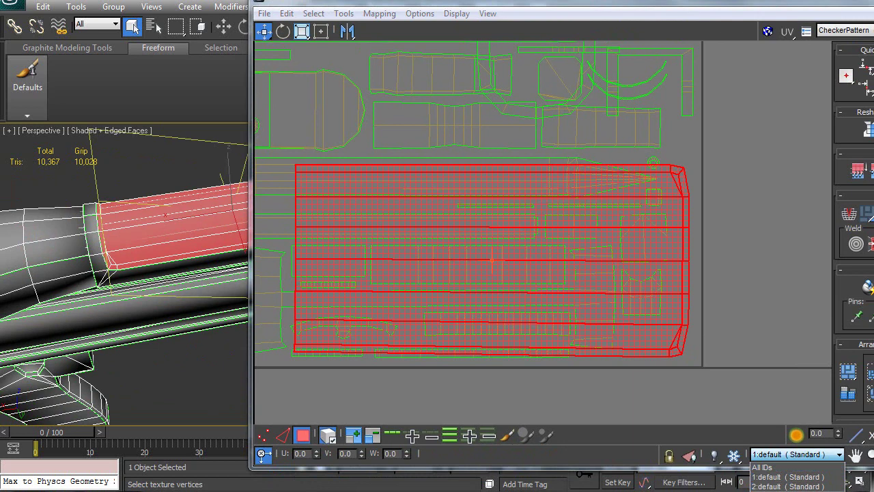
{"action": "left_click", "coordinate": [774, 486]}
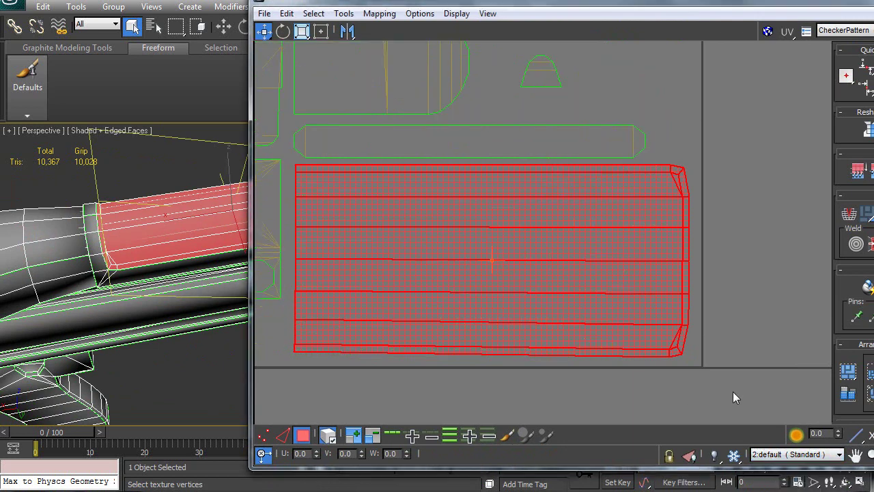
{"action": "scroll", "coordinate": [495, 334], "scroll_direction": "down", "scroll_amount": 6}
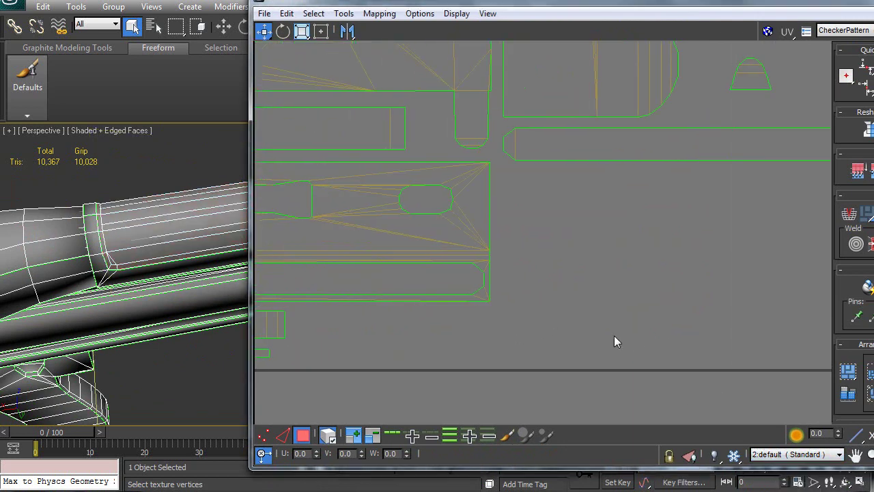
{"action": "scroll", "coordinate": [574, 319], "scroll_direction": "down", "scroll_amount": 4}
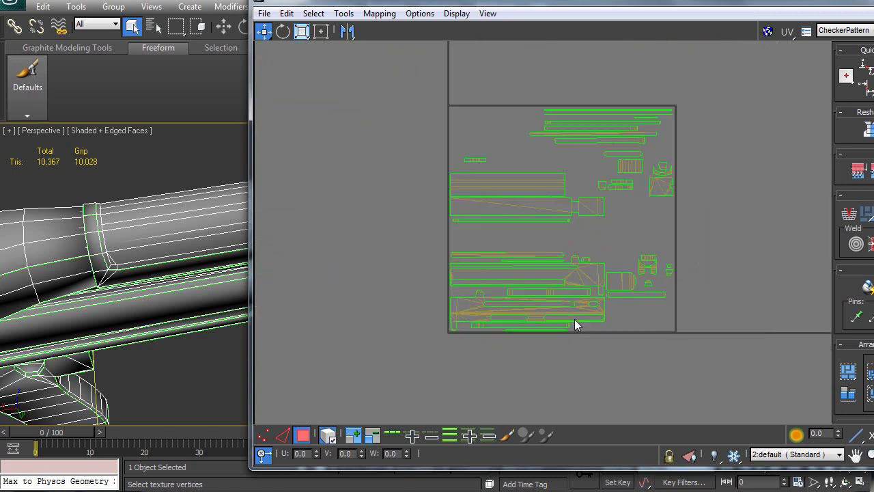
{"action": "middle_click_drag", "start_coordinate": [647, 343], "coordinate": [543, 338]}
{"action": "scroll", "coordinate": [543, 339], "scroll_direction": "down", "scroll_amount": 3}
Select the gun's lower rear side polygons on the model and locate their shell in the material ID 2 UV layout.
{"action": "middle_click_drag", "start_coordinate": [246, 253], "coordinate": [175, 290], "text": "alt"}
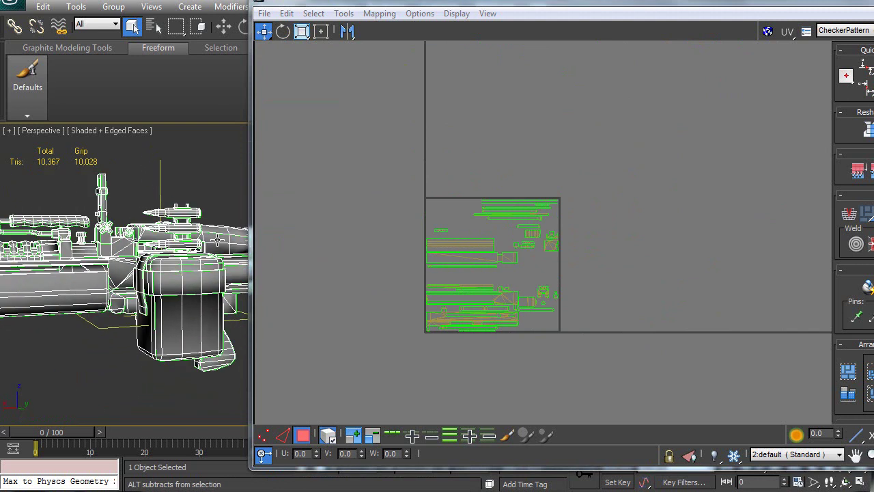
{"action": "left_click_drag", "start_coordinate": [620, 10], "coordinate": [715, 10]}
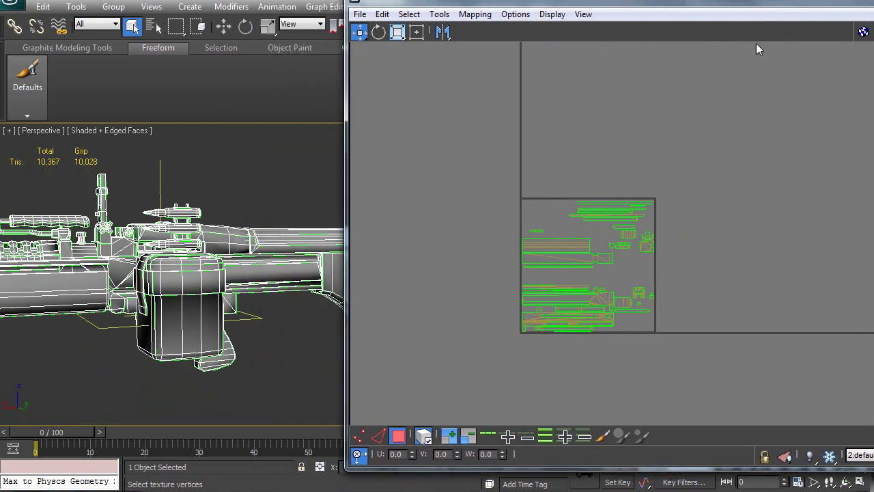
{"action": "middle_click_drag", "start_coordinate": [220, 268], "coordinate": [247, 267]}
{"action": "scroll", "coordinate": [250, 271], "scroll_direction": "up", "scroll_amount": 4}
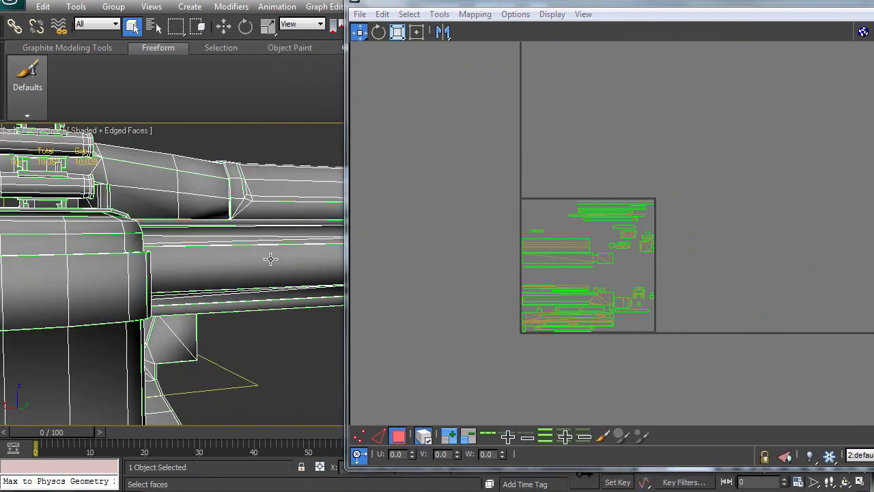
{"action": "left_click", "coordinate": [270, 259]}
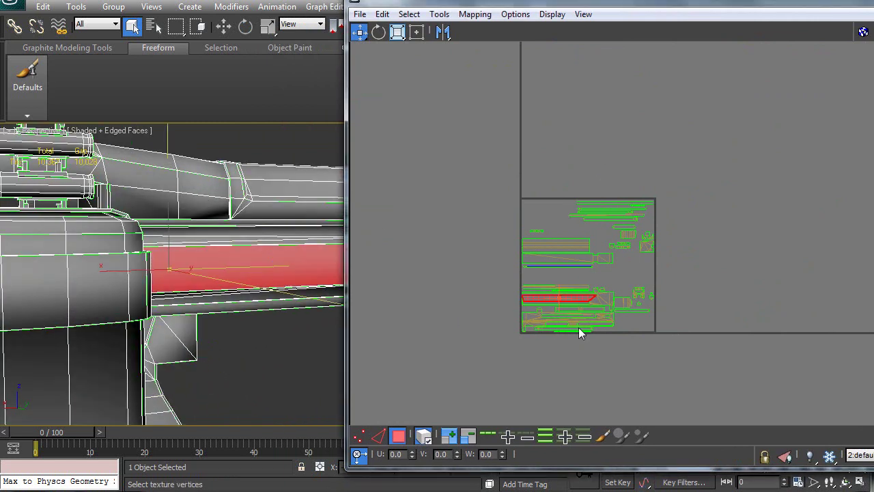
{"action": "scroll", "coordinate": [584, 335], "scroll_direction": "up", "scroll_amount": 5}
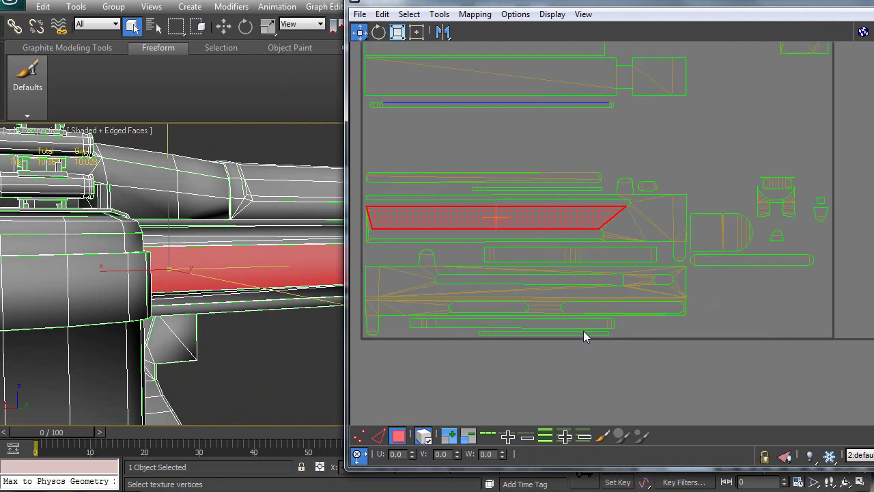
{"action": "scroll", "coordinate": [583, 335], "scroll_direction": "down", "scroll_amount": 3}
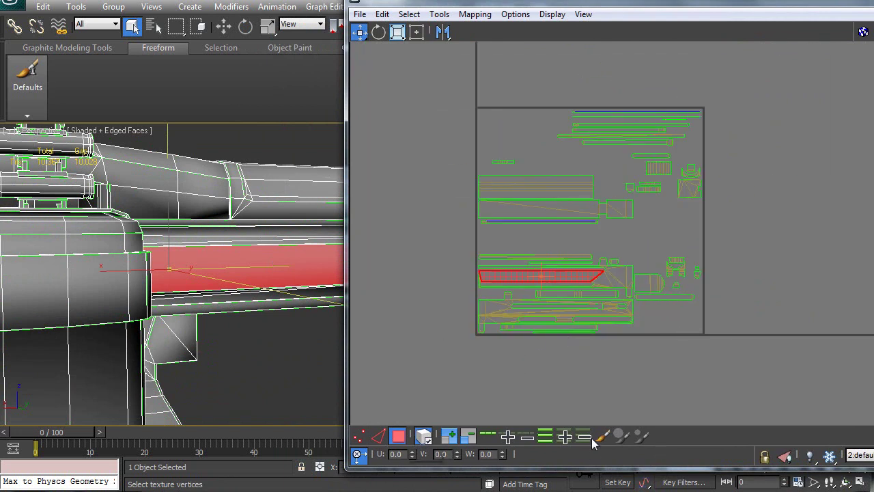
Narrow the UV editor, place it beside the gun view, and select all the material ID 2 shells.
{"action": "left_click_drag", "start_coordinate": [710, 4], "coordinate": [279, 20]}
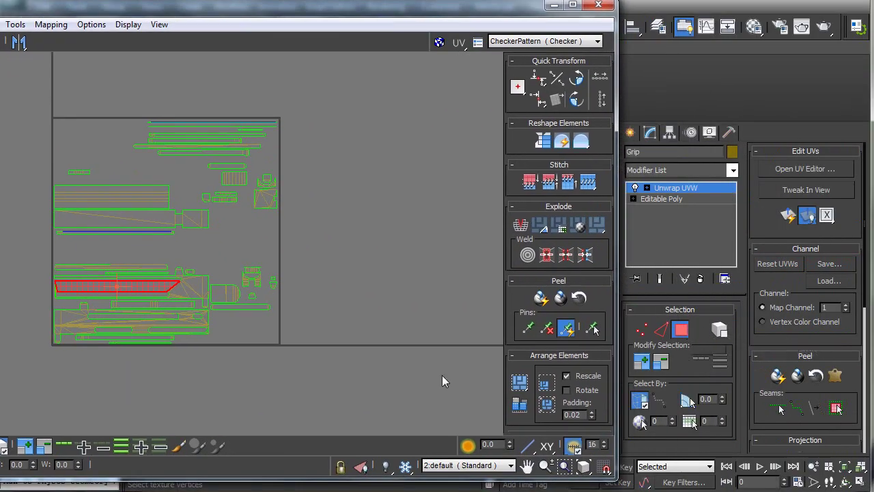
{"action": "left_click_drag", "start_coordinate": [223, 8], "coordinate": [359, 1]}
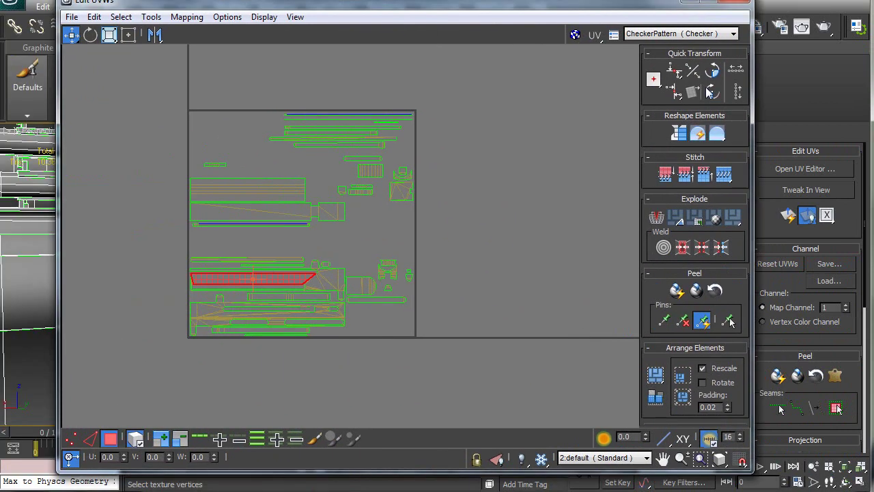
{"action": "left_click_drag", "start_coordinate": [751, 69], "coordinate": [639, 69]}
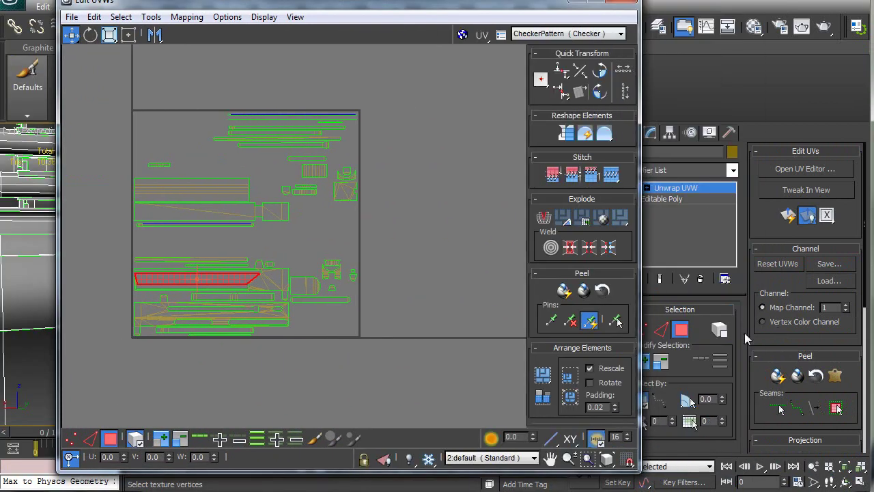
{"action": "left_click_drag", "start_coordinate": [455, 6], "coordinate": [673, 12]}
{"action": "key", "text": "ctrl+a"}
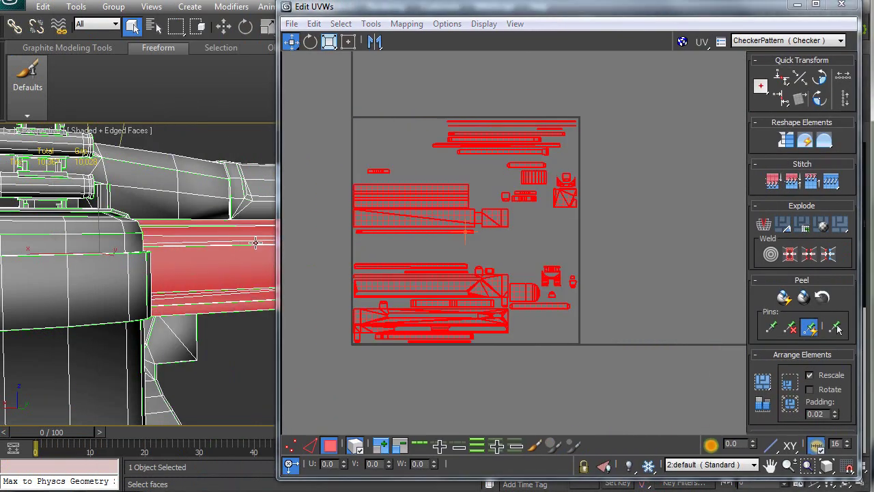
Select the upper rear housing on the gun to locate its UV shells, and remove the Unwrap UVW modifier.
{"action": "middle_click_drag", "start_coordinate": [191, 256], "coordinate": [151, 271]}
{"action": "scroll", "coordinate": [207, 254], "scroll_direction": "down", "scroll_amount": 4}
{"action": "scroll", "coordinate": [149, 285], "scroll_direction": "down", "scroll_amount": 3}
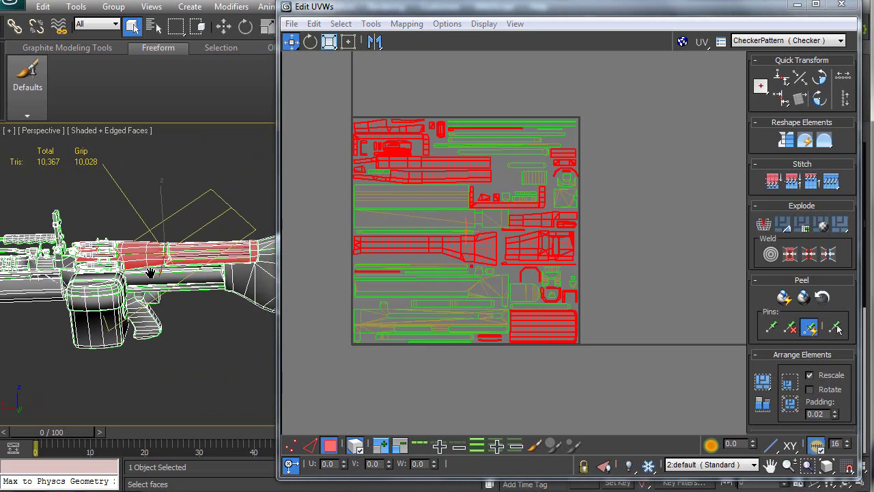
{"action": "scroll", "coordinate": [110, 237], "scroll_direction": "up", "scroll_amount": 3}
{"action": "middle_click_drag", "start_coordinate": [109, 237], "coordinate": [192, 252]}
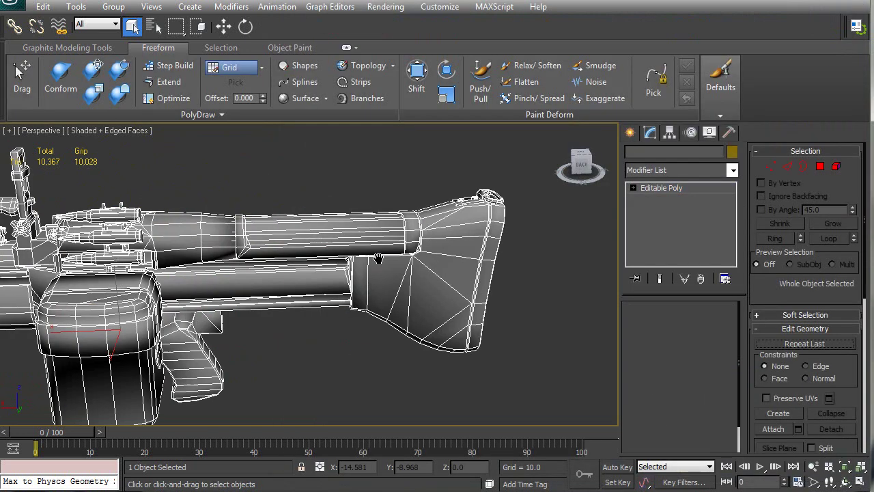
Select the gun's upper rear housing as an element and set its material ID to 2.
{"action": "middle_click_drag", "start_coordinate": [378, 258], "coordinate": [455, 264]}
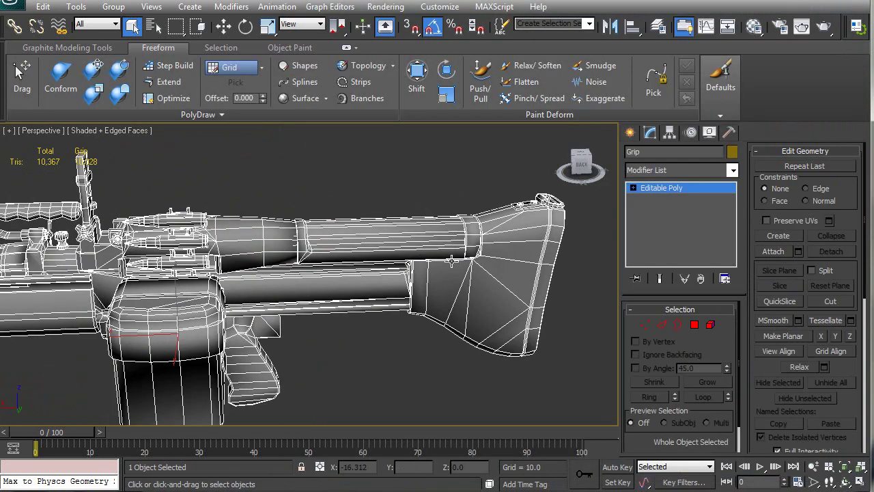
{"action": "left_click", "coordinate": [700, 325]}
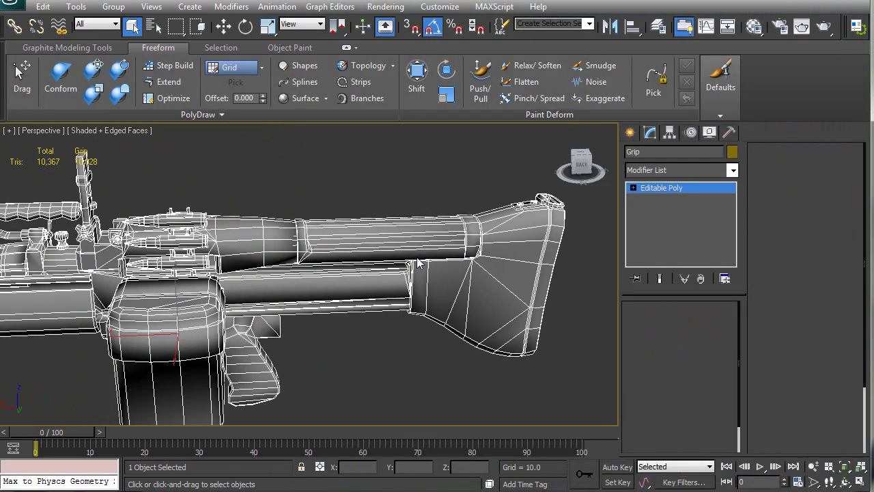
{"action": "left_click", "coordinate": [343, 241]}
{"action": "middle_click_drag", "start_coordinate": [343, 238], "coordinate": [402, 292], "text": "alt"}
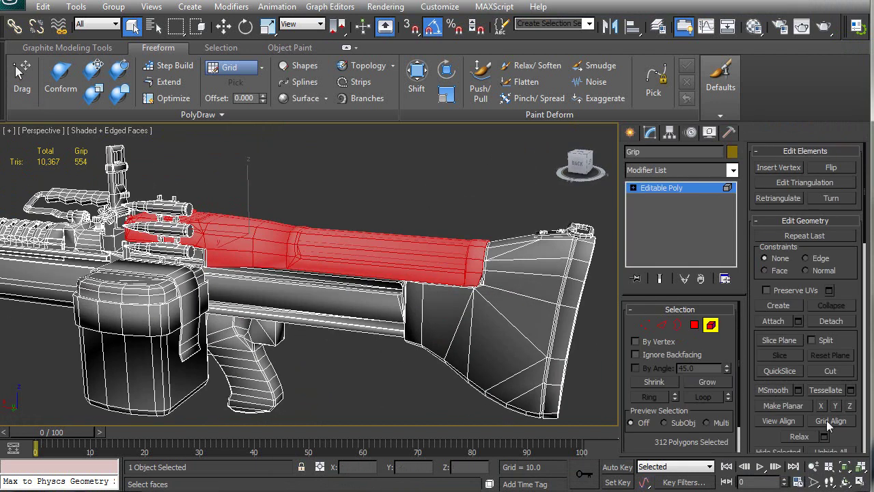
{"action": "scroll", "coordinate": [844, 434], "scroll_direction": "down", "scroll_amount": 5}
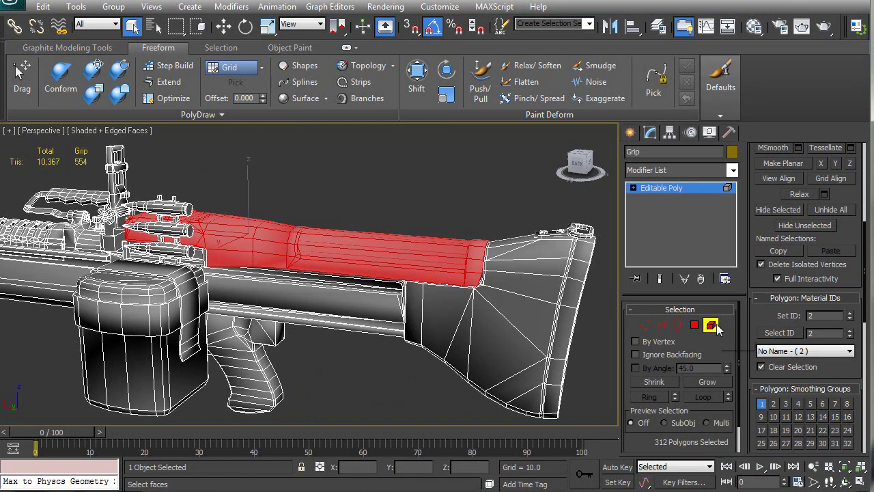
{"action": "left_click", "coordinate": [710, 325]}
Apply a new Unwrap UVW modifier to the gun and open its UV editor beside the model.
{"action": "left_click", "coordinate": [732, 170]}
{"action": "left_click_drag", "start_coordinate": [736, 228], "coordinate": [734, 477]}
{"action": "left_click", "coordinate": [659, 489]}
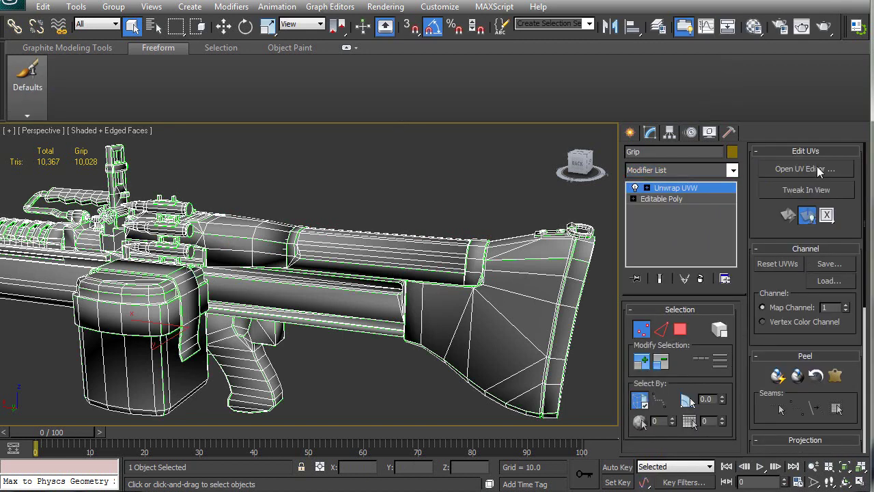
{"action": "left_click", "coordinate": [806, 170]}
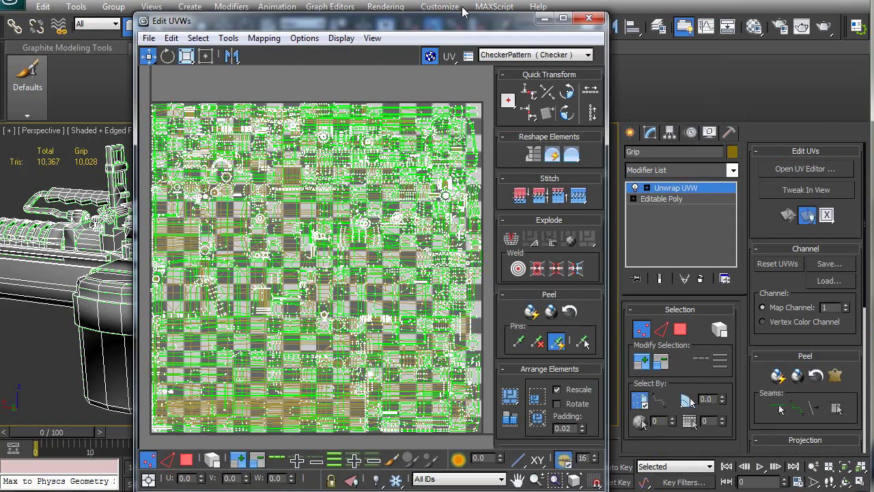
{"action": "left_click_drag", "start_coordinate": [462, 12], "coordinate": [540, 0]}
Filter the UV editor to material ID 2, hide the checker background, and inspect the full tile.
{"action": "left_click", "coordinate": [566, 435]}
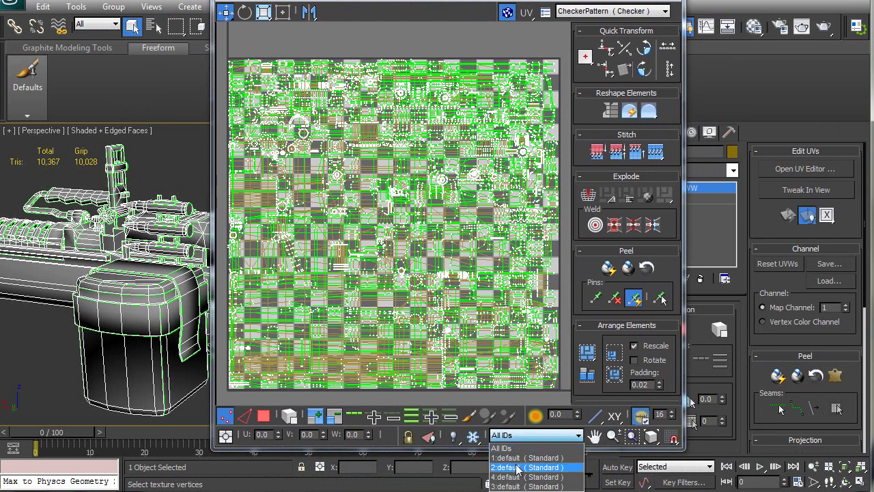
{"action": "left_click", "coordinate": [530, 467]}
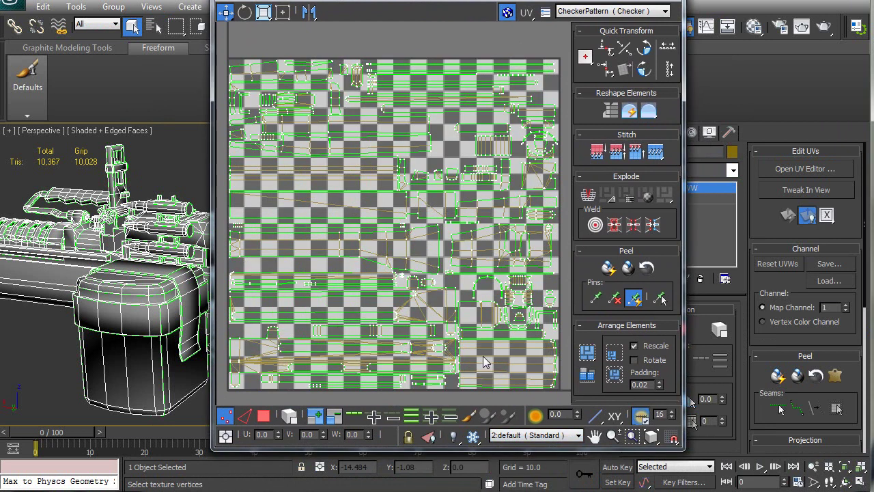
{"action": "middle_click_drag", "start_coordinate": [483, 356], "coordinate": [471, 348]}
{"action": "scroll", "coordinate": [470, 347], "scroll_direction": "down", "scroll_amount": 3}
{"action": "left_click", "coordinate": [447, 0]}
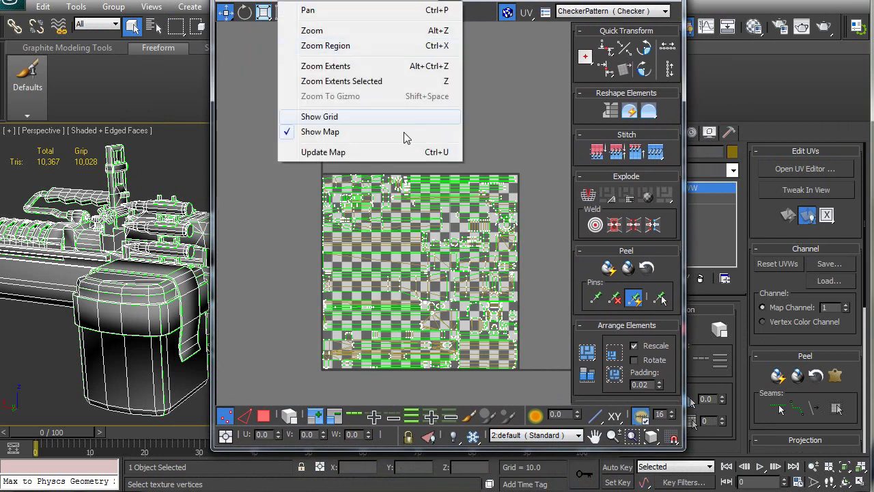
{"action": "left_click", "coordinate": [320, 132]}
{"action": "scroll", "coordinate": [389, 264], "scroll_direction": "up", "scroll_amount": 5}
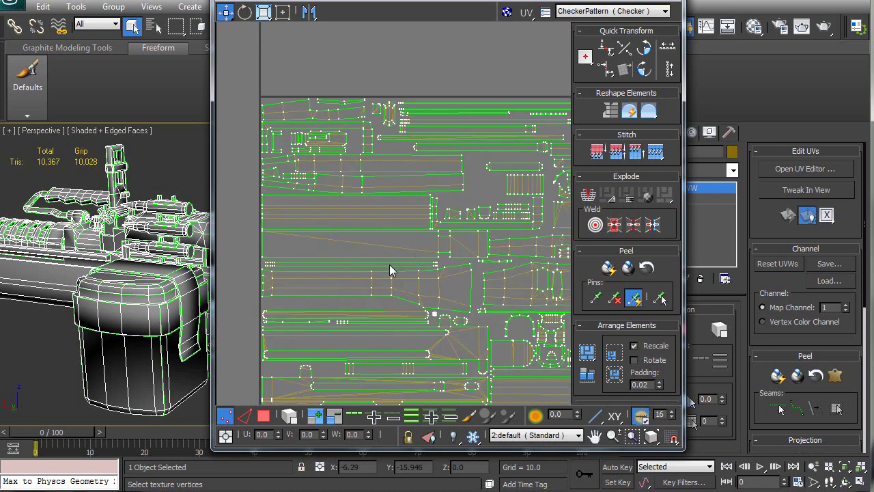
{"action": "middle_click_drag", "start_coordinate": [345, 235], "coordinate": [311, 147]}
{"action": "mouse_move", "coordinate": [381, 268]}
{"action": "middle_mouse_down"}
{"action": "mouse_move", "coordinate": [363, 269]}
{"action": "mouse_move", "coordinate": [385, 271]}
{"action": "middle_mouse_up"}
Filter the UV editor to material ID 1 and select the rounded polygon shell overlapping the others near the tile's lower corner.
{"action": "left_click", "coordinate": [534, 438]}
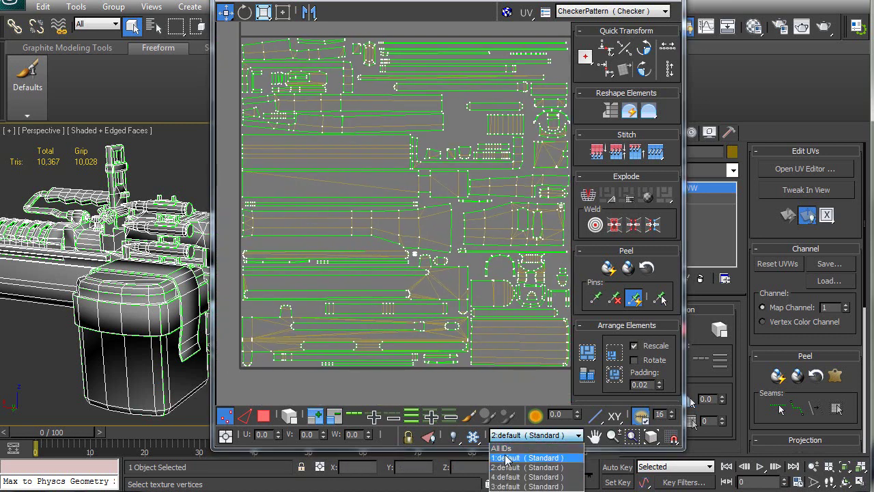
{"action": "left_click", "coordinate": [526, 453]}
{"action": "middle_click_drag", "start_coordinate": [480, 329], "coordinate": [506, 312]}
{"action": "mouse_move", "coordinate": [369, 350]}
{"action": "middle_mouse_down"}
{"action": "mouse_move", "coordinate": [358, 366]}
{"action": "mouse_move", "coordinate": [353, 350]}
{"action": "middle_mouse_up"}
{"action": "scroll", "coordinate": [357, 366], "scroll_direction": "up", "scroll_amount": 3}
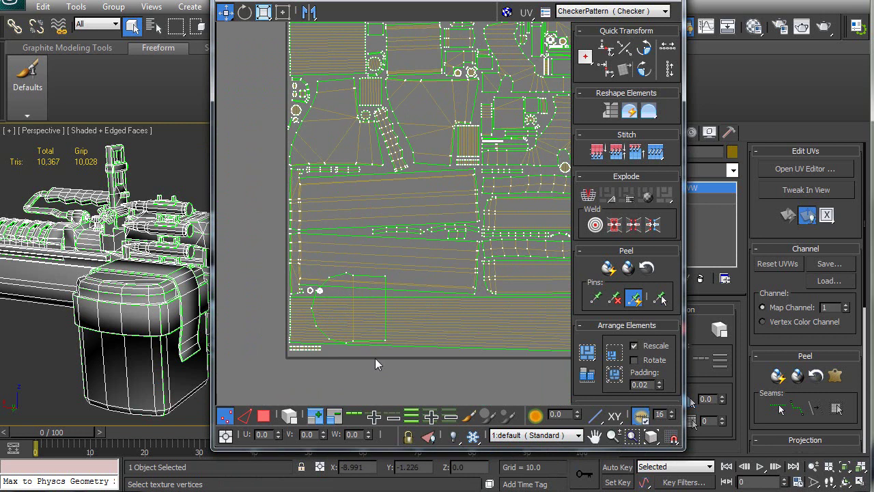
{"action": "left_click", "coordinate": [265, 416]}
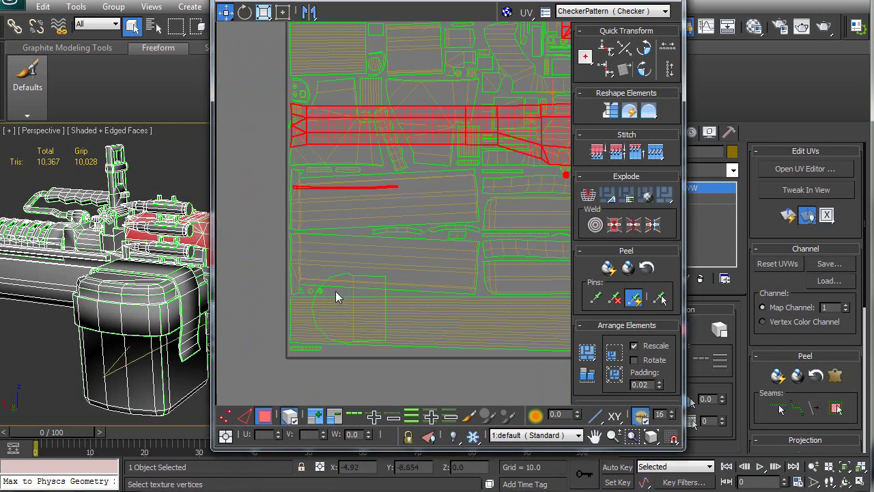
{"action": "left_click", "coordinate": [357, 384]}
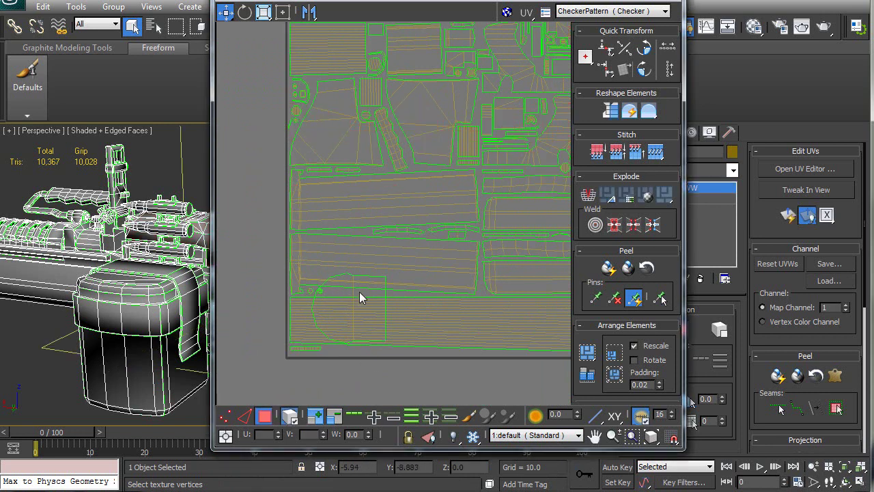
{"action": "left_click", "coordinate": [373, 300]}
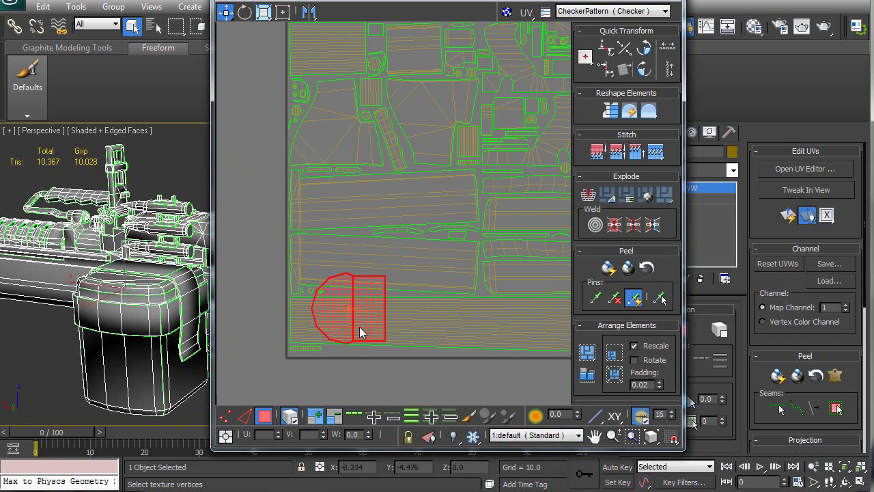
{"action": "middle_click_drag", "start_coordinate": [144, 311], "coordinate": [205, 342], "text": "alt"}
Filter the UV editor to material ID 3 to compare its shells, and remove the Unwrap UVW modifier.
{"action": "left_click", "coordinate": [532, 430]}
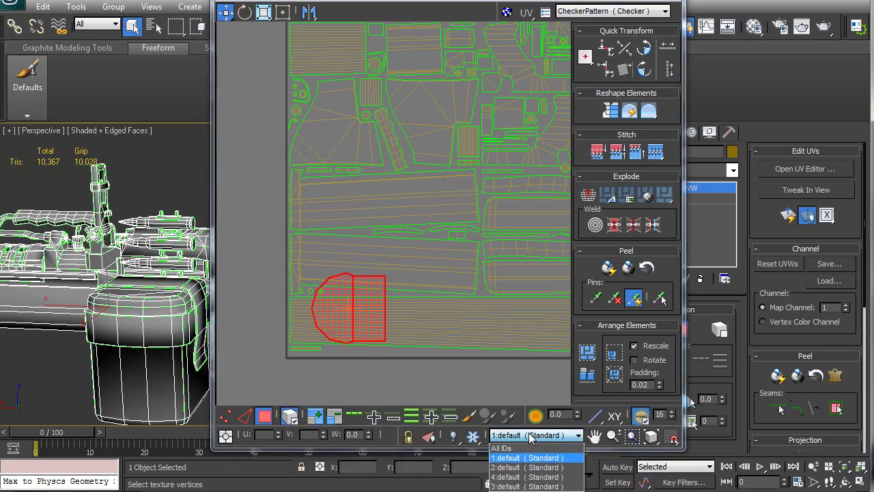
{"action": "left_click", "coordinate": [517, 486]}
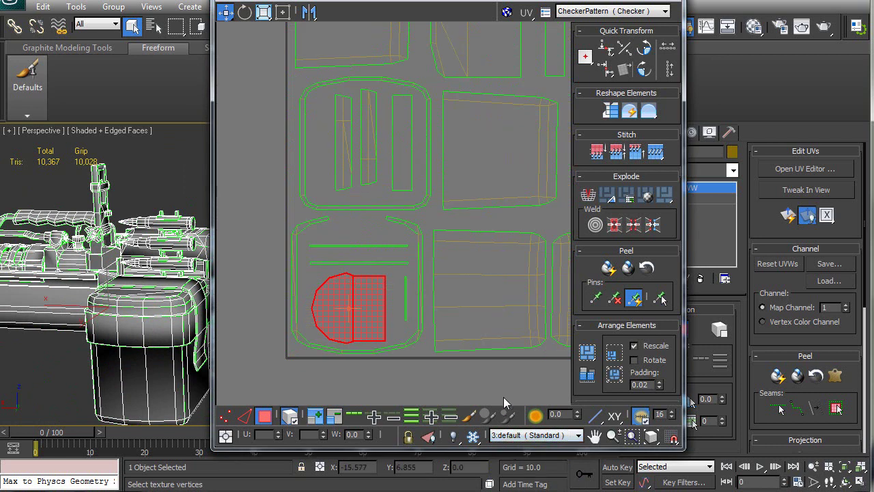
{"action": "middle_click_drag", "start_coordinate": [401, 322], "coordinate": [407, 314]}
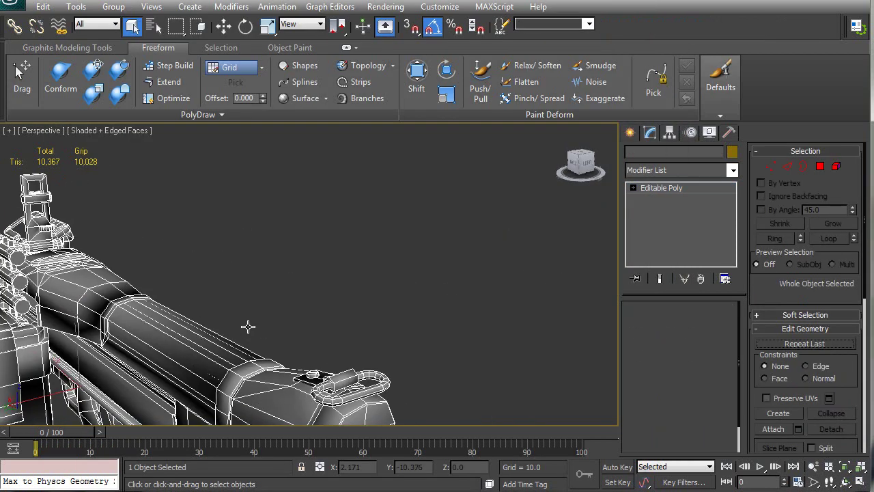
Select the two polygons of the overlapping rounded shell on the editable poly and show the model in wireframe.
{"action": "scroll", "coordinate": [249, 307], "scroll_direction": "up", "scroll_amount": 10}
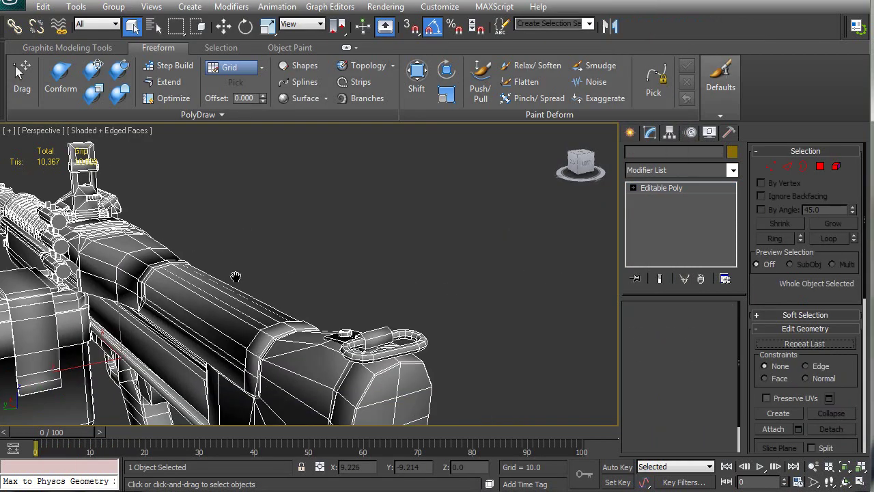
{"action": "scroll", "coordinate": [253, 284], "scroll_direction": "down", "scroll_amount": 8}
{"action": "scroll", "coordinate": [420, 256], "scroll_direction": "up", "scroll_amount": 3}
{"action": "middle_click_drag", "start_coordinate": [421, 256], "coordinate": [307, 242]}
{"action": "scroll", "coordinate": [273, 253], "scroll_direction": "up", "scroll_amount": 2}
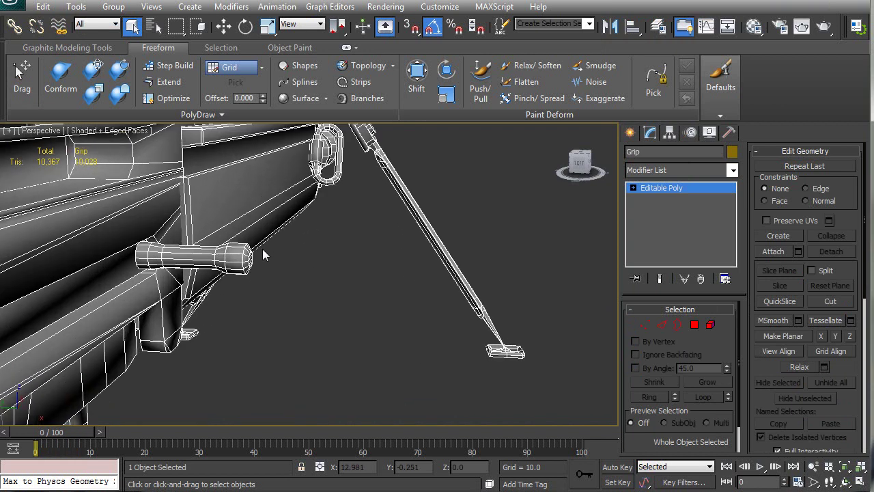
{"action": "left_click", "coordinate": [695, 325]}
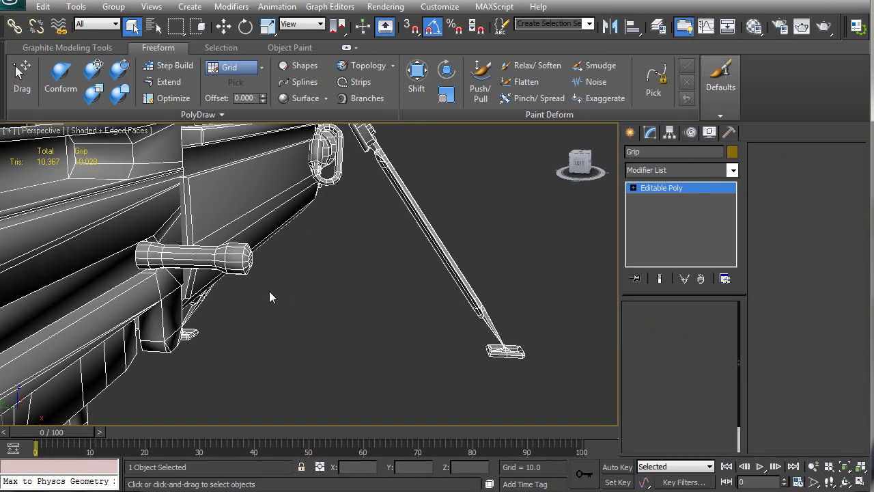
{"action": "left_click", "coordinate": [185, 273]}
{"action": "scroll", "coordinate": [191, 273], "scroll_direction": "up", "scroll_amount": 5}
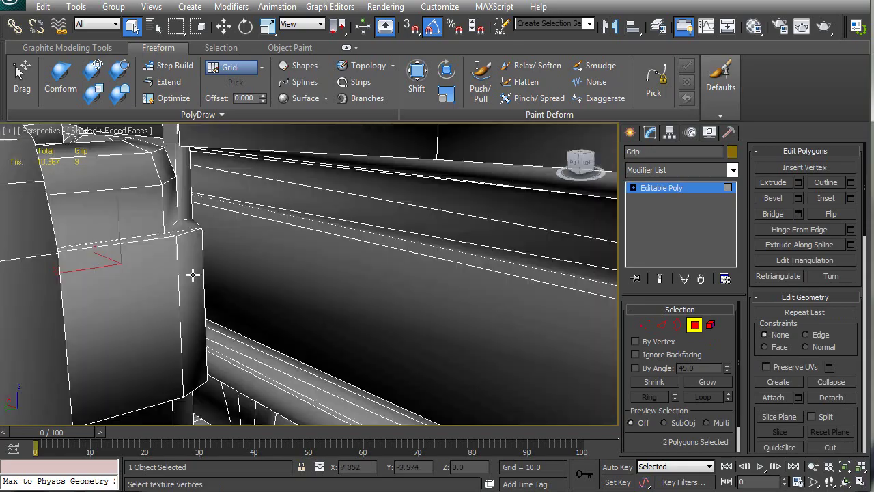
{"action": "key", "text": "F3"}
{"action": "scroll", "coordinate": [196, 273], "scroll_direction": "down", "scroll_amount": 8}
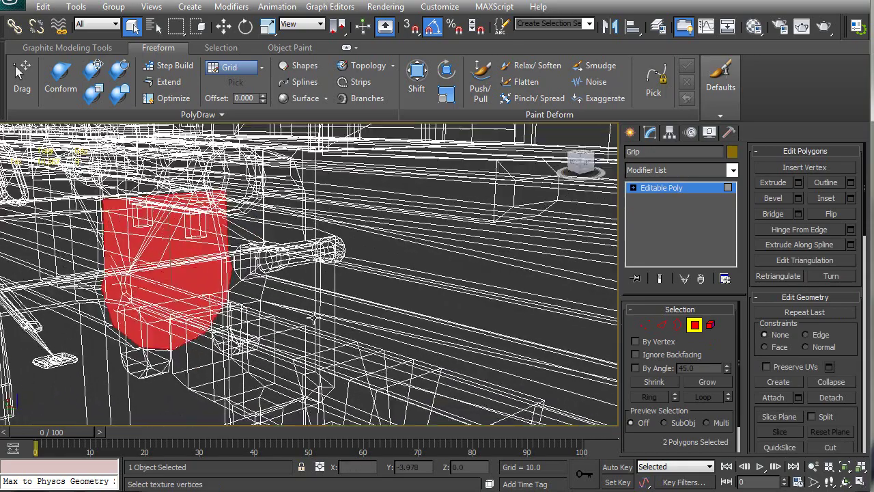
Assign material ID 3 to the two selected polygons, restore the shaded view, and leave polygon editing.
{"action": "middle_click_drag", "start_coordinate": [220, 260], "coordinate": [231, 272], "text": "alt"}
{"action": "middle_click_drag", "start_coordinate": [276, 305], "coordinate": [276, 312], "text": "alt"}
{"action": "key", "text": "F3"}
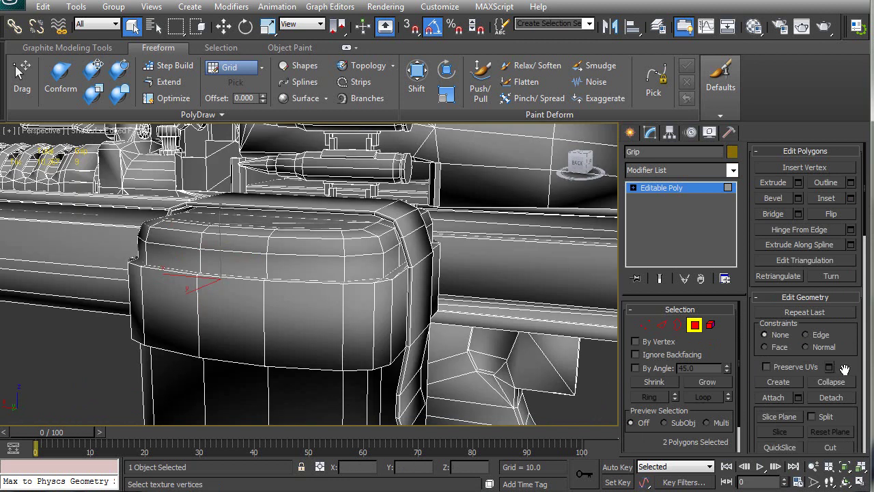
{"action": "scroll", "coordinate": [844, 369], "scroll_direction": "down", "scroll_amount": 10}
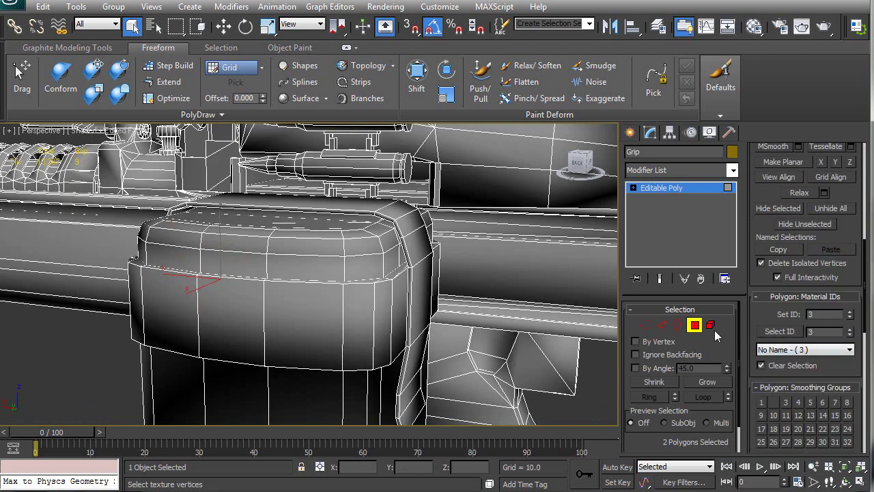
{"action": "left_click", "coordinate": [697, 326]}
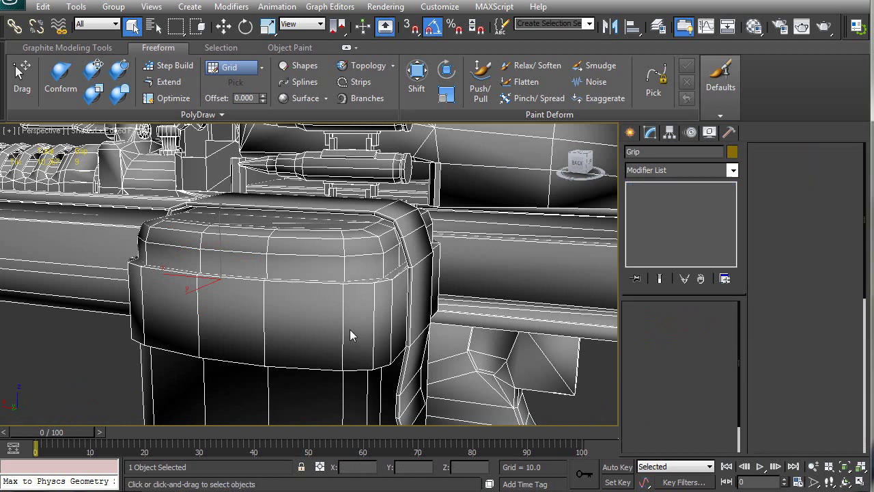
Deselect the mesh and examine the ammo bag, barrel, bipod and stock from several angles in shaded view.
{"action": "scroll", "coordinate": [350, 329], "scroll_direction": "down", "scroll_amount": 5}
{"action": "left_click", "coordinate": [215, 327]}
{"action": "middle_click_drag", "start_coordinate": [247, 322], "coordinate": [300, 314], "text": "alt"}
{"action": "middle_click_drag", "start_coordinate": [376, 286], "coordinate": [450, 322], "text": "alt"}
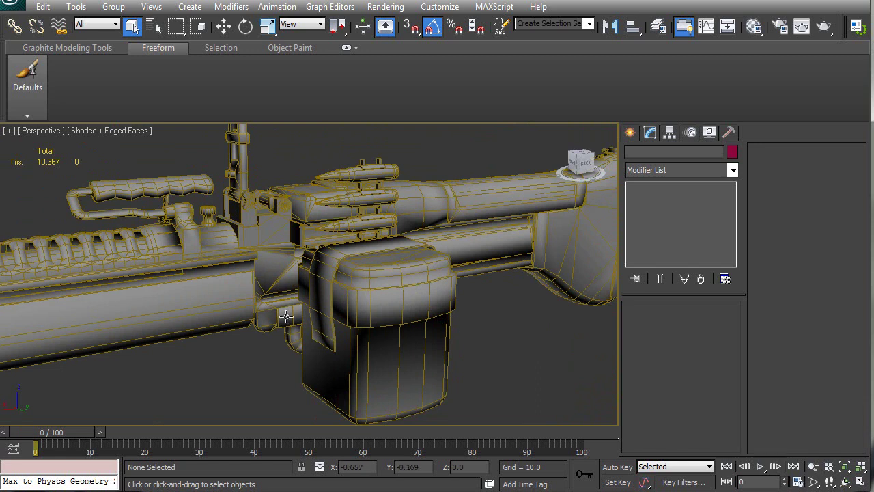
{"action": "middle_click_drag", "start_coordinate": [385, 285], "coordinate": [432, 293], "text": "alt"}
{"action": "scroll", "coordinate": [348, 308], "scroll_direction": "down", "scroll_amount": 4}
{"action": "middle_click_drag", "start_coordinate": [343, 311], "coordinate": [419, 268], "text": "alt"}
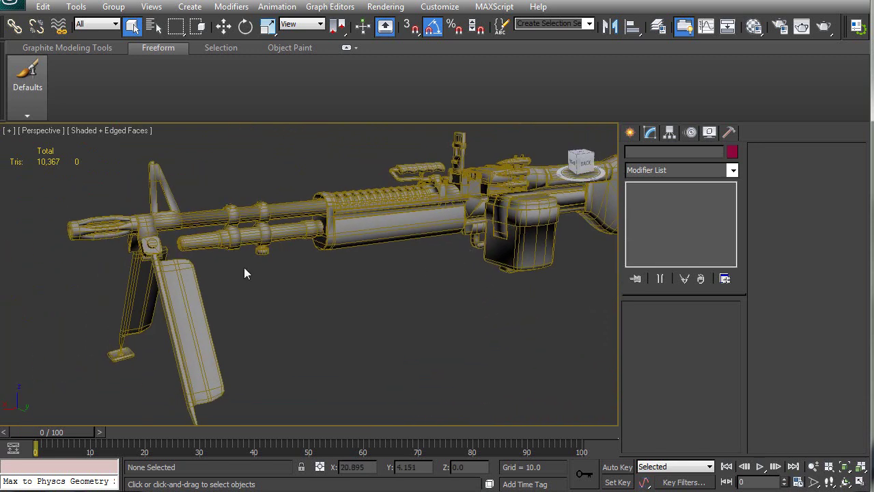
{"action": "middle_click_drag", "start_coordinate": [391, 234], "coordinate": [368, 288], "text": "alt"}
{"action": "scroll", "coordinate": [289, 291], "scroll_direction": "up", "scroll_amount": 3}
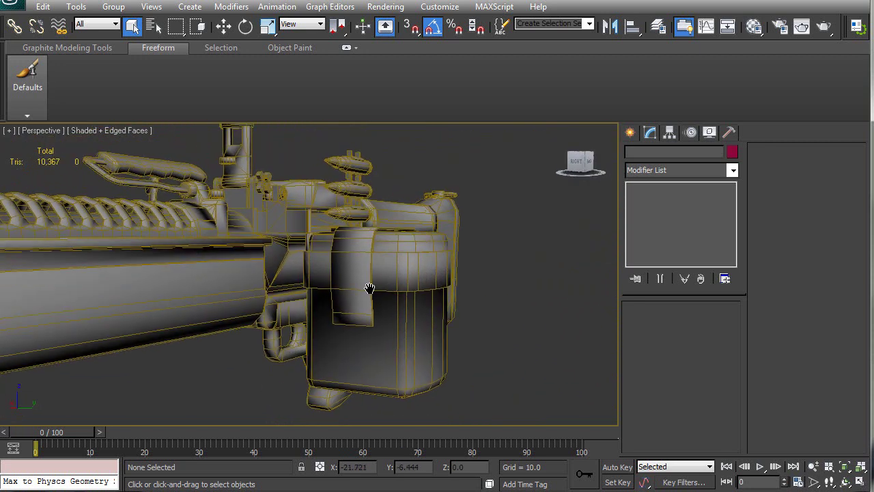
Select the combined gun mesh, add an Unwrap UVW modifier, and open its UV editor beside the model.
{"action": "left_click", "coordinate": [387, 293]}
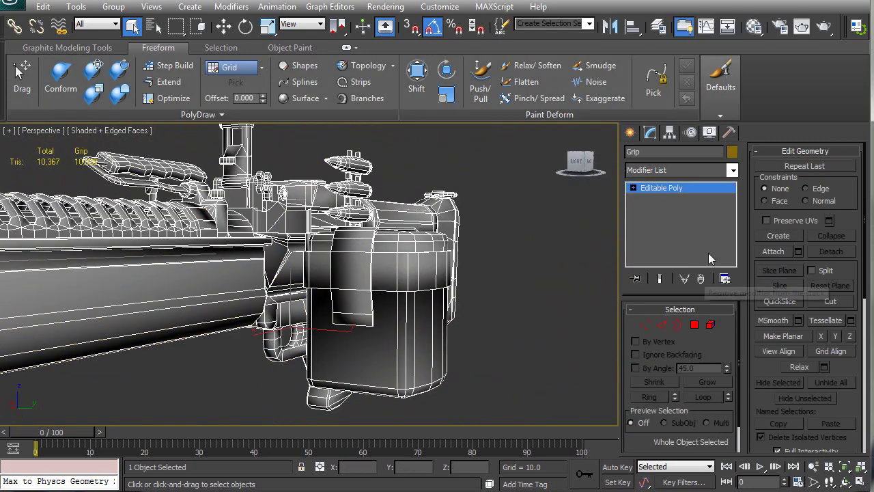
{"action": "left_click", "coordinate": [733, 170]}
{"action": "scroll", "coordinate": [679, 334], "scroll_direction": "down", "scroll_amount": 15}
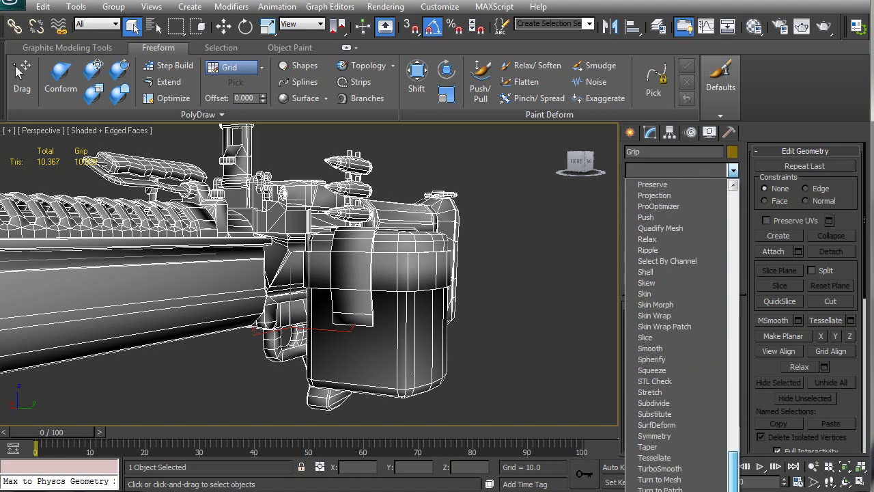
{"action": "key", "text": "u"}
{"action": "key", "text": "Return"}
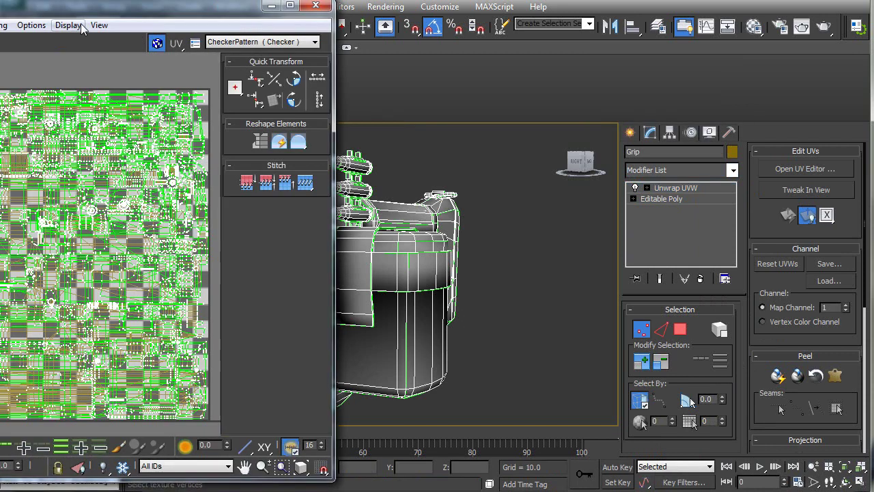
{"action": "left_click_drag", "start_coordinate": [116, 15], "coordinate": [643, 0]}
Filter the UV editor to material ID 1 and hide the checker background.
{"action": "left_click", "coordinate": [710, 450]}
{"action": "left_click", "coordinate": [648, 458]}
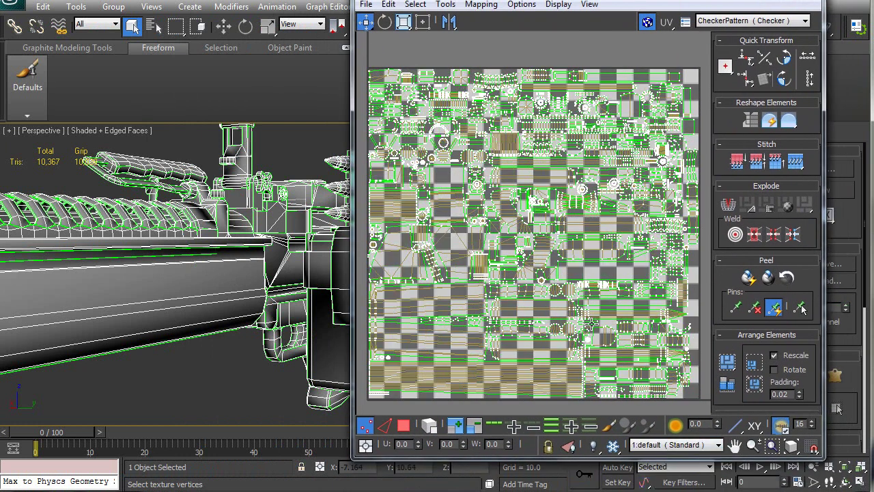
{"action": "left_click", "coordinate": [588, 4]}
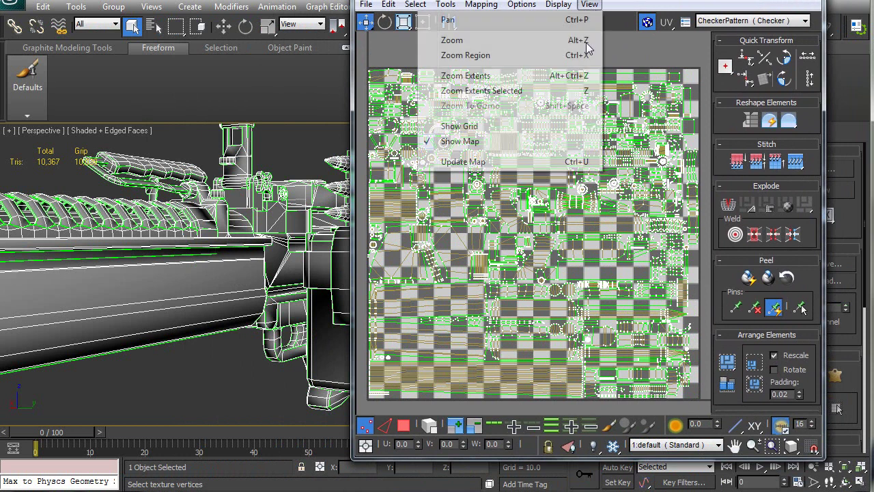
{"action": "left_click", "coordinate": [476, 142]}
Examine the material ID 1 shells across the whole UV tile for overlaps.
{"action": "middle_click_drag", "start_coordinate": [654, 270], "coordinate": [539, 251]}
{"action": "scroll", "coordinate": [539, 252], "scroll_direction": "up", "scroll_amount": 4}
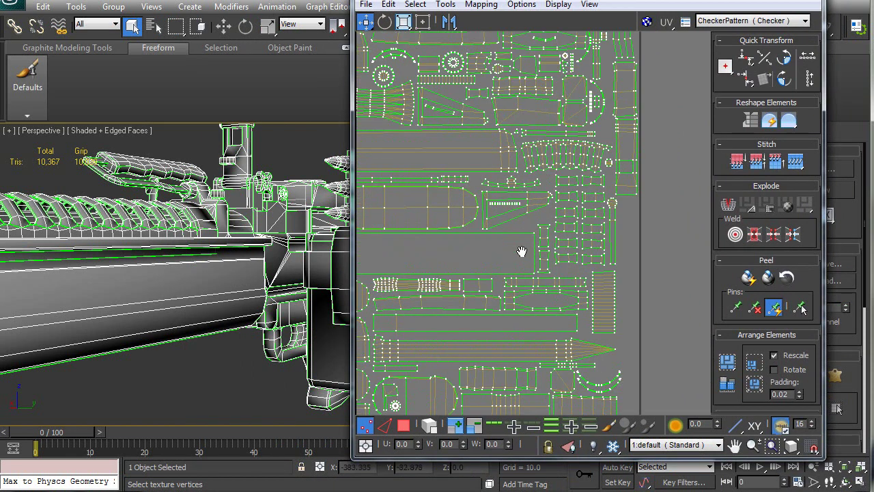
{"action": "scroll", "coordinate": [521, 216], "scroll_direction": "down", "scroll_amount": 5}
{"action": "scroll", "coordinate": [454, 233], "scroll_direction": "up", "scroll_amount": 5}
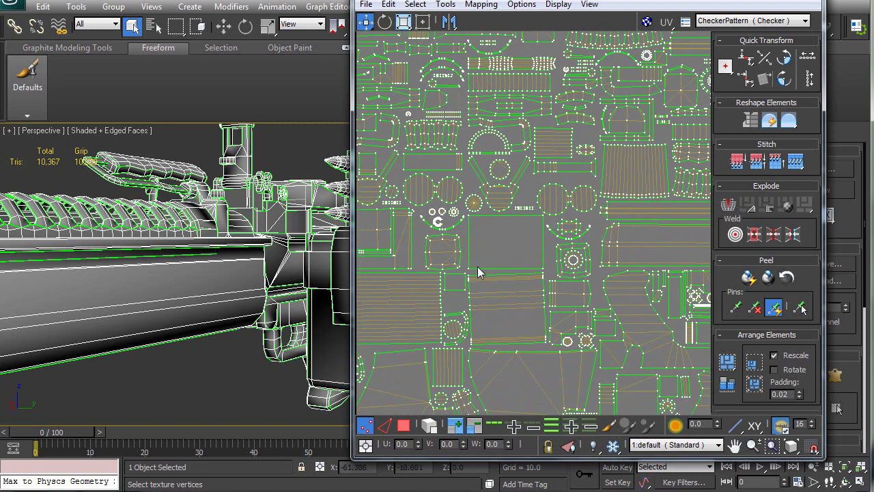
{"action": "middle_click_drag", "start_coordinate": [478, 267], "coordinate": [603, 255]}
{"action": "scroll", "coordinate": [593, 250], "scroll_direction": "down", "scroll_amount": 3}
{"action": "scroll", "coordinate": [500, 276], "scroll_direction": "up", "scroll_amount": 2}
{"action": "scroll", "coordinate": [494, 297], "scroll_direction": "up", "scroll_amount": 5}
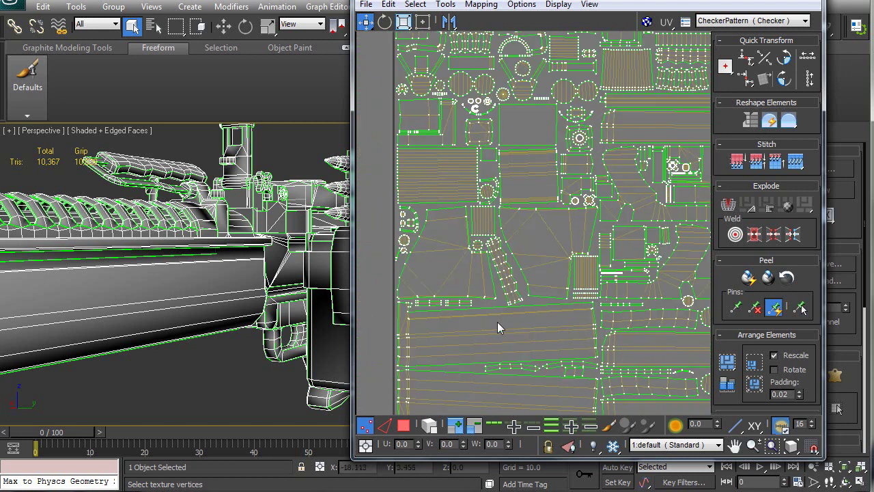
{"action": "scroll", "coordinate": [396, 292], "scroll_direction": "down", "scroll_amount": 4}
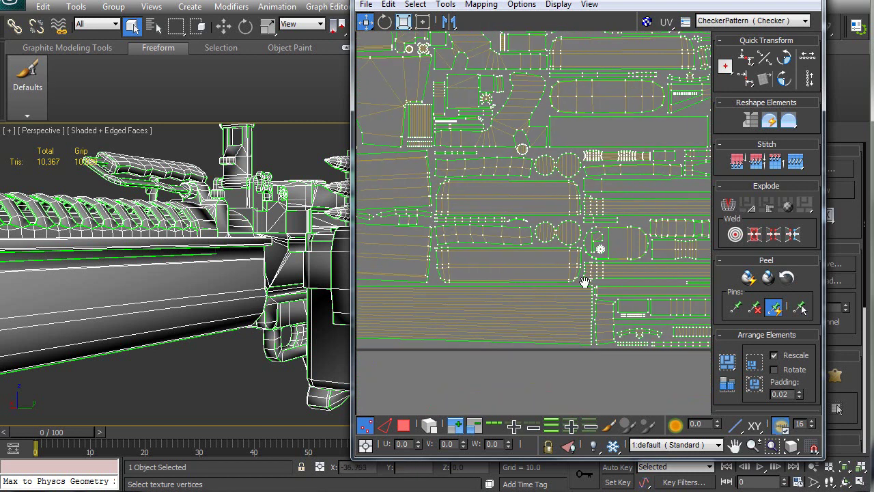
{"action": "scroll", "coordinate": [484, 275], "scroll_direction": "up", "scroll_amount": 2}
Filter the UV editor to material ID 2 and check its shells for overlaps.
{"action": "left_click", "coordinate": [710, 445]}
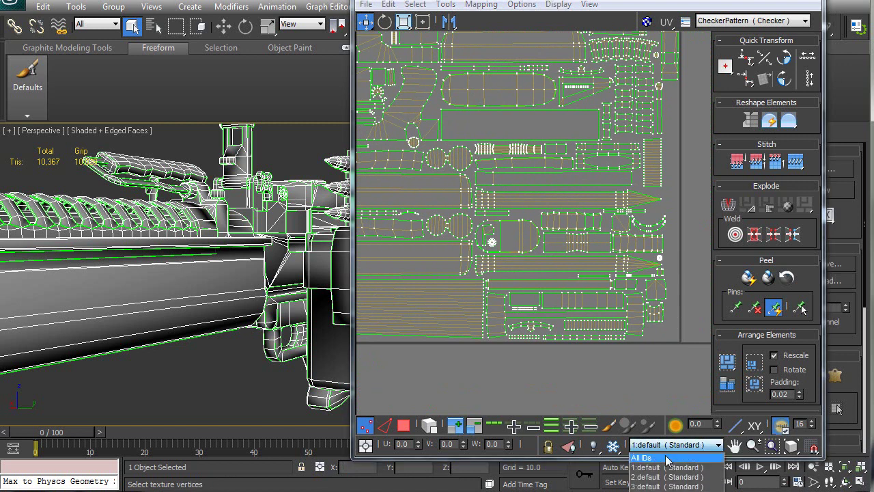
{"action": "left_click", "coordinate": [654, 481]}
{"action": "scroll", "coordinate": [585, 254], "scroll_direction": "down", "scroll_amount": 2}
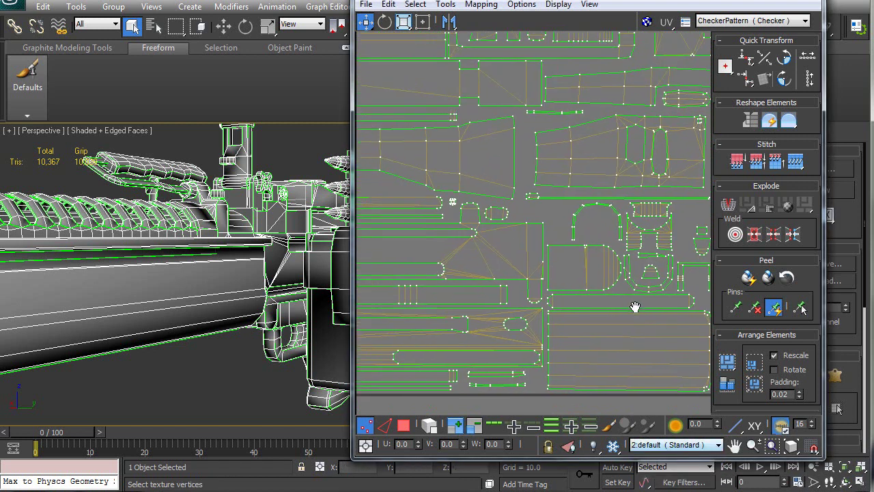
{"action": "scroll", "coordinate": [478, 278], "scroll_direction": "up", "scroll_amount": 2}
{"action": "middle_click_drag", "start_coordinate": [601, 292], "coordinate": [494, 93]}
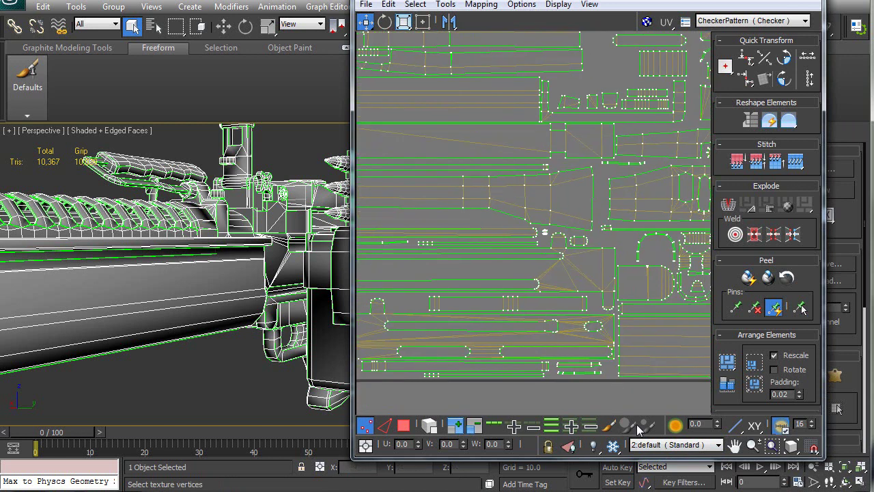
Filter the UV editor to material ID 3 and check its shells for overlaps.
{"action": "left_click", "coordinate": [693, 447]}
{"action": "left_click", "coordinate": [683, 473]}
{"action": "middle_click_drag", "start_coordinate": [581, 296], "coordinate": [516, 287]}
{"action": "scroll", "coordinate": [528, 294], "scroll_direction": "down", "scroll_amount": 3}
{"action": "middle_click_drag", "start_coordinate": [521, 253], "coordinate": [542, 234]}
{"action": "scroll", "coordinate": [530, 260], "scroll_direction": "up", "scroll_amount": 3}
Filter the UV editor to material ID 4 and inspect its full UV tile.
{"action": "left_click", "coordinate": [669, 446]}
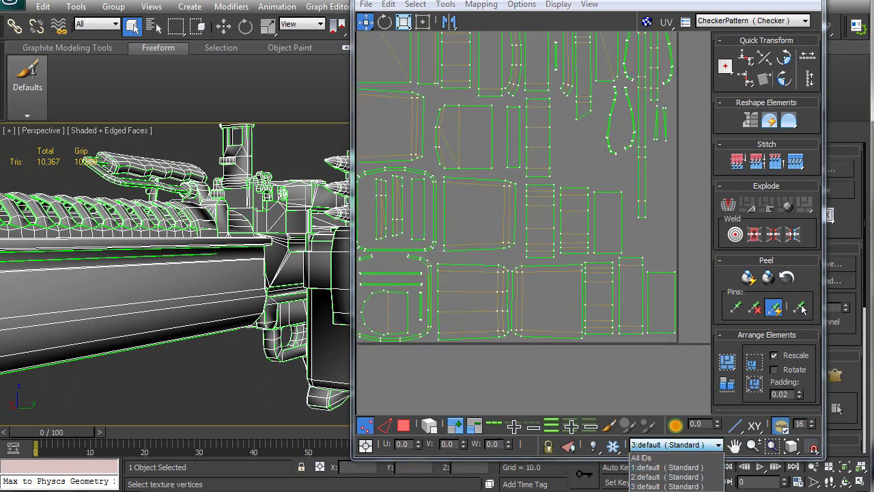
{"action": "left_click", "coordinate": [676, 483]}
{"action": "scroll", "coordinate": [523, 253], "scroll_direction": "down", "scroll_amount": 3}
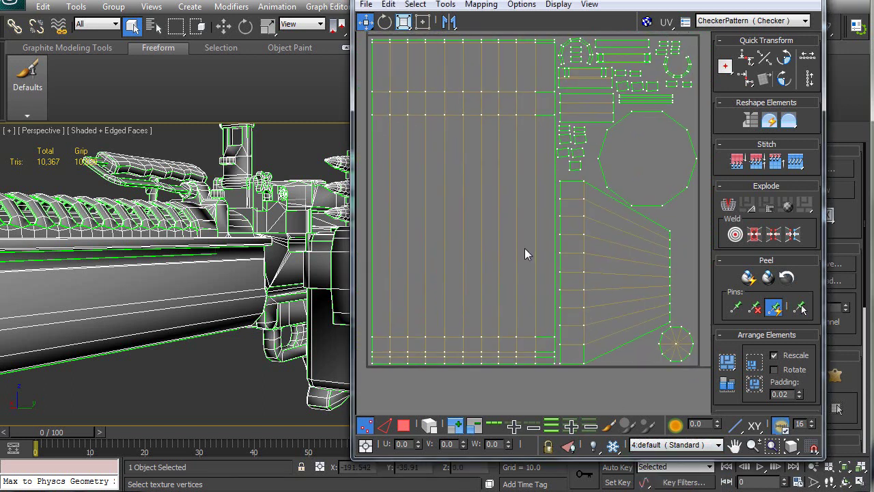
{"action": "middle_click_drag", "start_coordinate": [523, 248], "coordinate": [519, 247]}
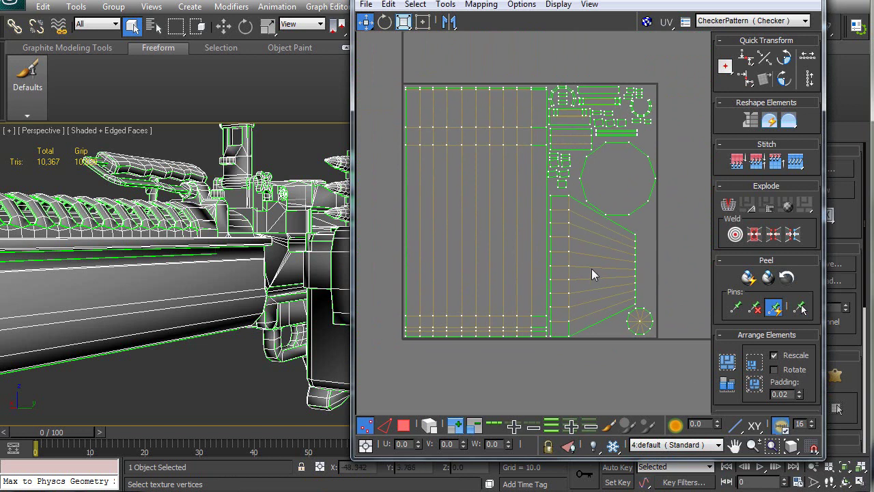
Recheck the material ID 3 shells, and display the shells of all material IDs together.
{"action": "left_click", "coordinate": [654, 445]}
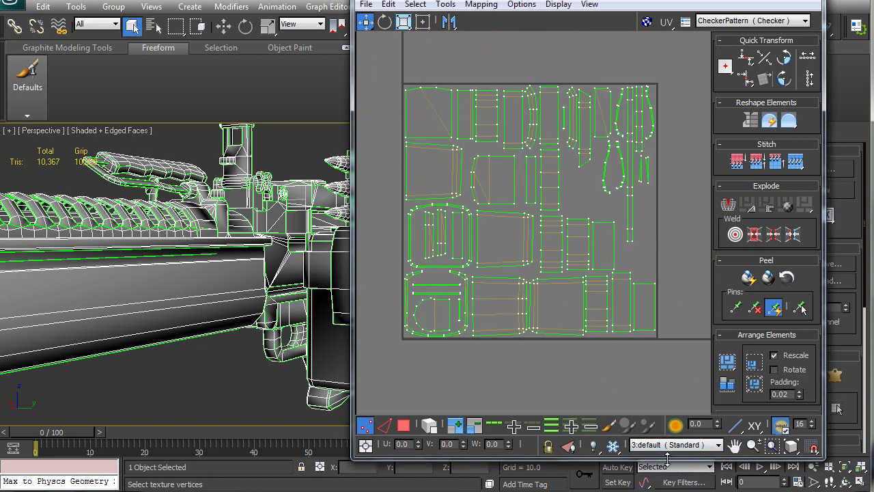
{"action": "left_click", "coordinate": [638, 444]}
{"action": "left_click", "coordinate": [655, 453]}
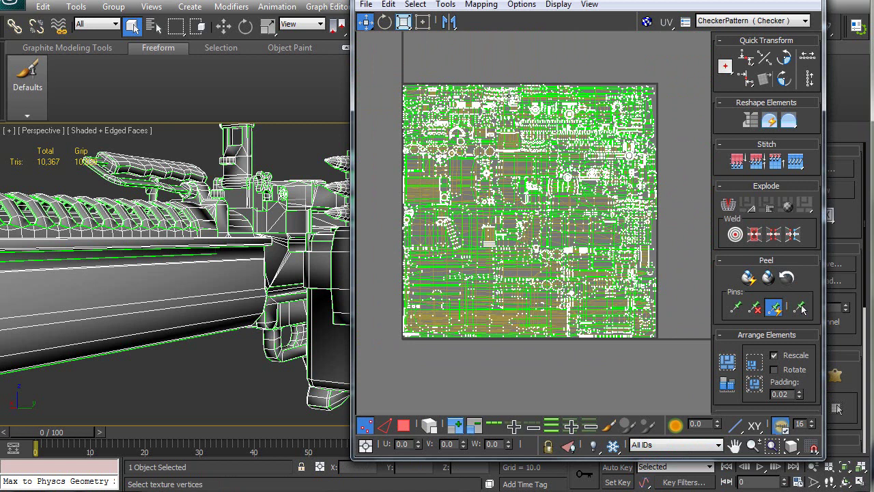
Close the UV editor and save the scene.
{"action": "middle_click_drag", "start_coordinate": [198, 225], "coordinate": [295, 247], "text": "alt"}
{"action": "scroll", "coordinate": [235, 232], "scroll_direction": "down", "scroll_amount": 5}
{"action": "left_click_drag", "start_coordinate": [621, 0], "coordinate": [366, 1]}
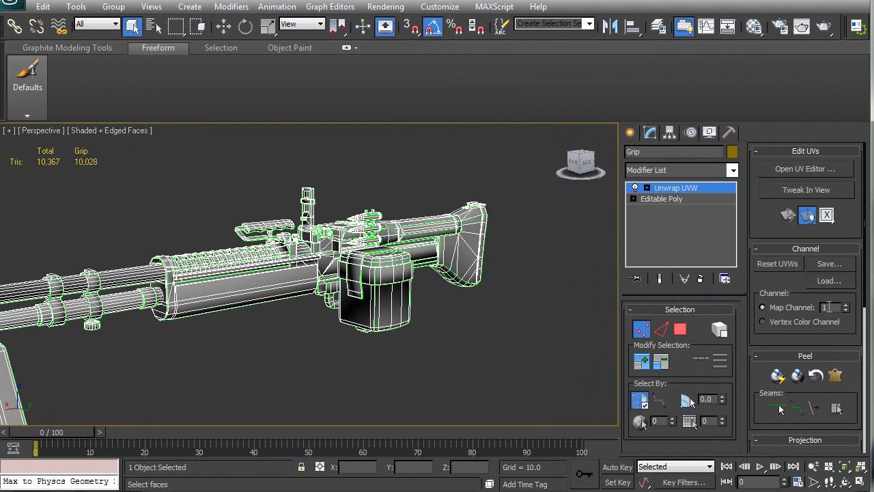
{"action": "key", "text": "ctrl+s"}
Add a second Unwrap UVW modifier, set its map channel to 2, and move the current UVs to that channel.
{"action": "left_click", "coordinate": [733, 171]}
{"action": "left_click_drag", "start_coordinate": [734, 263], "coordinate": [734, 491]}
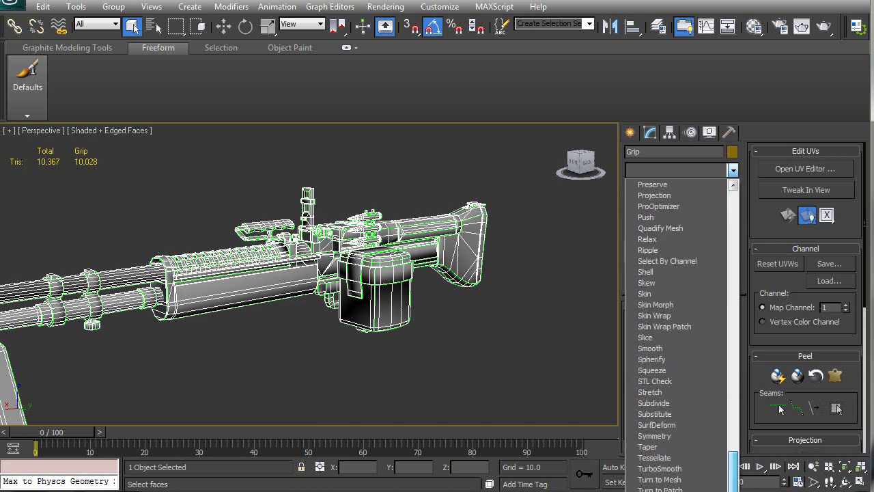
{"action": "left_click", "coordinate": [679, 389]}
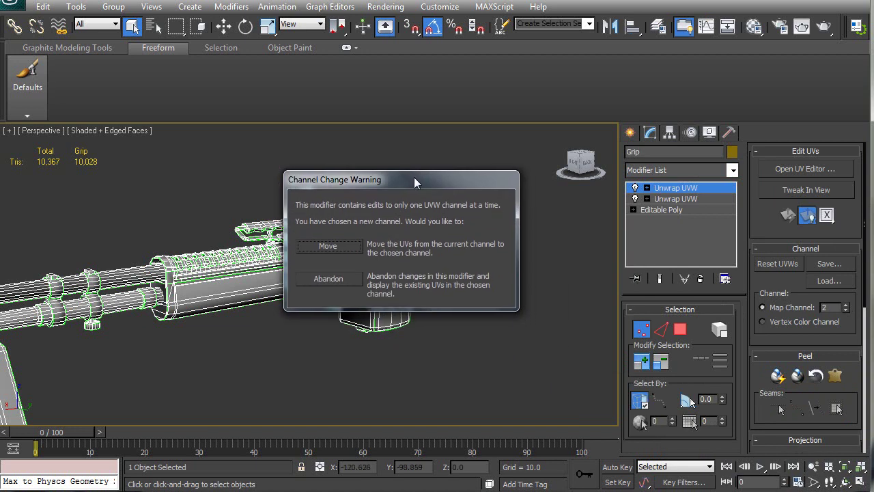
{"action": "left_click_drag", "start_coordinate": [414, 183], "coordinate": [434, 181]}
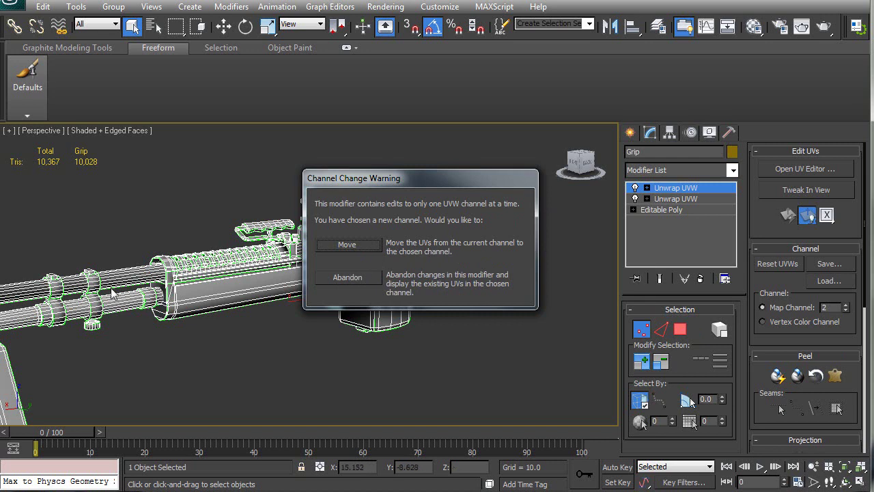
{"action": "left_click", "coordinate": [366, 248]}
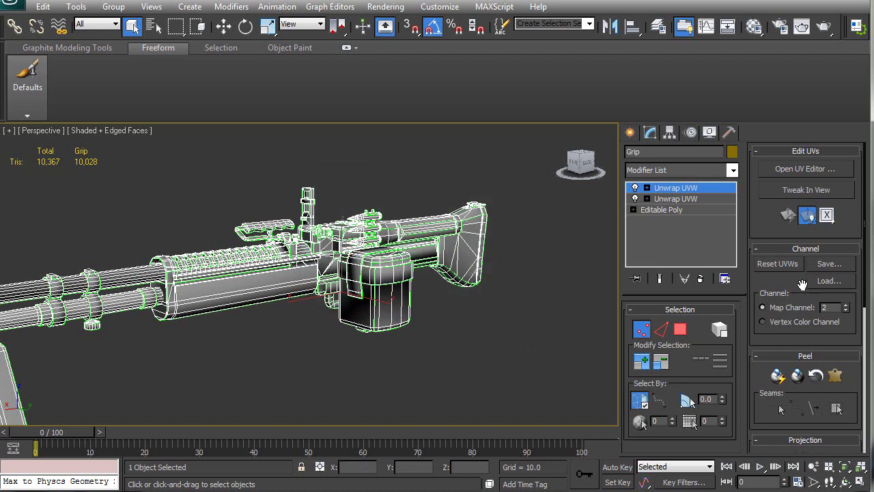
Open the UV editor for map channel 2, filter it to material ID 1, and hide the checker background.
{"action": "left_click", "coordinate": [814, 169]}
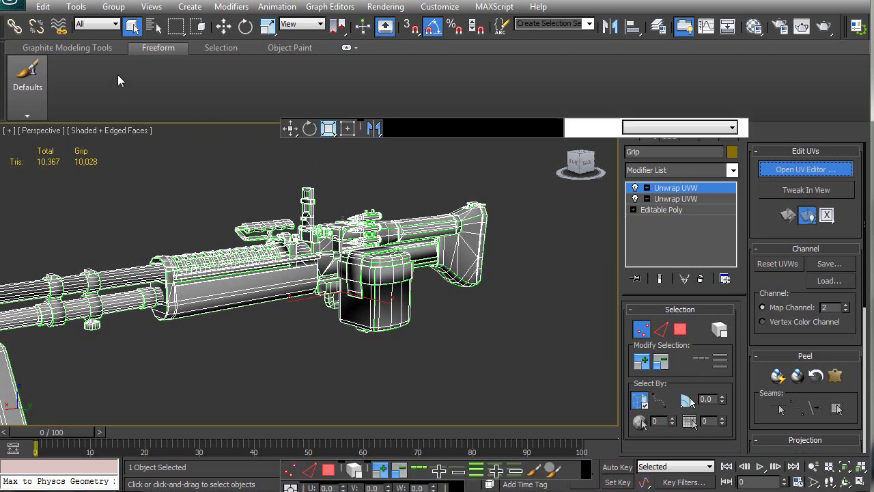
{"action": "left_click_drag", "start_coordinate": [60, 14], "coordinate": [443, 24]}
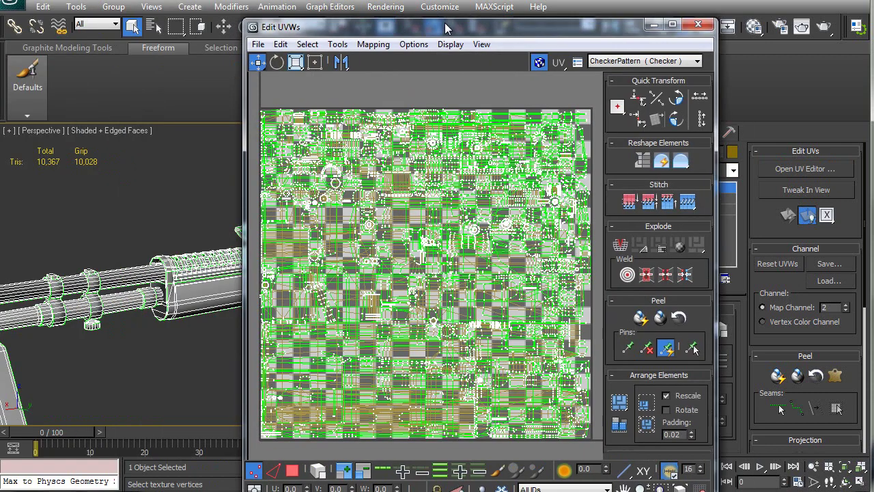
{"action": "left_click", "coordinate": [570, 476]}
{"action": "left_click", "coordinate": [567, 465]}
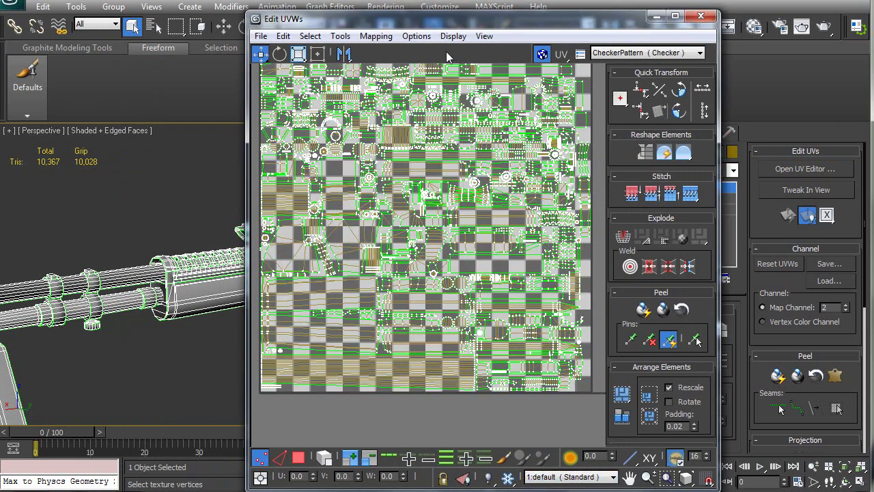
{"action": "left_click", "coordinate": [484, 35]}
{"action": "left_click", "coordinate": [364, 173]}
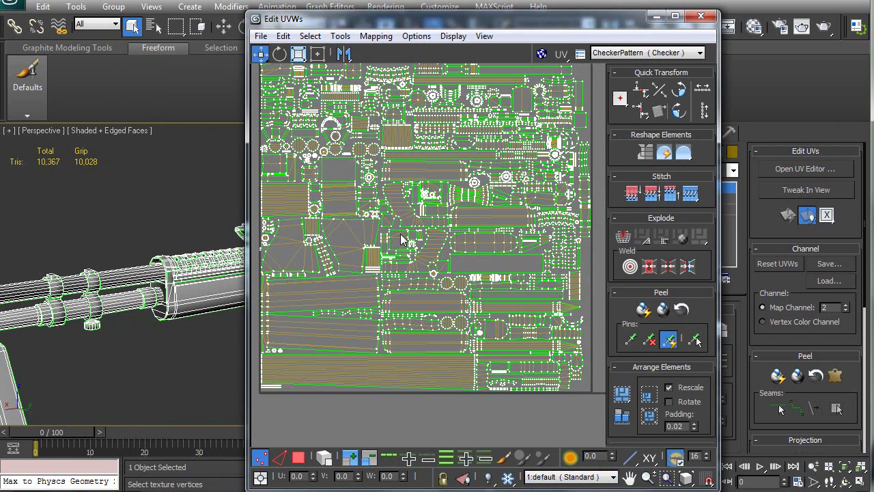
View the full UV tile of material ID 1 on channel 2 and turn on the editor's grid.
{"action": "scroll", "coordinate": [449, 99], "scroll_direction": "down", "scroll_amount": 5}
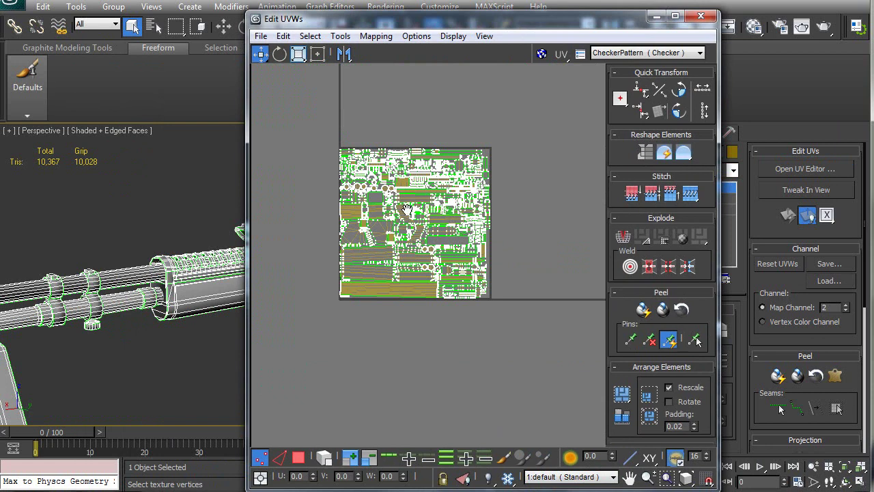
{"action": "middle_click_drag", "start_coordinate": [417, 203], "coordinate": [412, 250]}
{"action": "scroll", "coordinate": [410, 255], "scroll_direction": "up", "scroll_amount": 3}
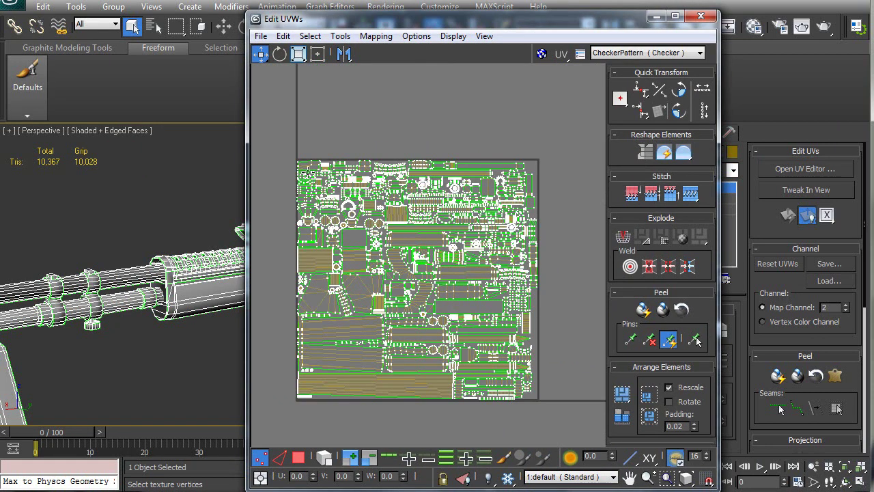
{"action": "left_click", "coordinate": [484, 36]}
{"action": "left_click", "coordinate": [371, 158]}
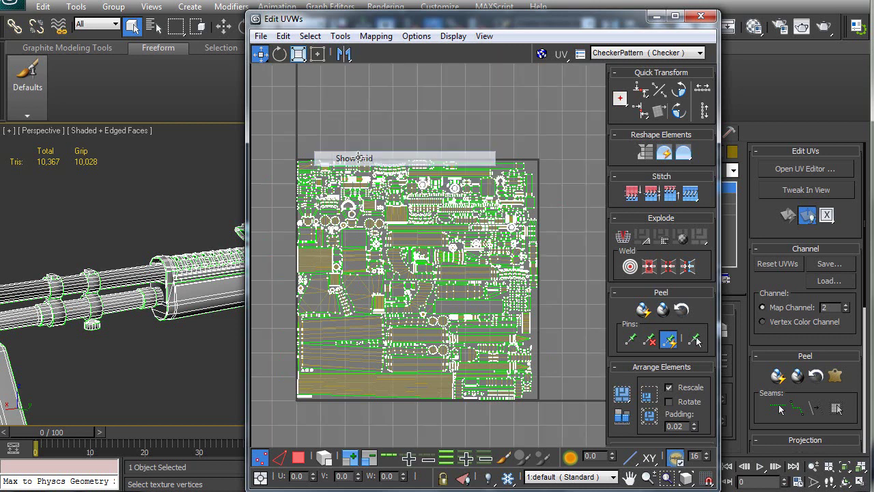
Switch the UV editor to polygon selection and select all faces of material ID 1.
{"action": "left_click_drag", "start_coordinate": [537, 20], "coordinate": [475, 7]}
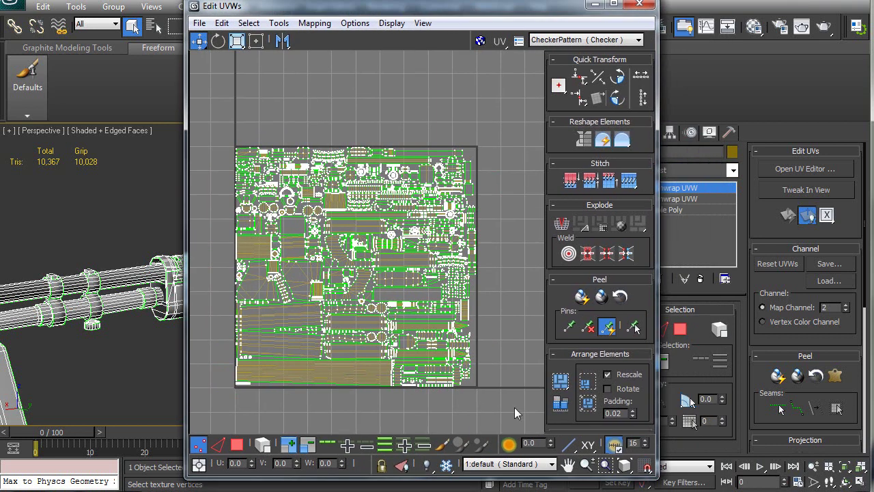
{"action": "middle_click_drag", "start_coordinate": [307, 294], "coordinate": [329, 262]}
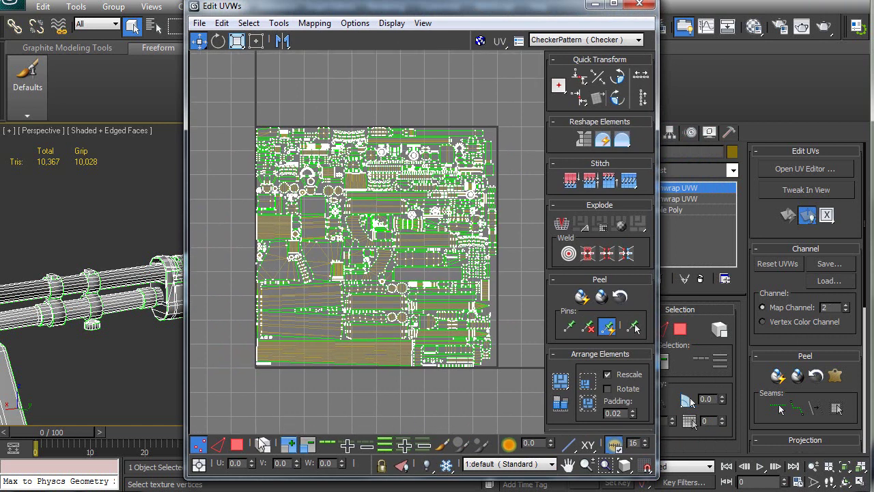
{"action": "left_click", "coordinate": [237, 444]}
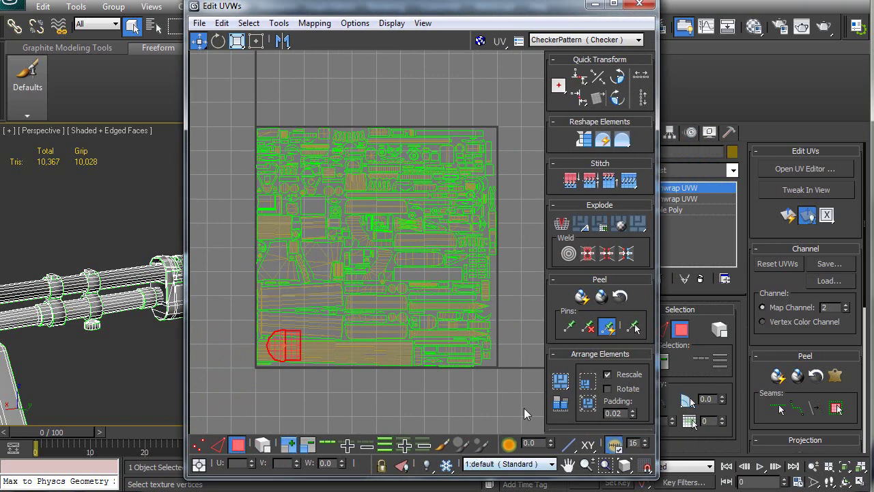
{"action": "key", "text": "ctrl+a"}
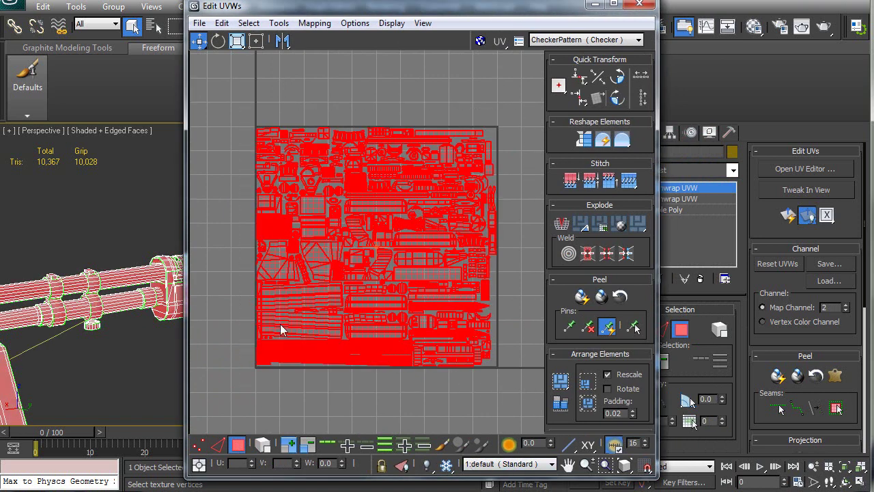
{"action": "left_click_drag", "start_coordinate": [389, 6], "coordinate": [639, 8]}
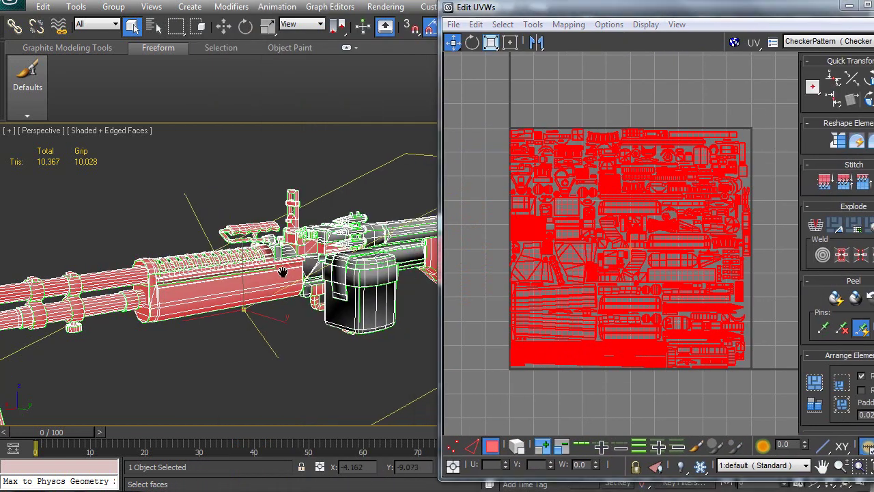
{"action": "middle_click_drag", "start_coordinate": [187, 273], "coordinate": [382, 205]}
{"action": "left_click_drag", "start_coordinate": [612, 9], "coordinate": [399, 6]}
{"action": "middle_click_drag", "start_coordinate": [428, 236], "coordinate": [396, 230]}
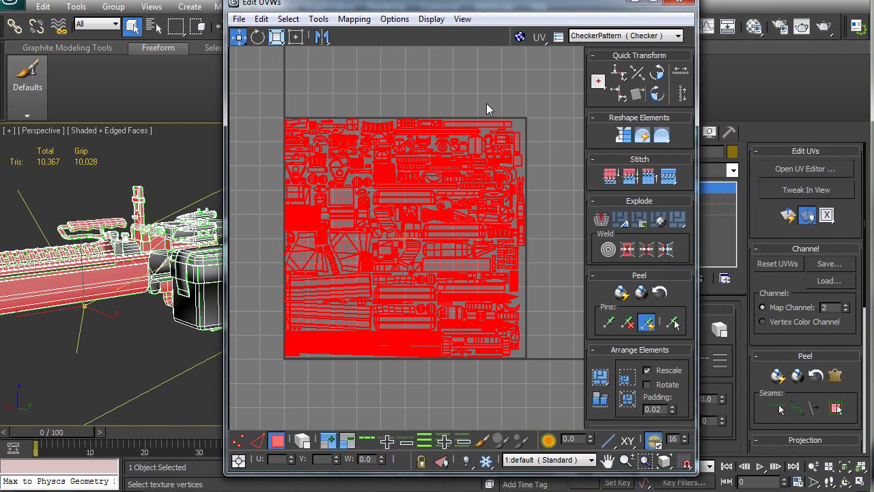
Turn on percent snap and use Freeform mode to scale the material ID 1 shells into the tile's upper-left quarter.
{"action": "left_click_drag", "start_coordinate": [539, 14], "coordinate": [425, 63]}
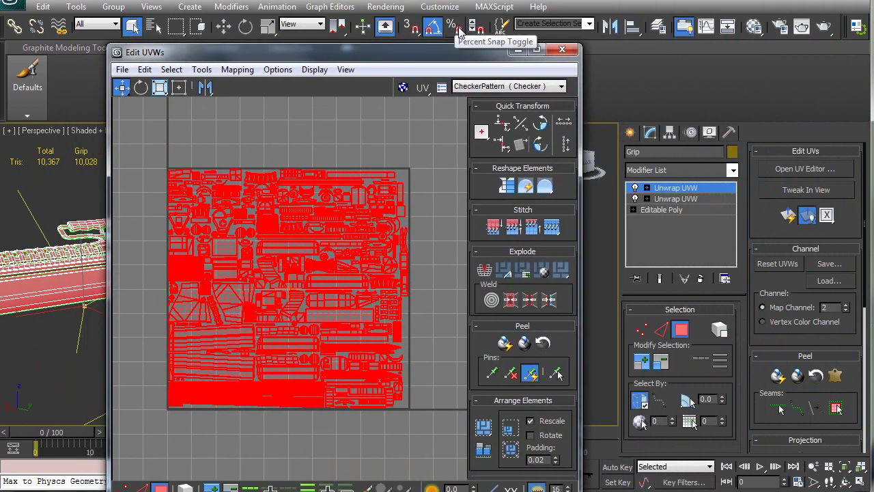
{"action": "left_click", "coordinate": [453, 26]}
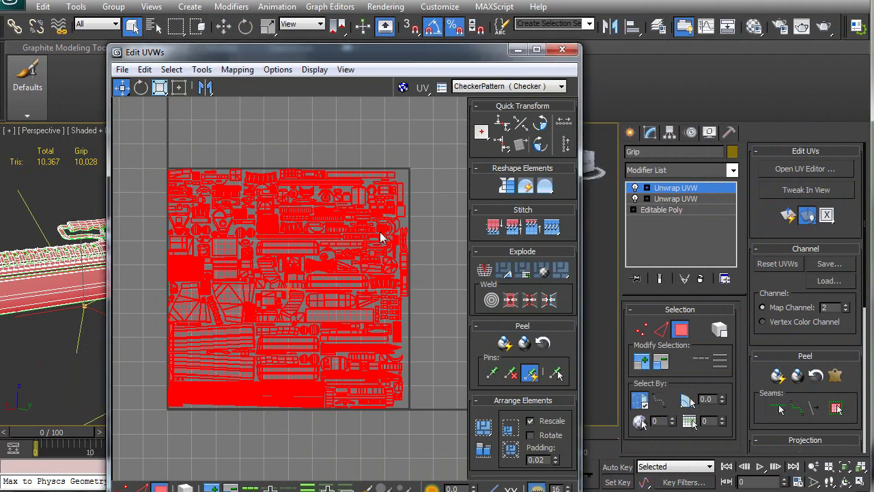
{"action": "left_click", "coordinate": [179, 88]}
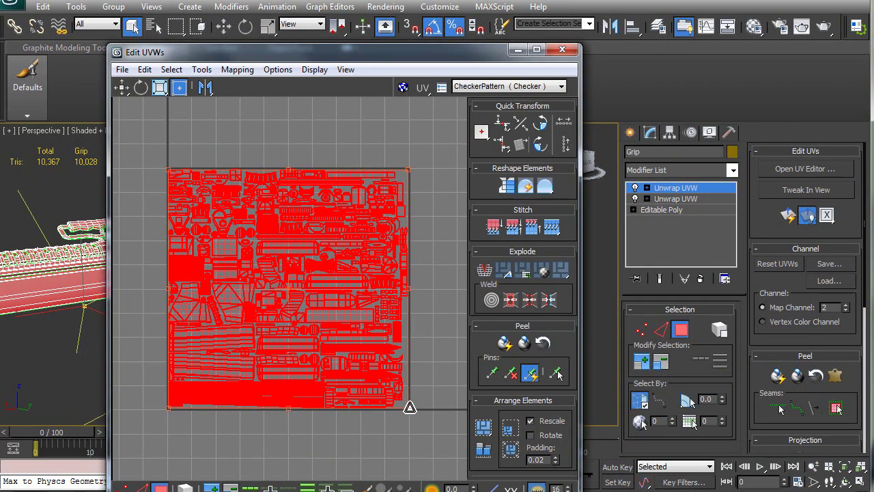
{"action": "left_click_drag", "start_coordinate": [409, 407], "coordinate": [283, 284]}
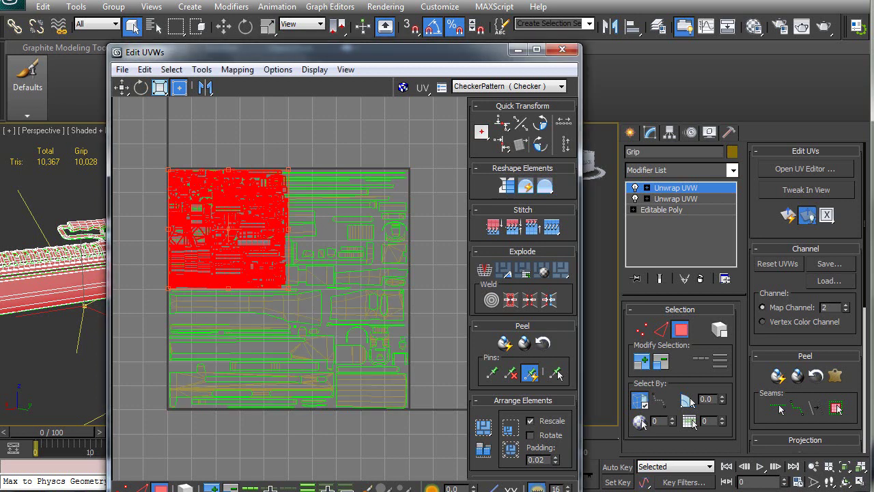
Filter the UVs to material ID 2, select all its shells, and scale them into the tile's upper-right quarter.
{"action": "left_click_drag", "start_coordinate": [399, 56], "coordinate": [469, 0]}
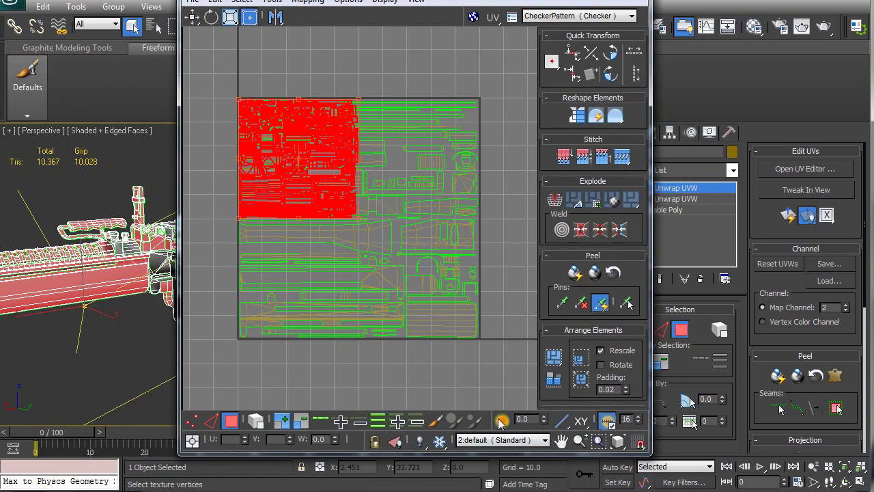
{"action": "left_click", "coordinate": [500, 440]}
{"action": "left_click", "coordinate": [471, 472]}
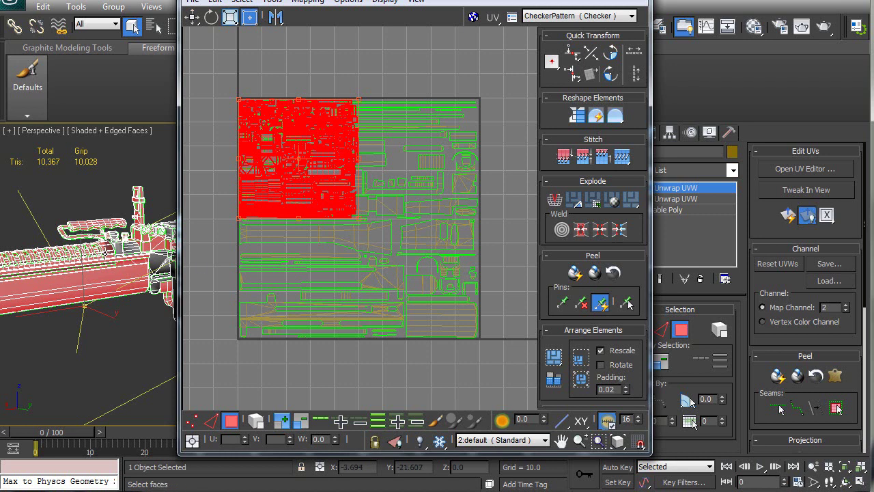
{"action": "left_click", "coordinate": [230, 182]}
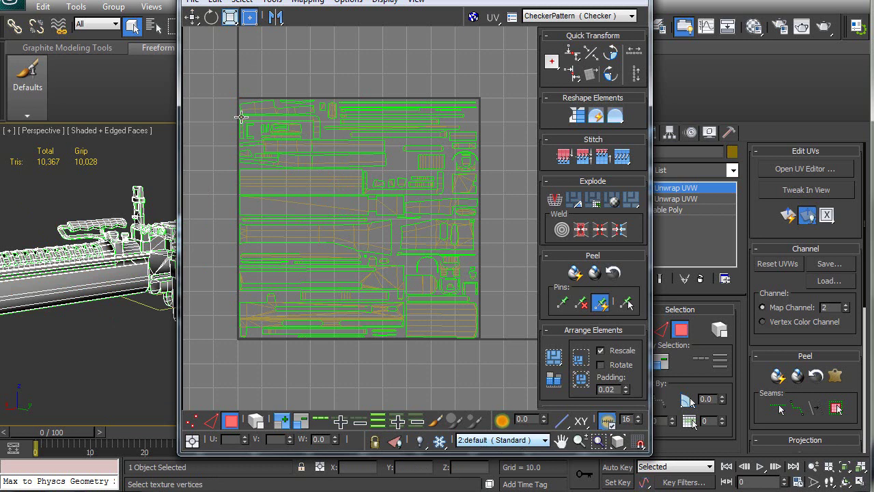
{"action": "left_click_drag", "start_coordinate": [508, 363], "coordinate": [505, 362]}
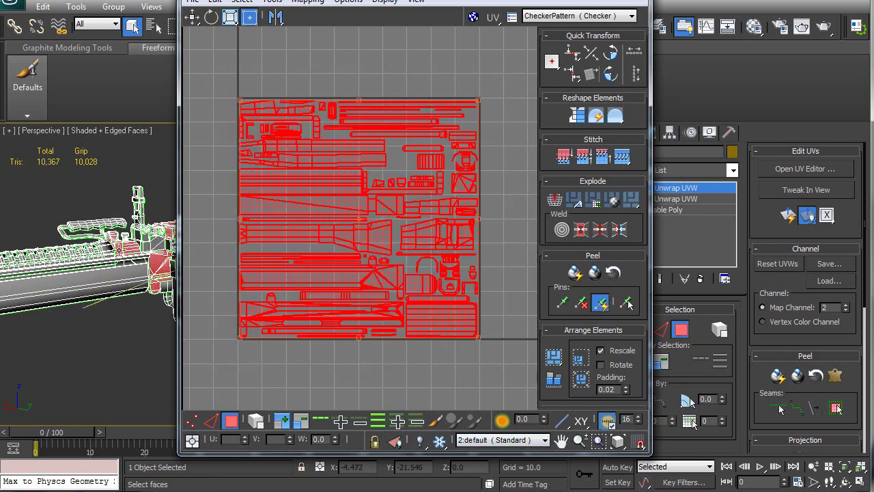
{"action": "left_click_drag", "start_coordinate": [236, 335], "coordinate": [366, 212]}
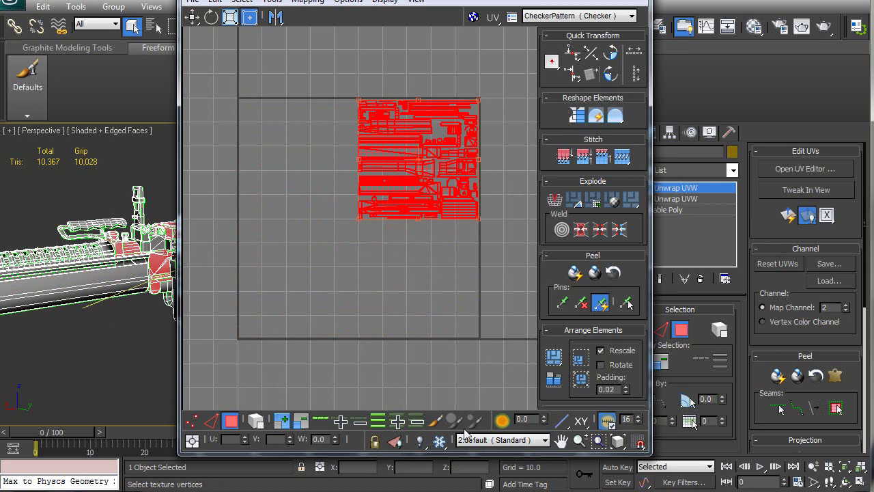
Filter the UVs to material ID 3, select all its shells, and scale them into the tile's lower-right quarter.
{"action": "left_click", "coordinate": [505, 440]}
{"action": "left_click", "coordinate": [477, 470]}
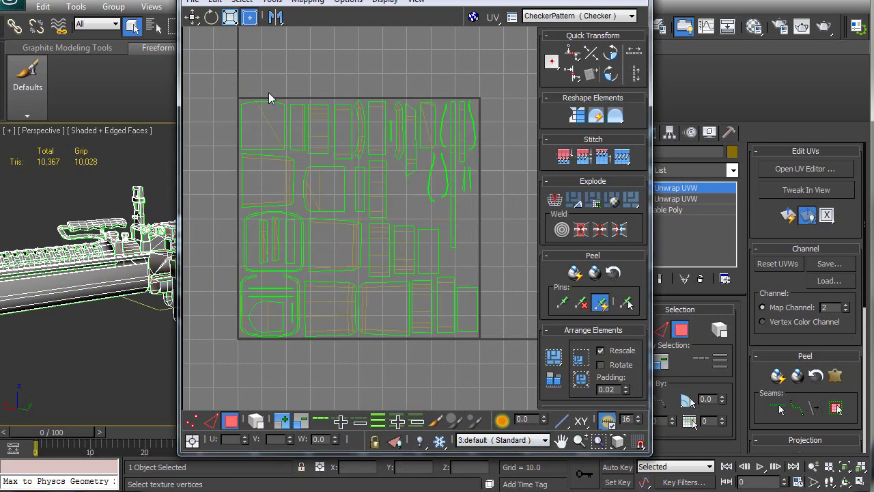
{"action": "left_click_drag", "start_coordinate": [503, 350], "coordinate": [363, 230]}
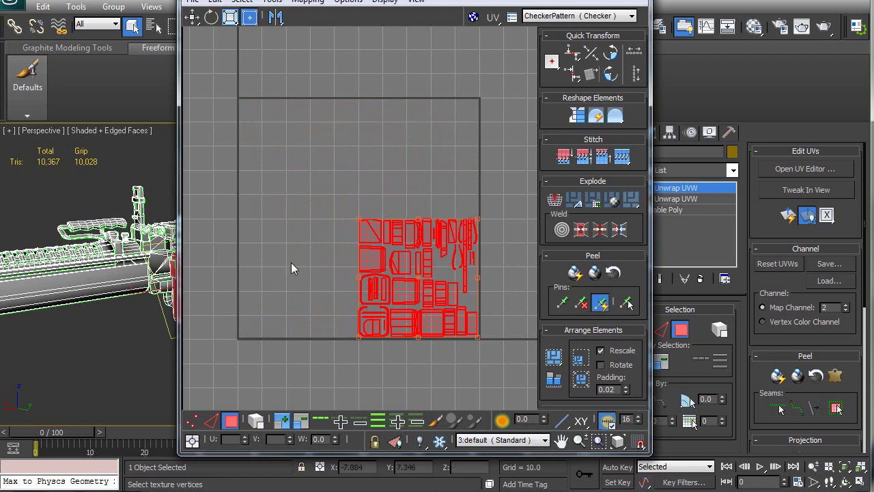
Filter the UVs to material ID 4, select all its shells, and scale them into the tile's lower-left quarter.
{"action": "left_click", "coordinate": [497, 441]}
{"action": "left_click", "coordinate": [499, 469]}
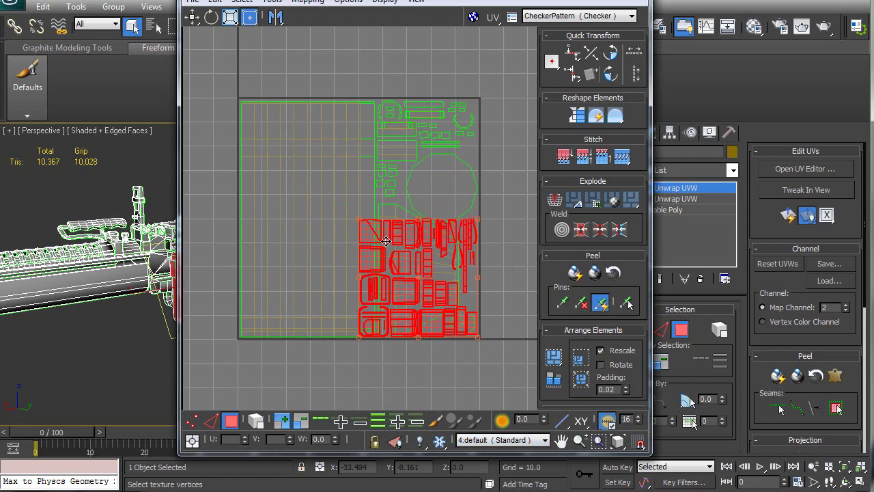
{"action": "left_click", "coordinate": [201, 104]}
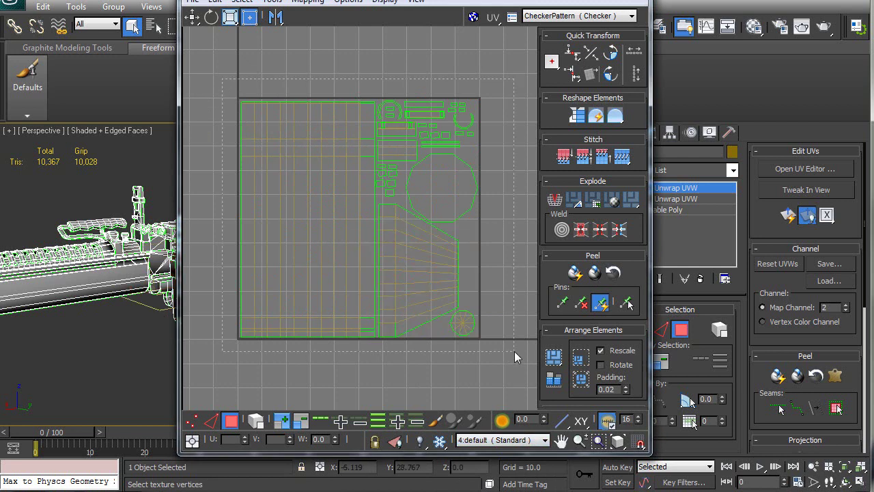
{"action": "key", "text": "ctrl+a"}
{"action": "left_click_drag", "start_coordinate": [476, 101], "coordinate": [349, 225]}
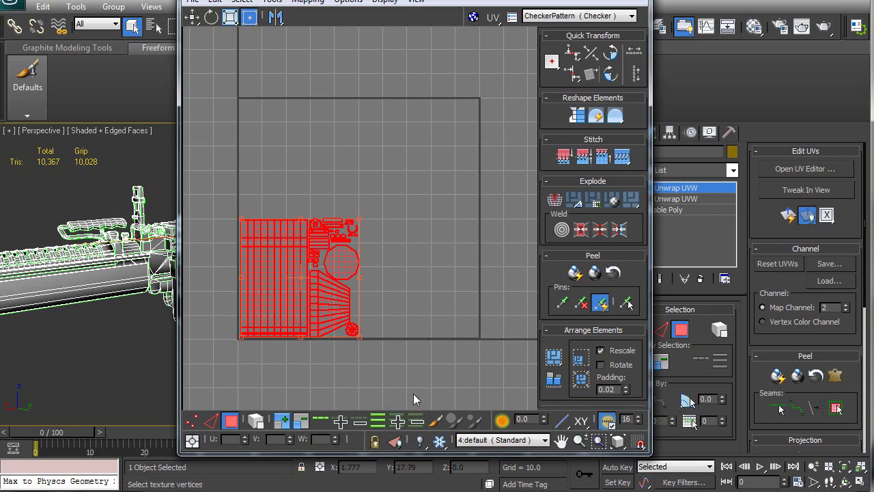
Show the UVs of all material IDs together and clear the shell selection.
{"action": "left_click", "coordinate": [496, 441]}
{"action": "left_click", "coordinate": [482, 451]}
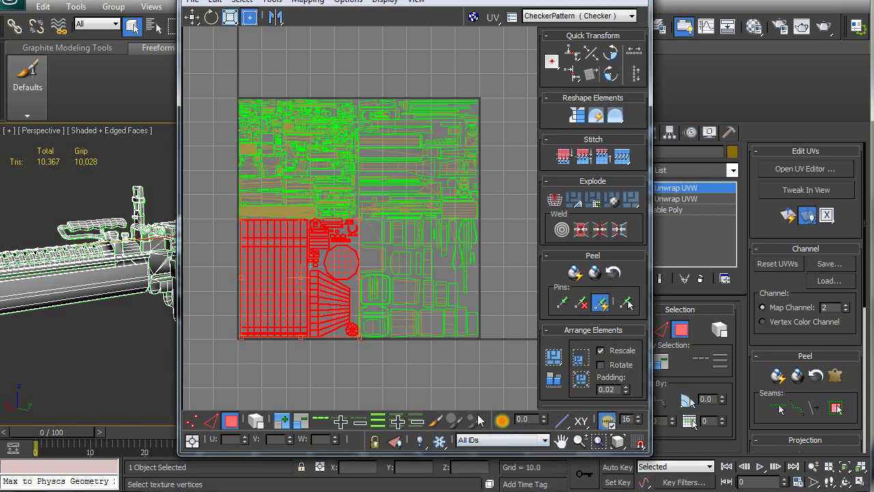
{"action": "left_click", "coordinate": [491, 256]}
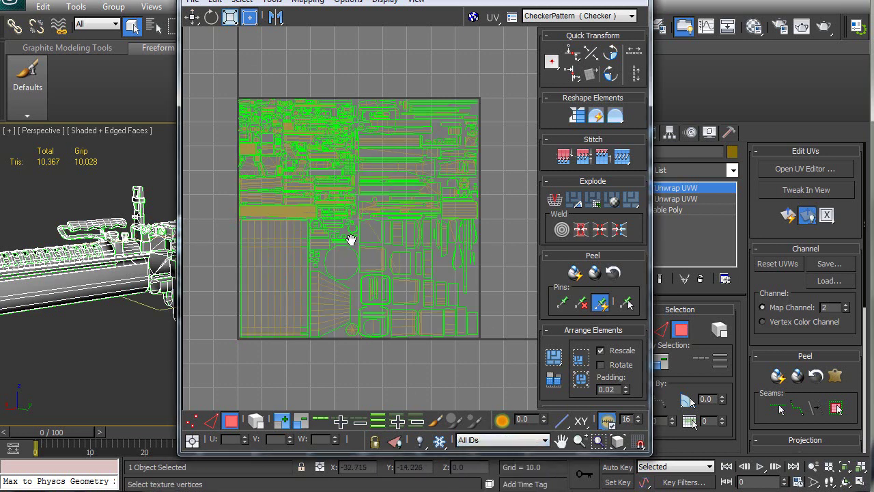
Examine up close the spacing between the shells along the borders where the tile's four quarters meet.
{"action": "scroll", "coordinate": [352, 242], "scroll_direction": "up", "scroll_amount": 4}
{"action": "middle_click_drag", "start_coordinate": [308, 209], "coordinate": [381, 221]}
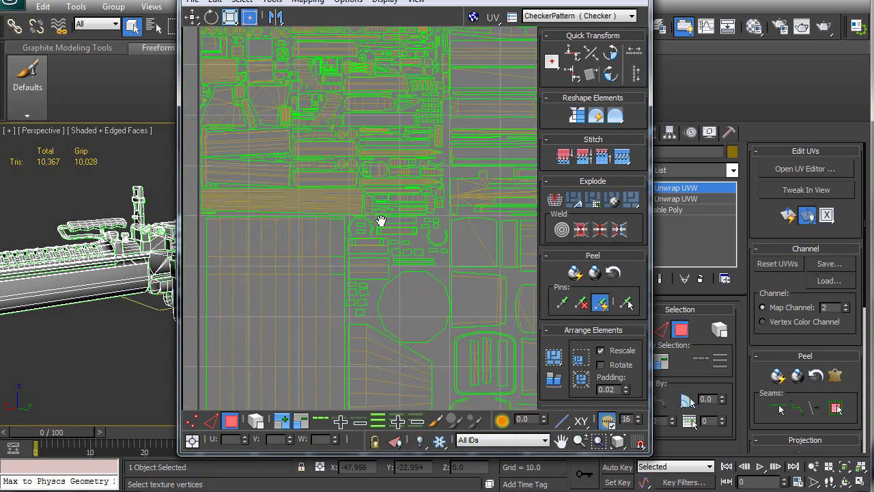
{"action": "scroll", "coordinate": [390, 268], "scroll_direction": "up", "scroll_amount": 6}
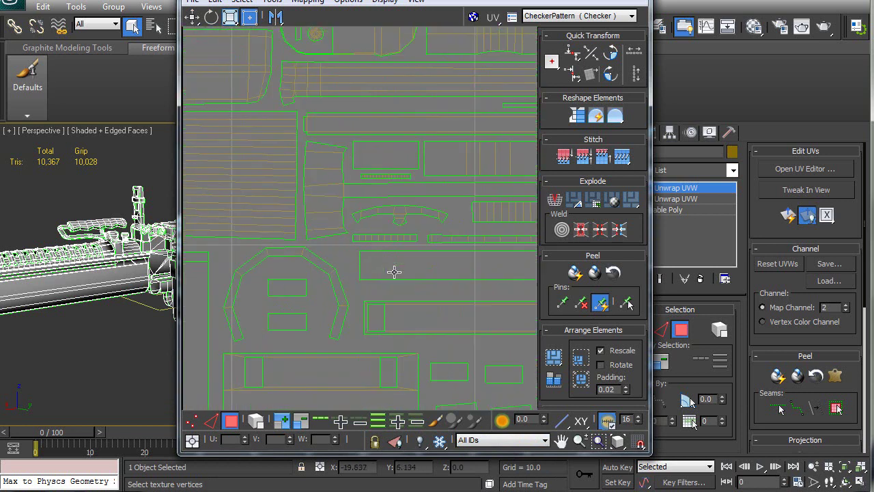
{"action": "middle_click_drag", "start_coordinate": [363, 275], "coordinate": [247, 315]}
{"action": "scroll", "coordinate": [372, 310], "scroll_direction": "up", "scroll_amount": 2}
{"action": "scroll", "coordinate": [259, 303], "scroll_direction": "up", "scroll_amount": 2}
{"action": "middle_click_drag", "start_coordinate": [441, 273], "coordinate": [231, 276]}
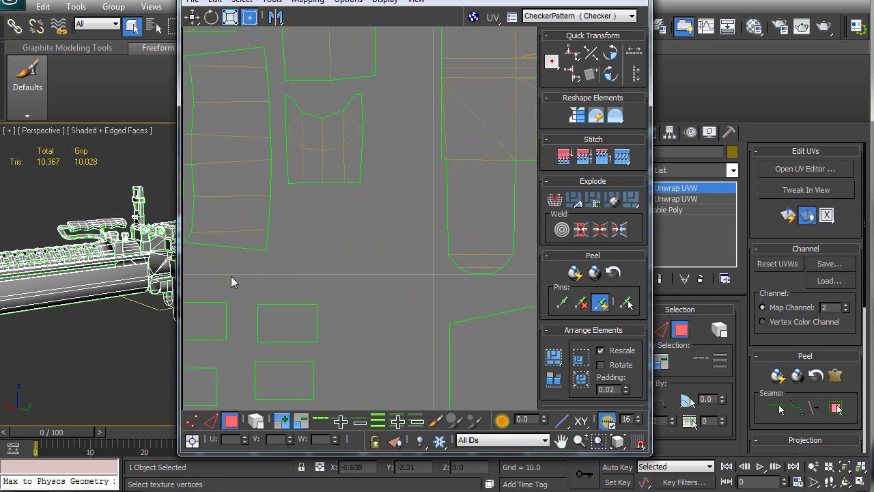
{"action": "middle_click_drag", "start_coordinate": [423, 271], "coordinate": [303, 265]}
{"action": "scroll", "coordinate": [362, 268], "scroll_direction": "up", "scroll_amount": 8}
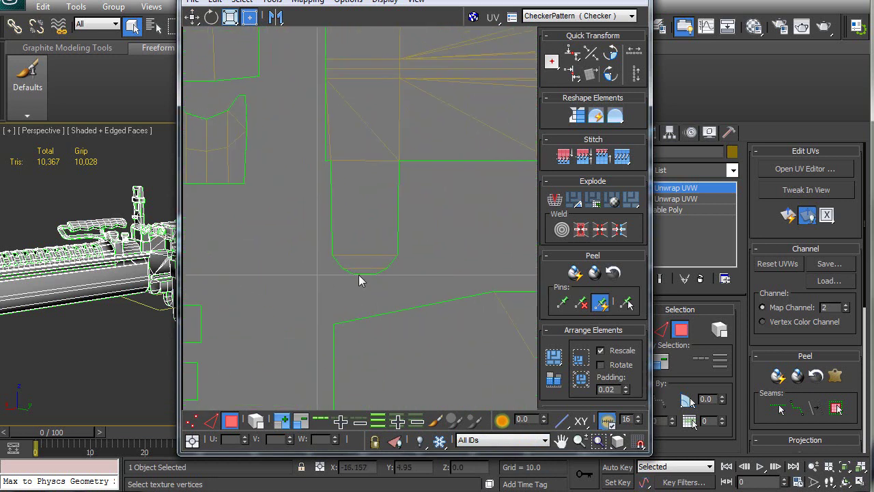
{"action": "scroll", "coordinate": [360, 274], "scroll_direction": "down", "scroll_amount": 12}
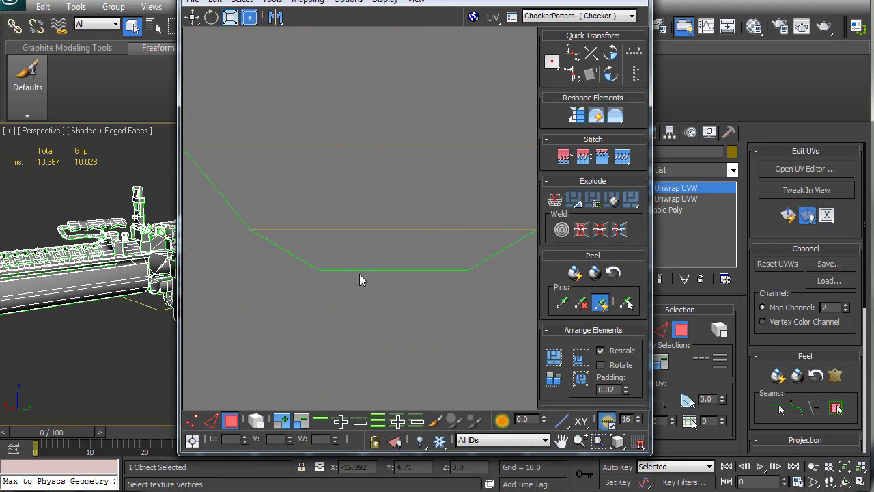
{"action": "scroll", "coordinate": [359, 274], "scroll_direction": "down", "scroll_amount": 3}
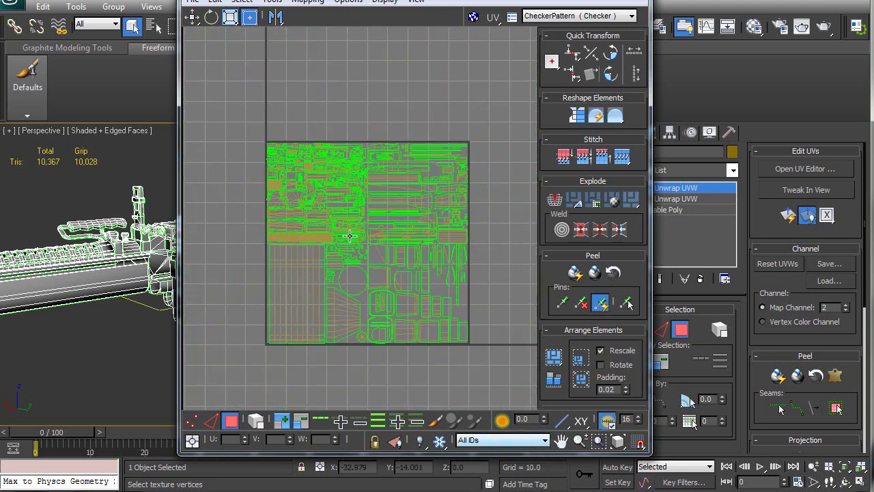
Filter back to material ID 1, select all its shells, and shrink them slightly about their centre to leave a margin.
{"action": "left_click", "coordinate": [536, 440]}
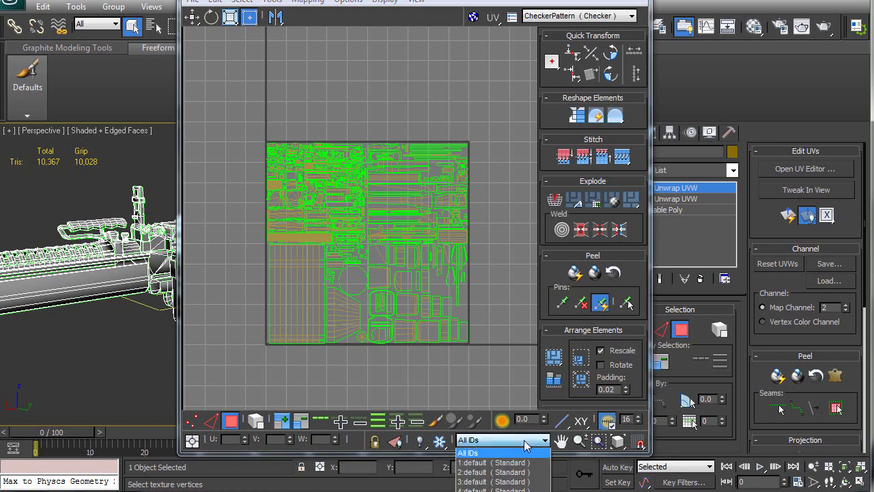
{"action": "left_click", "coordinate": [480, 462]}
{"action": "left_click_drag", "start_coordinate": [244, 120], "coordinate": [396, 271]}
{"action": "left_click_drag", "start_coordinate": [451, 2], "coordinate": [284, 10]}
{"action": "left_click_drag", "start_coordinate": [348, 0], "coordinate": [506, 77]}
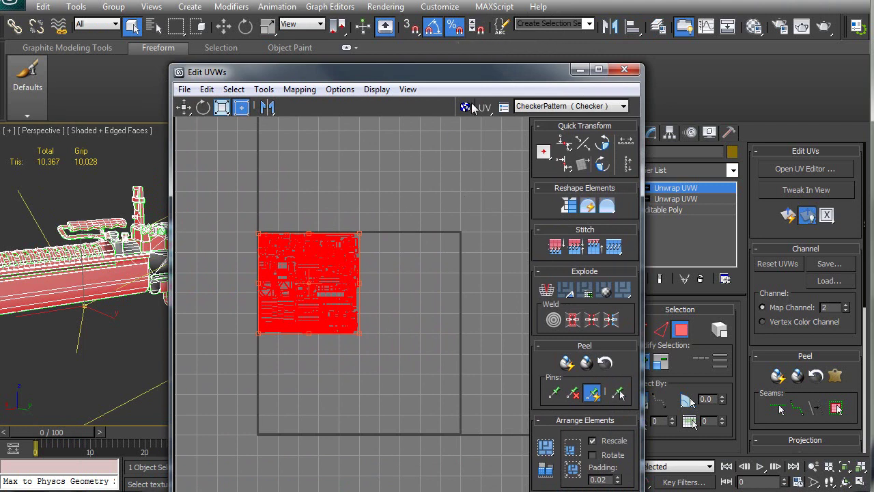
{"action": "left_click_drag", "start_coordinate": [473, 81], "coordinate": [630, 11]}
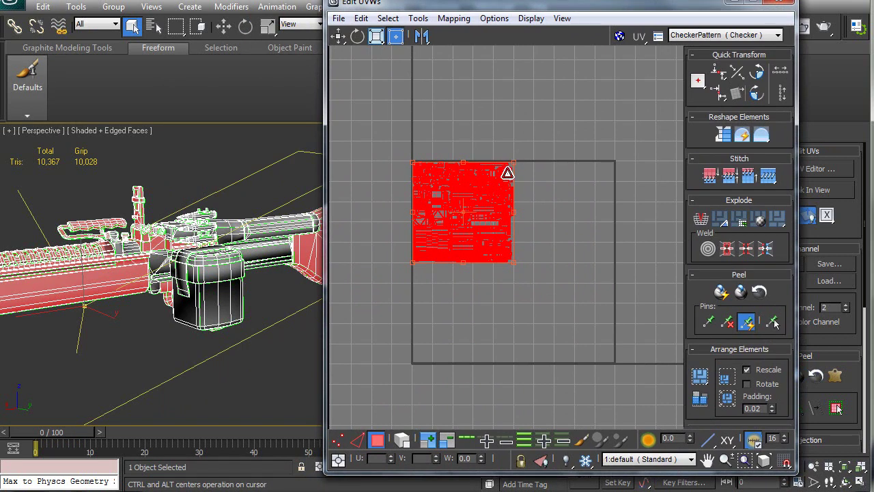
{"action": "left_click_drag", "start_coordinate": [507, 172], "coordinate": [502, 178]}
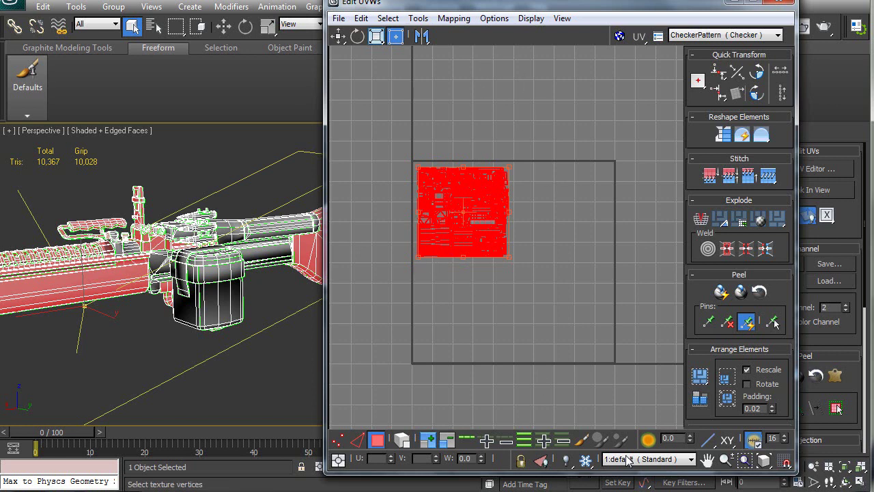
Filter to material ID 2, shrink all its shells slightly about their centre within the upper-right quarter, and deselect them.
{"action": "left_click", "coordinate": [648, 459]}
{"action": "left_click", "coordinate": [645, 479]}
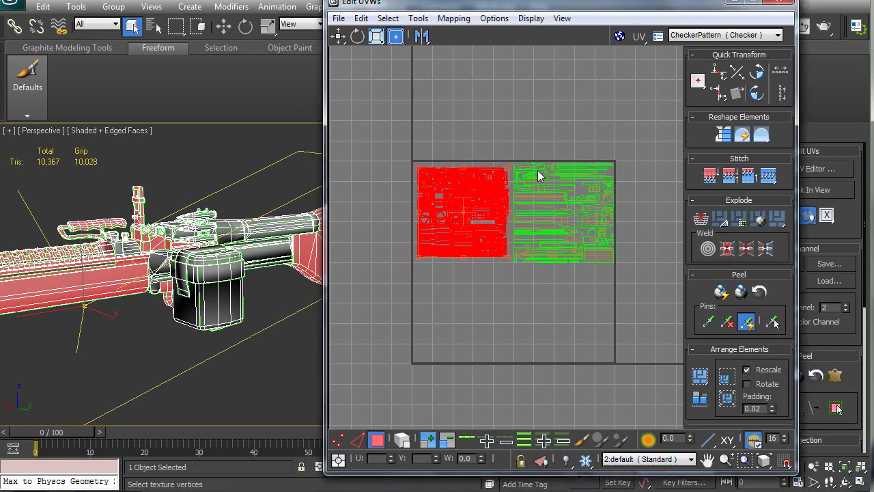
{"action": "left_click_drag", "start_coordinate": [643, 138], "coordinate": [489, 296]}
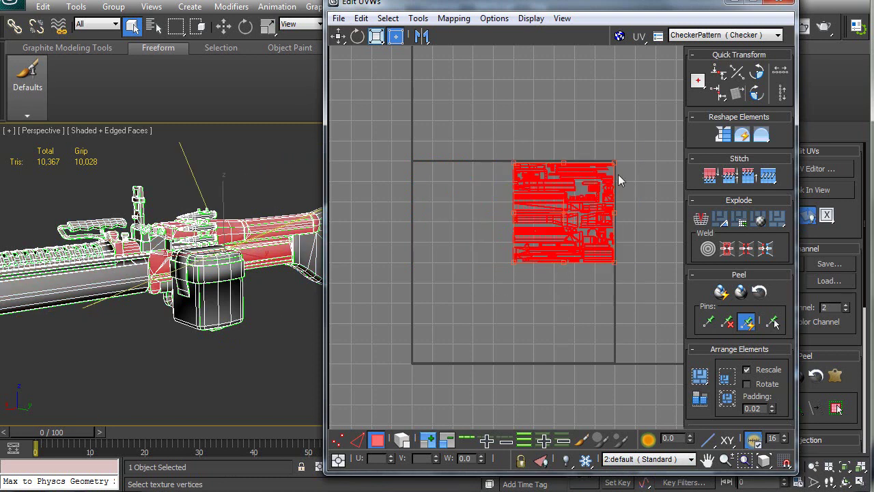
{"action": "left_click_drag", "start_coordinate": [612, 165], "coordinate": [607, 170]}
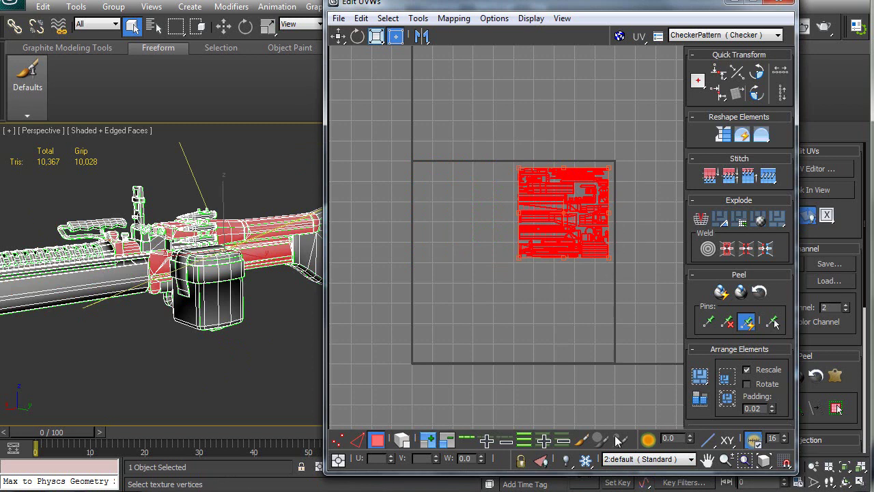
{"action": "left_click", "coordinate": [560, 200]}
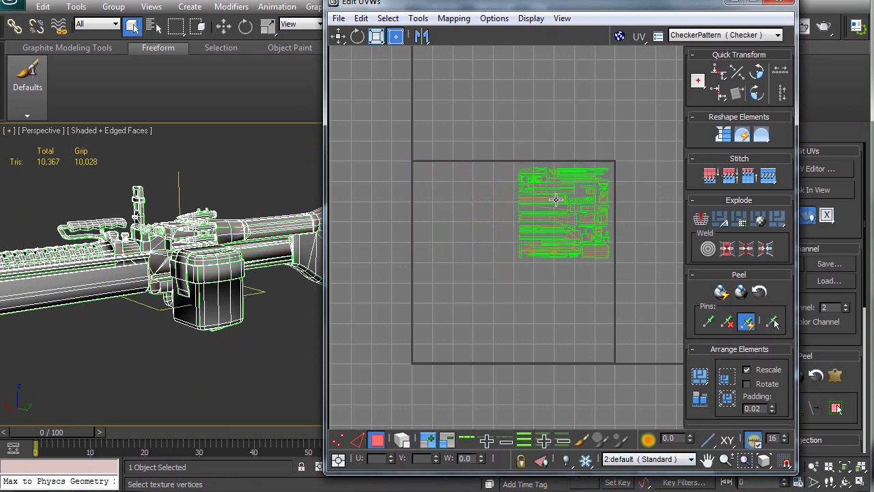
Display only material ID 3 in the UV editor and scale its UV shells down slightly about their center within the lower-right quadrant.
{"action": "left_click", "coordinate": [635, 459]}
{"action": "left_click", "coordinate": [638, 487]}
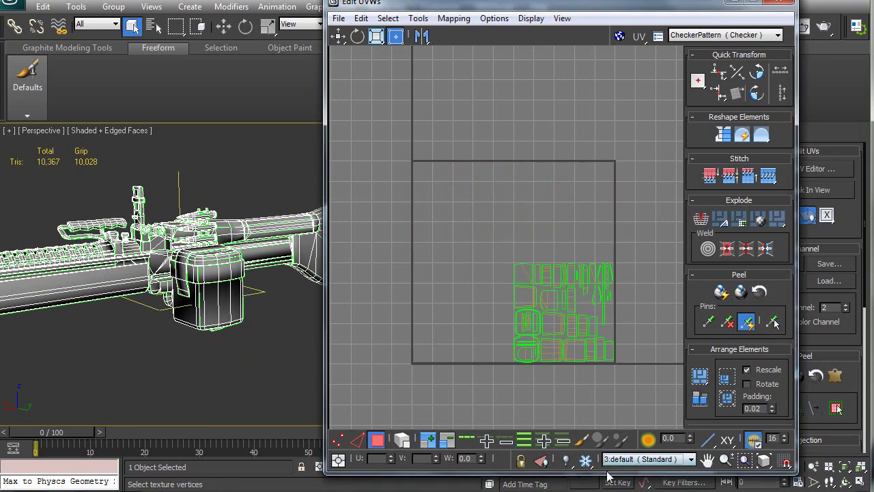
{"action": "left_click_drag", "start_coordinate": [643, 383], "coordinate": [645, 381]}
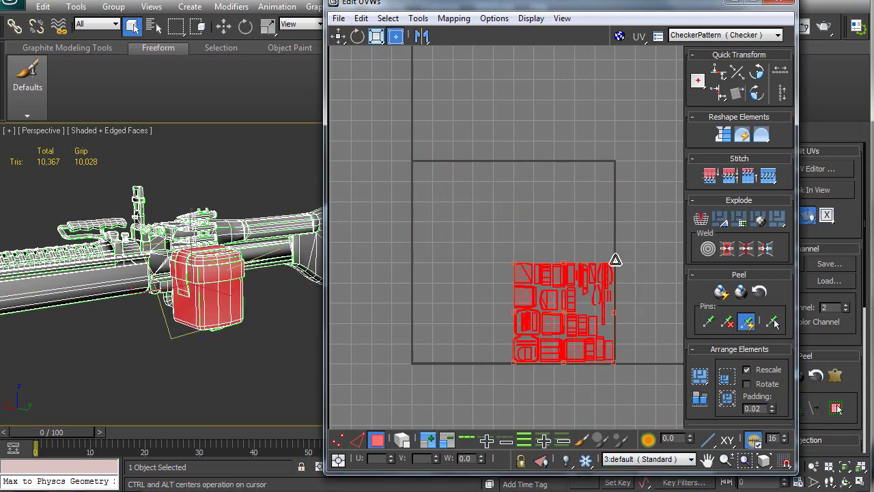
{"action": "left_click", "coordinate": [636, 280]}
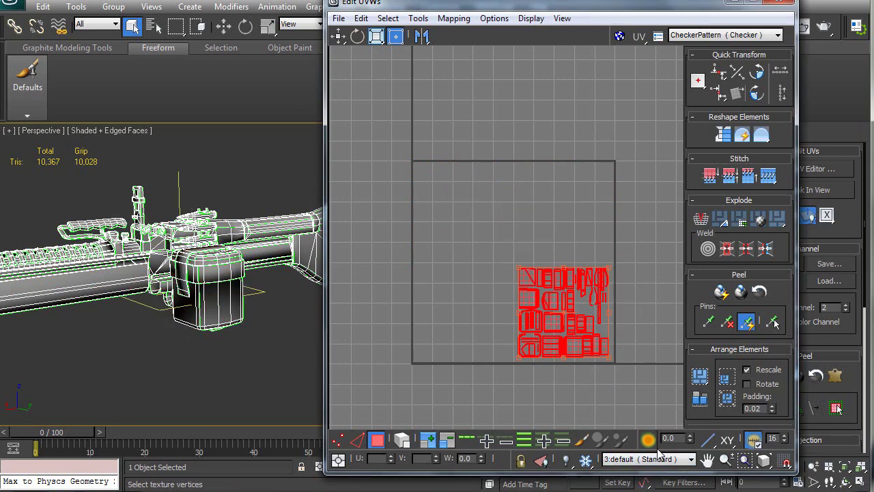
Display only material ID 4 and scale its UV shells down slightly about their center within the lower-left quadrant.
{"action": "left_click", "coordinate": [638, 459]}
{"action": "left_click", "coordinate": [634, 491]}
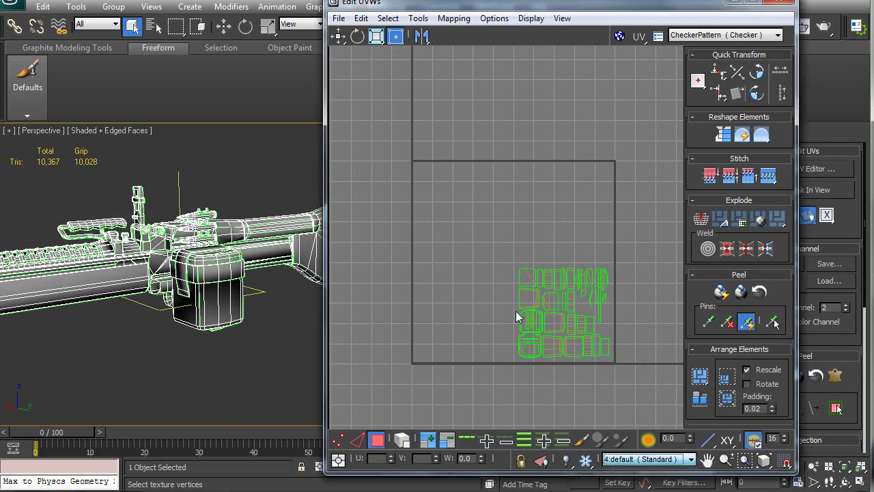
{"action": "left_click", "coordinate": [513, 282]}
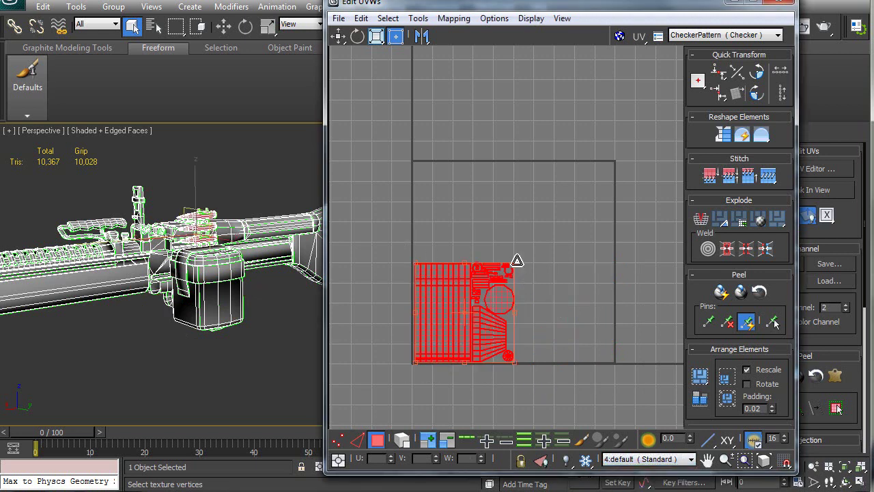
{"action": "left_click", "coordinate": [564, 256]}
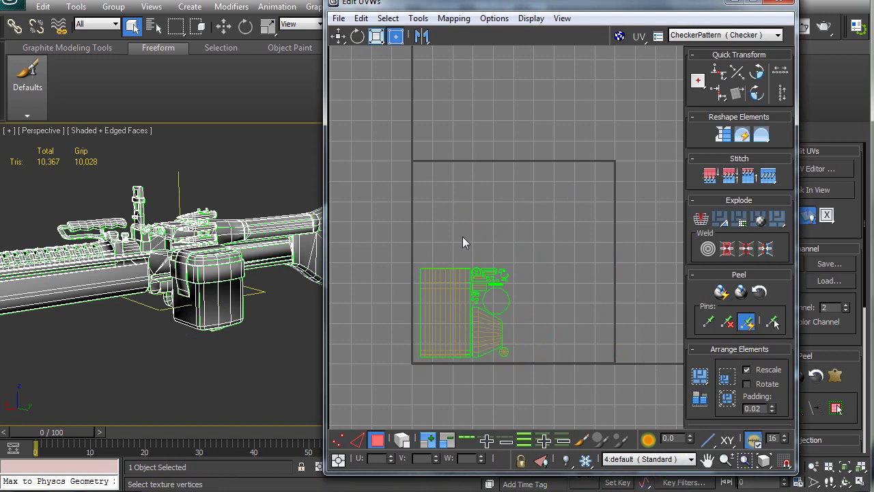
{"action": "scroll", "coordinate": [461, 282], "scroll_direction": "up", "scroll_amount": 3}
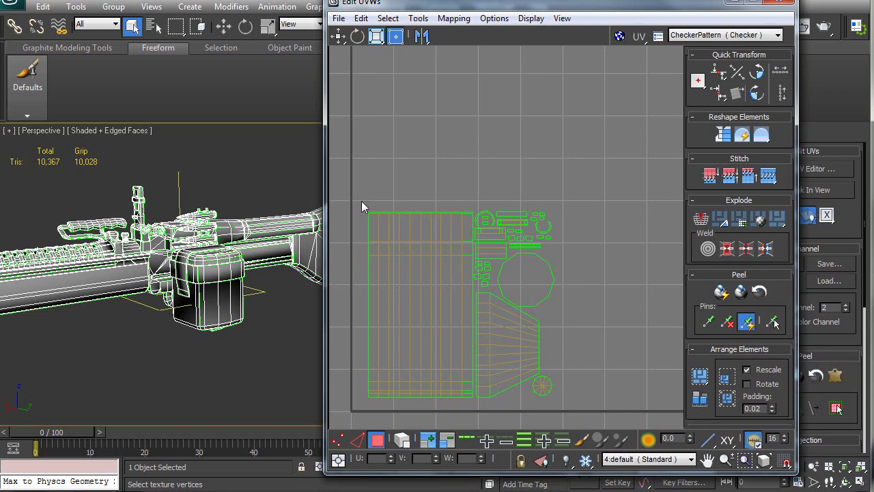
{"action": "scroll", "coordinate": [410, 256], "scroll_direction": "down", "scroll_amount": 2}
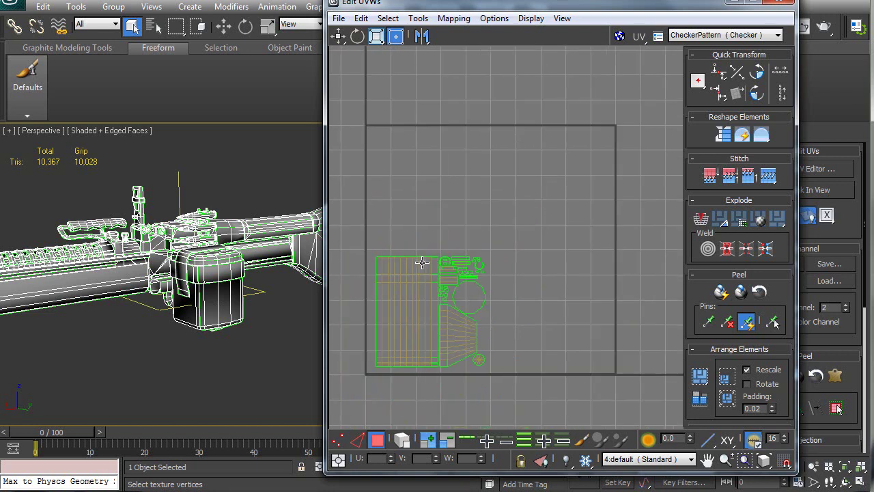
{"action": "middle_click_drag", "start_coordinate": [447, 271], "coordinate": [428, 252]}
{"action": "key", "text": "3"}
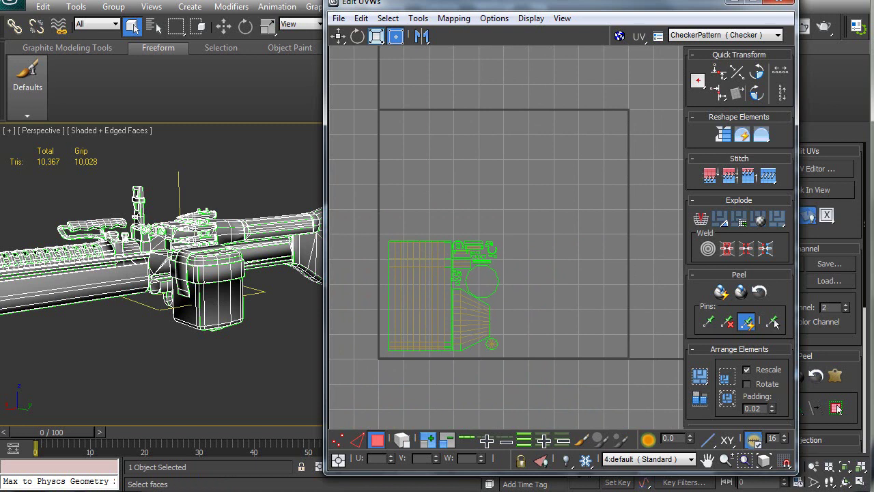
{"action": "left_click_drag", "start_coordinate": [592, 9], "coordinate": [536, 14]}
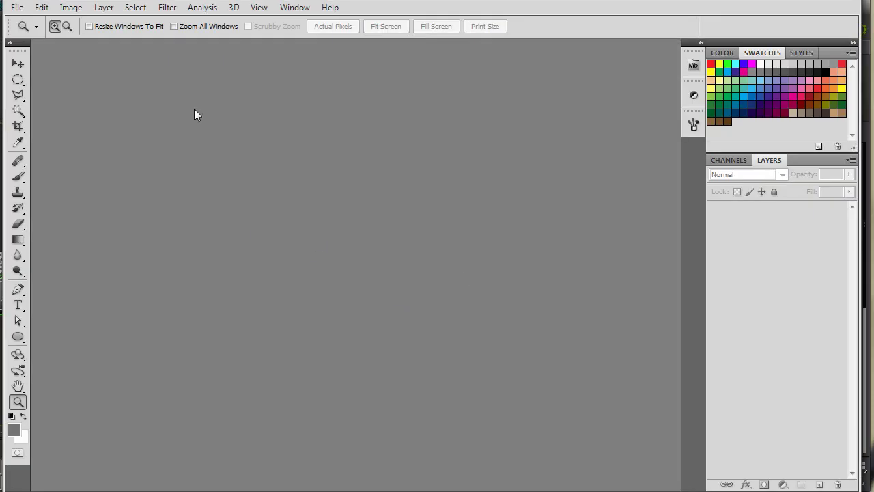
Create a new transparent document in Photoshop, 2 pixels wide and 2 pixels high.
{"action": "left_click", "coordinate": [17, 7]}
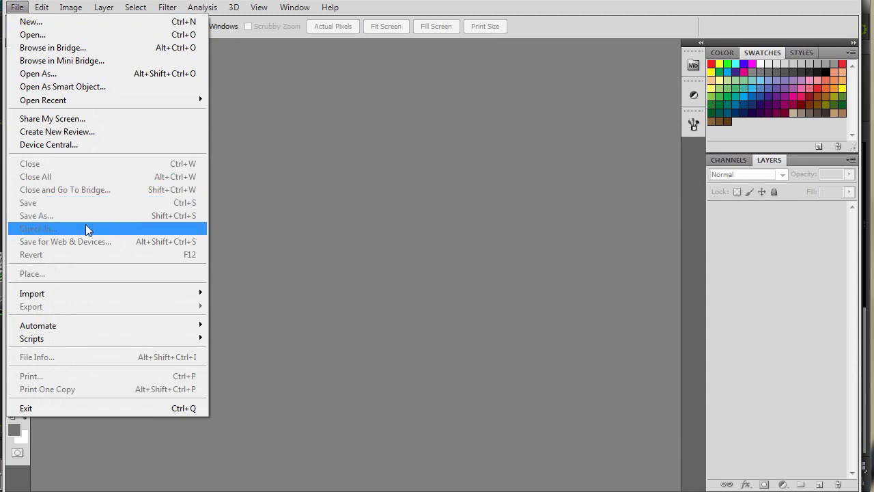
{"action": "left_click", "coordinate": [50, 22]}
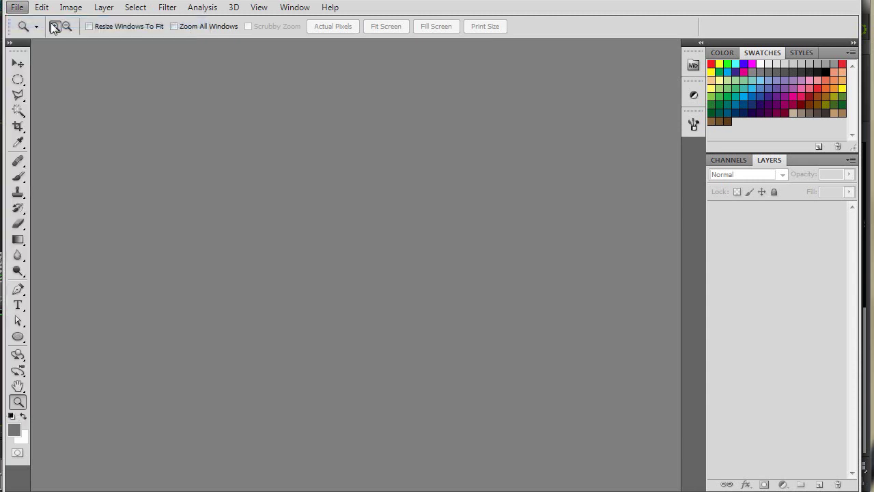
{"action": "left_click_drag", "start_coordinate": [478, 195], "coordinate": [362, 192]}
{"action": "type", "text": "2"}
{"action": "key", "text": "Tab"}
{"action": "key", "text": "Tab"}
{"action": "type", "text": "2"}
{"action": "key", "text": "Tab"}
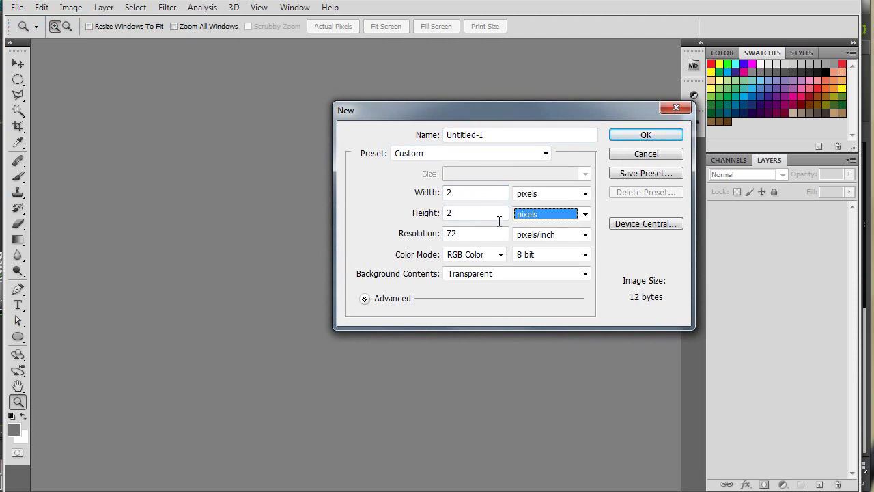
{"action": "left_click", "coordinate": [646, 136]}
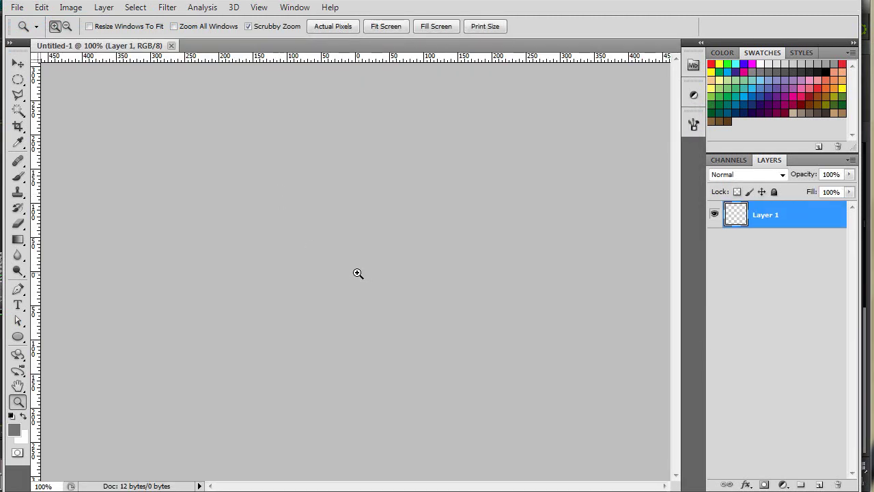
Set the grid preferences to a gridline every 1 pixel and display the grid over the canvas.
{"action": "left_click_drag", "start_coordinate": [351, 282], "coordinate": [435, 164]}
{"action": "left_click_drag", "start_coordinate": [362, 273], "coordinate": [480, 148]}
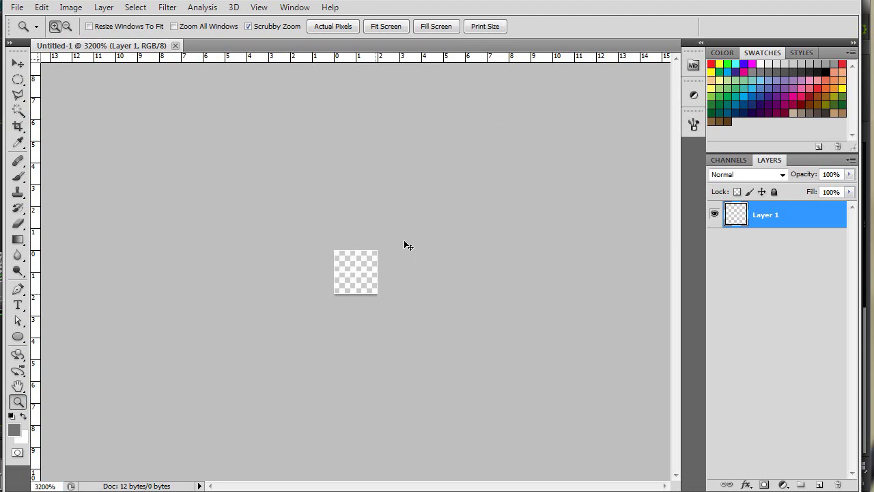
{"action": "key", "text": "i"}
{"action": "key", "text": "ctrl+k"}
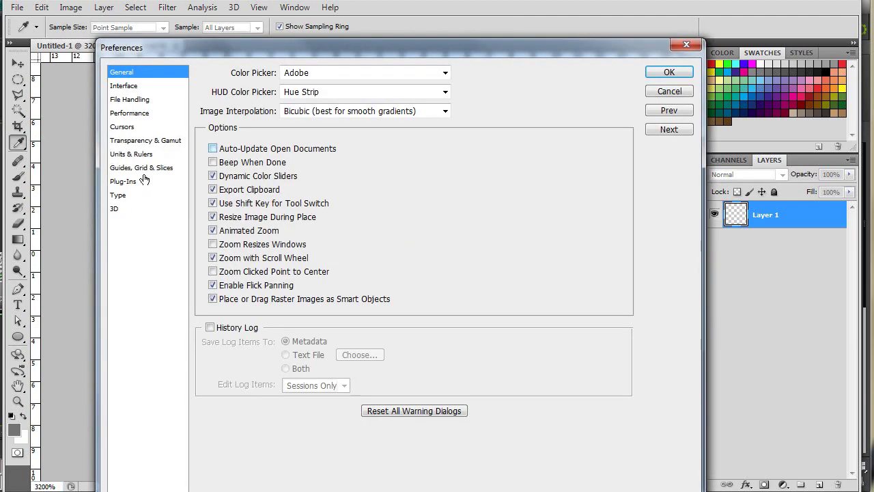
{"action": "left_click", "coordinate": [144, 170]}
{"action": "left_click_drag", "start_coordinate": [484, 212], "coordinate": [408, 214]}
{"action": "type", "text": "1"}
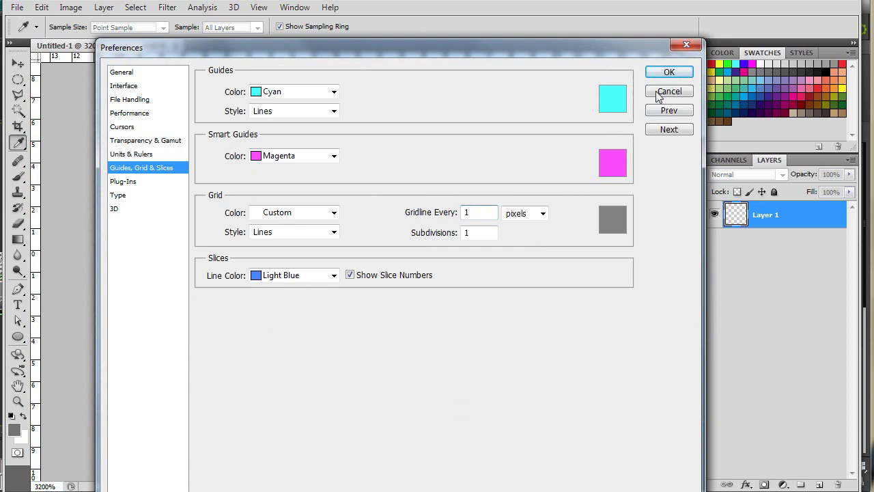
{"action": "left_click", "coordinate": [670, 72]}
{"action": "key", "text": "z"}
{"action": "key", "text": "ctrl+apostrophe"}
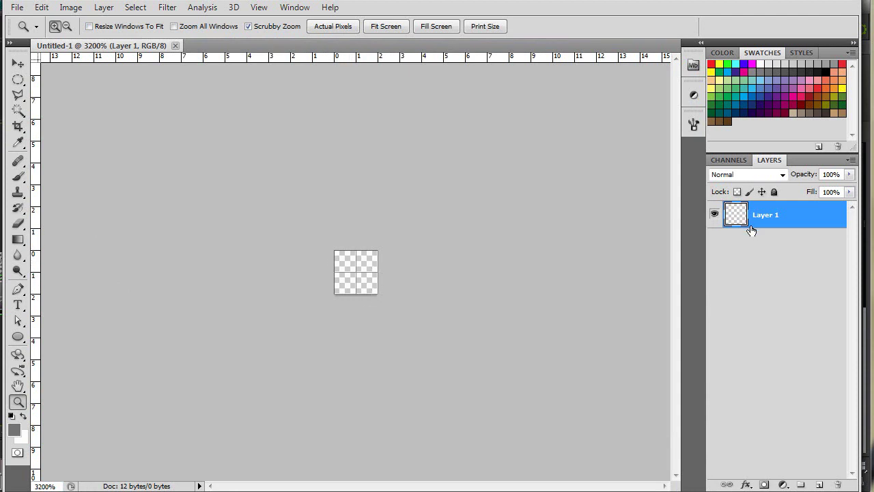
Reset the colors to default, fill the entire canvas with black, and clear the selection.
{"action": "left_click", "coordinate": [18, 79]}
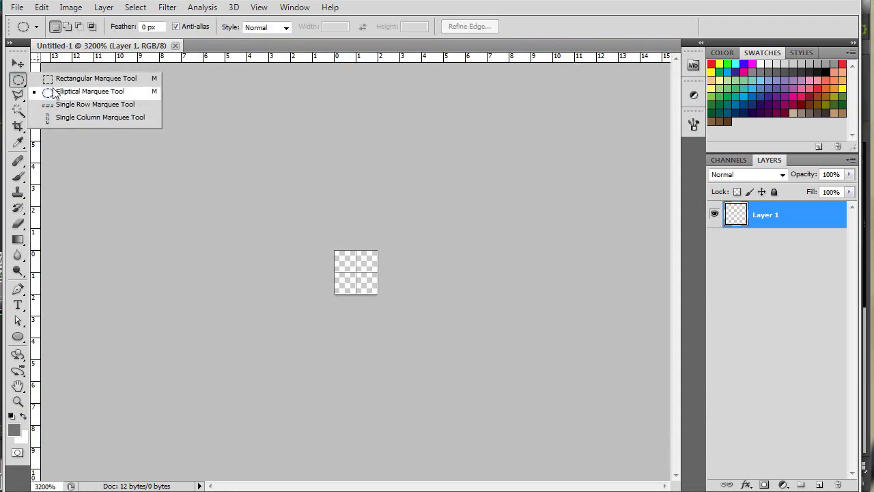
{"action": "left_click", "coordinate": [56, 79]}
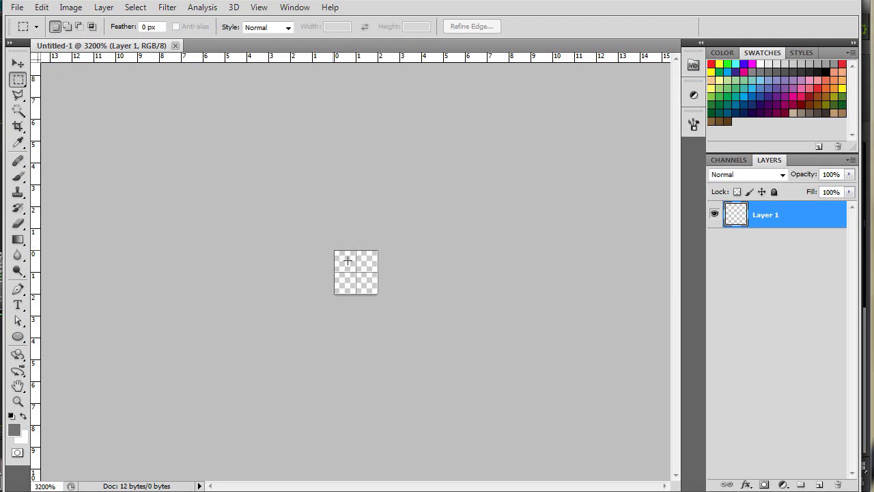
{"action": "key", "text": "ctrl+a"}
{"action": "key", "text": "d"}
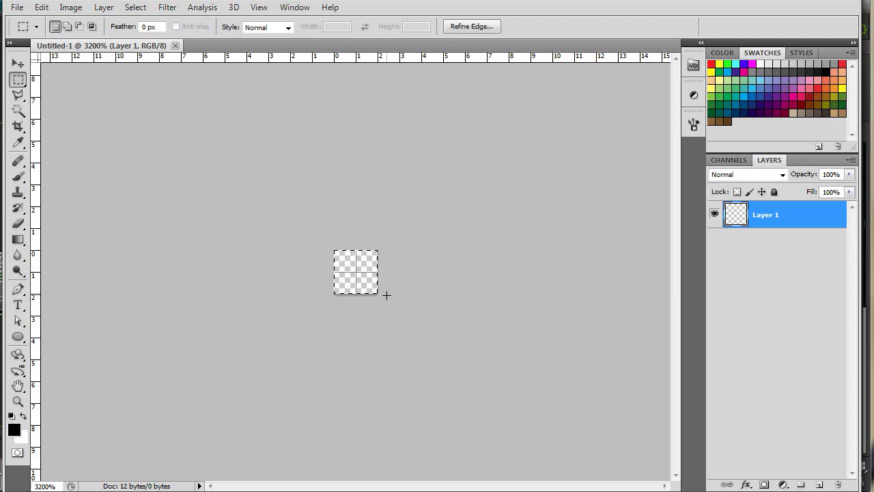
{"action": "key", "text": "alt+BackSpace"}
{"action": "key", "text": "ctrl+d"}
Examine the Red, Green and Blue channels individually, then return to the composite RGB view and the layer list.
{"action": "left_click", "coordinate": [730, 160]}
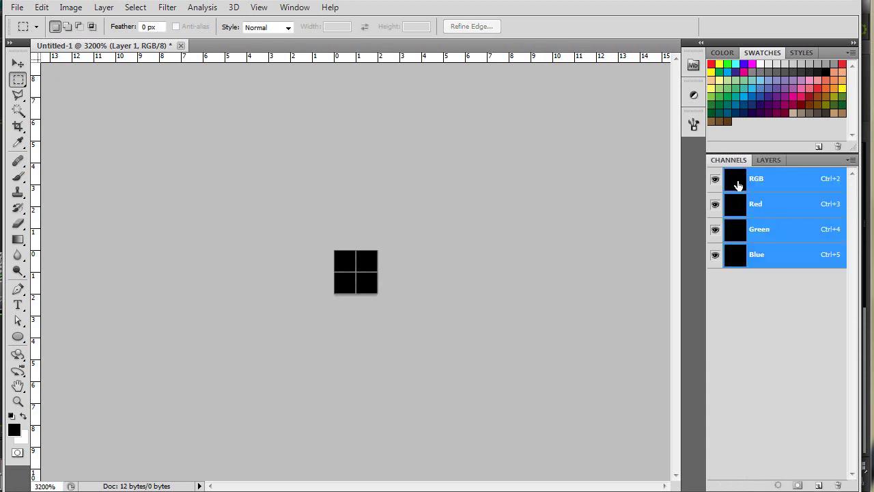
{"action": "left_click", "coordinate": [730, 206]}
{"action": "left_click", "coordinate": [732, 230]}
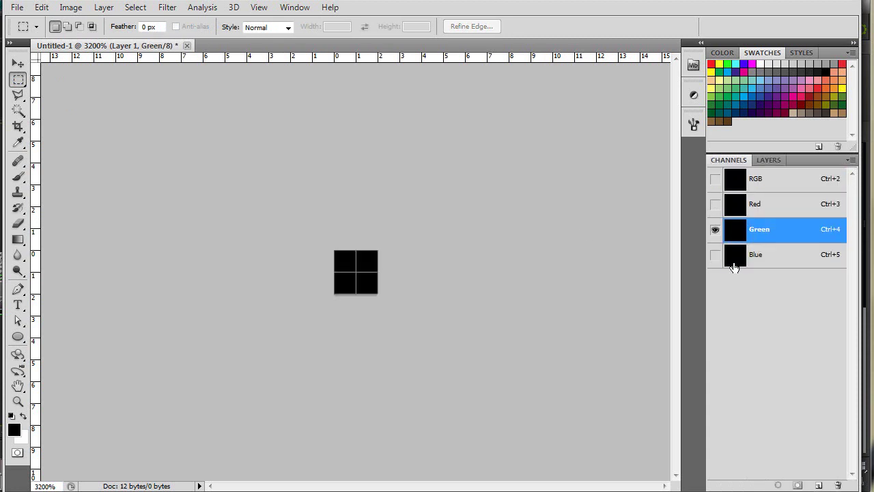
{"action": "left_click", "coordinate": [732, 258]}
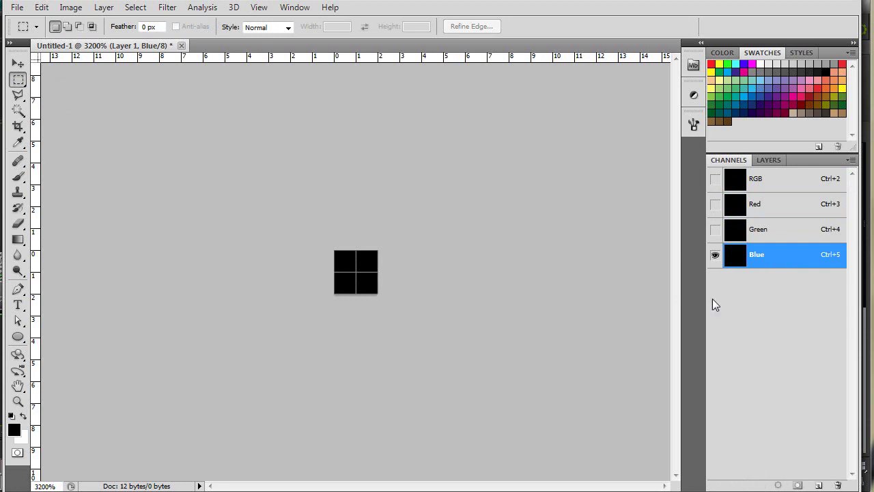
{"action": "left_click", "coordinate": [736, 183]}
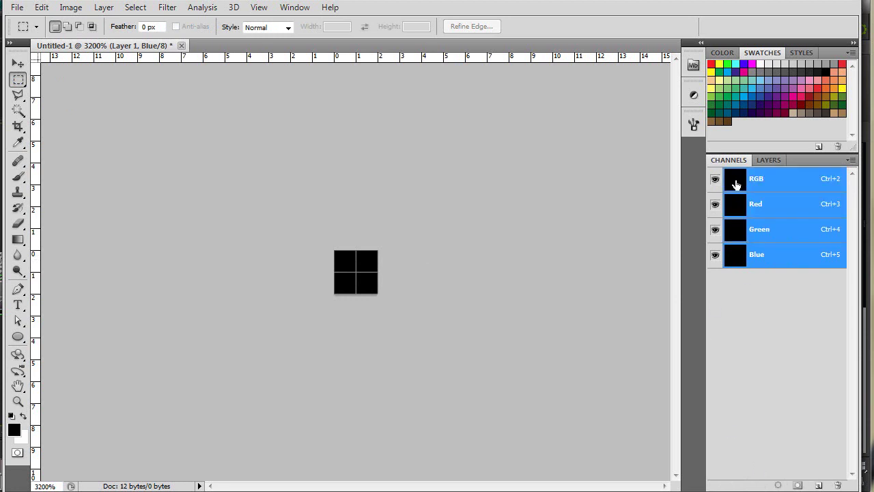
{"action": "left_click", "coordinate": [767, 162]}
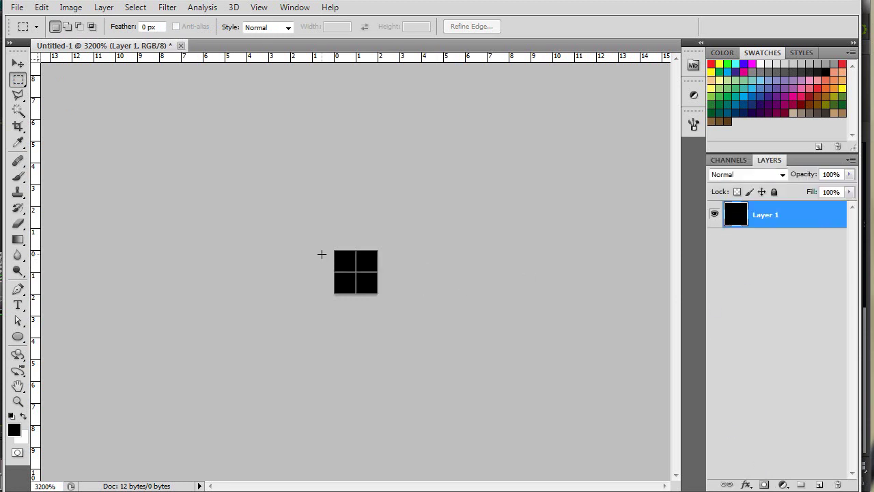
Select the canvas's upper-left pixel with the Rectangular Marquee and fill it with white in the Red channel.
{"action": "left_click_drag", "start_coordinate": [335, 251], "coordinate": [356, 272]}
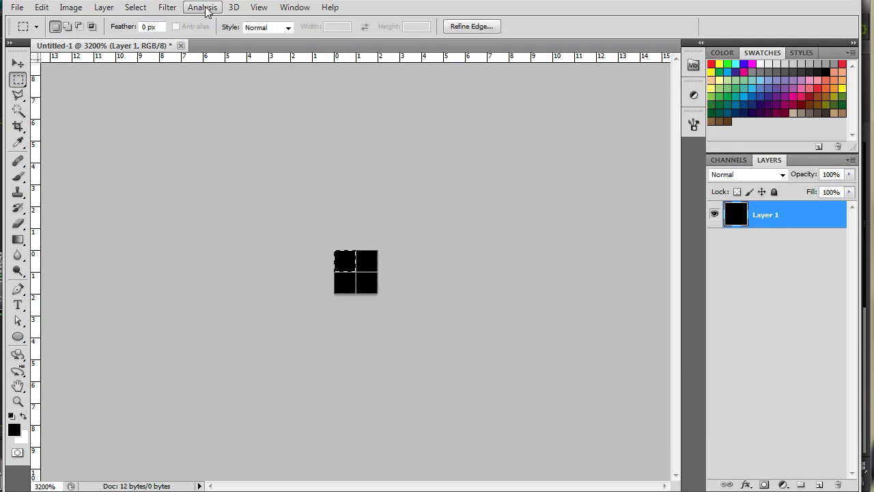
{"action": "left_click", "coordinate": [258, 8]}
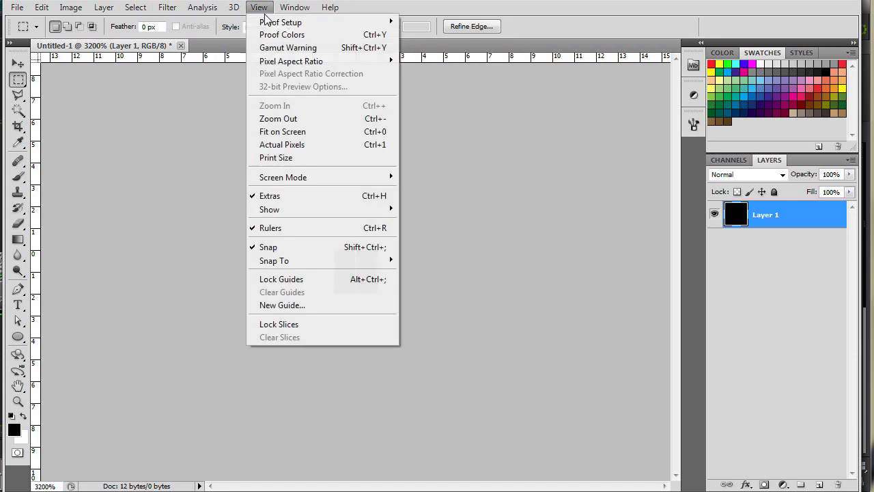
{"action": "mouse_move", "coordinate": [281, 259]}
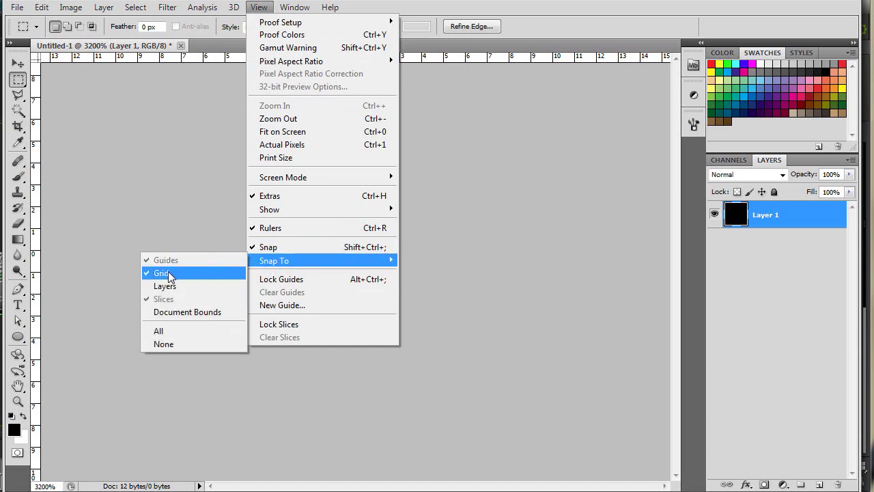
{"action": "left_click", "coordinate": [407, 207]}
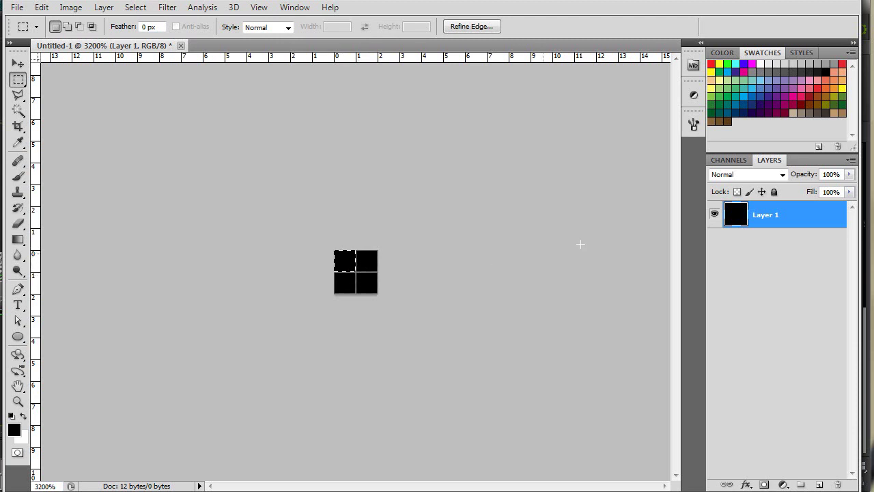
{"action": "left_click", "coordinate": [728, 160]}
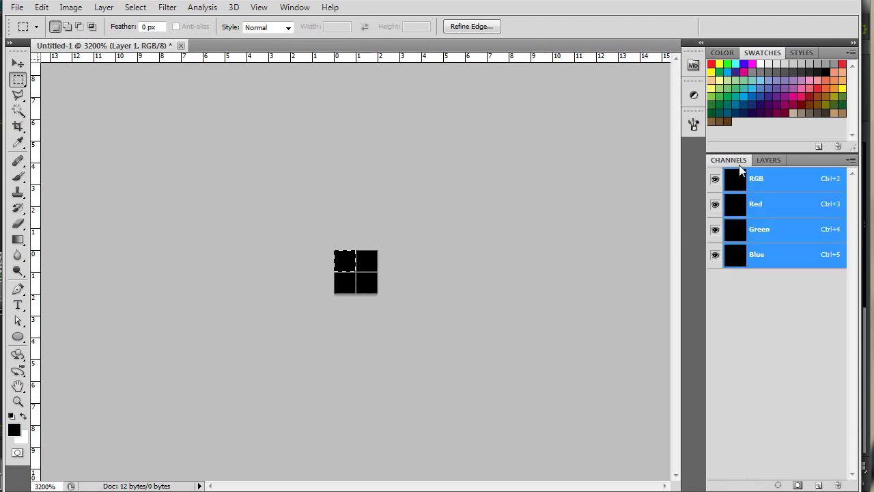
{"action": "left_click", "coordinate": [745, 208]}
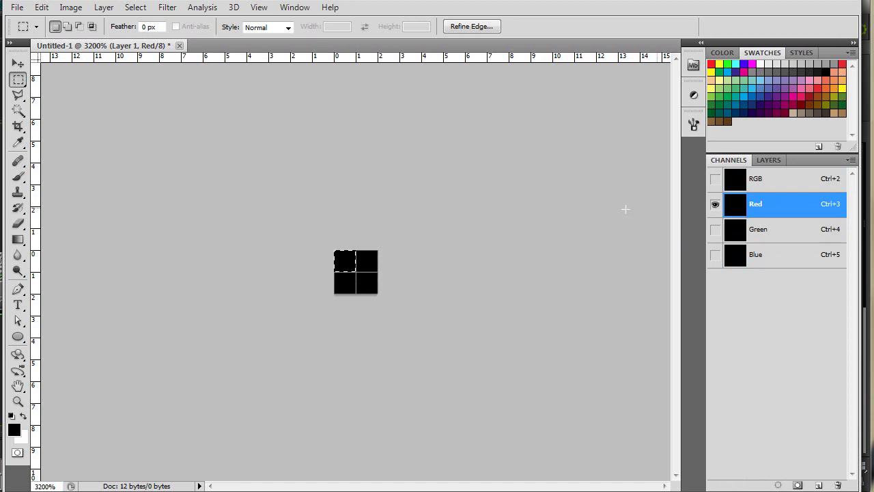
{"action": "key", "text": "ctrl+BackSpace"}
Fill the upper-right pixel with white in the Green channel and the lower-right pixel with white in the Blue channel.
{"action": "left_click", "coordinate": [737, 232]}
{"action": "key", "text": "ctrl+BackSpace"}
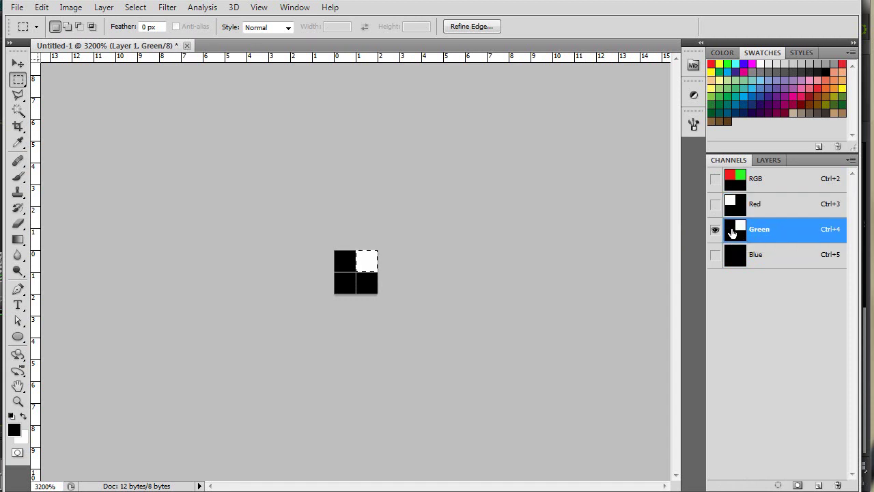
{"action": "left_click", "coordinate": [738, 256]}
{"action": "left_click_drag", "start_coordinate": [371, 256], "coordinate": [372, 285]}
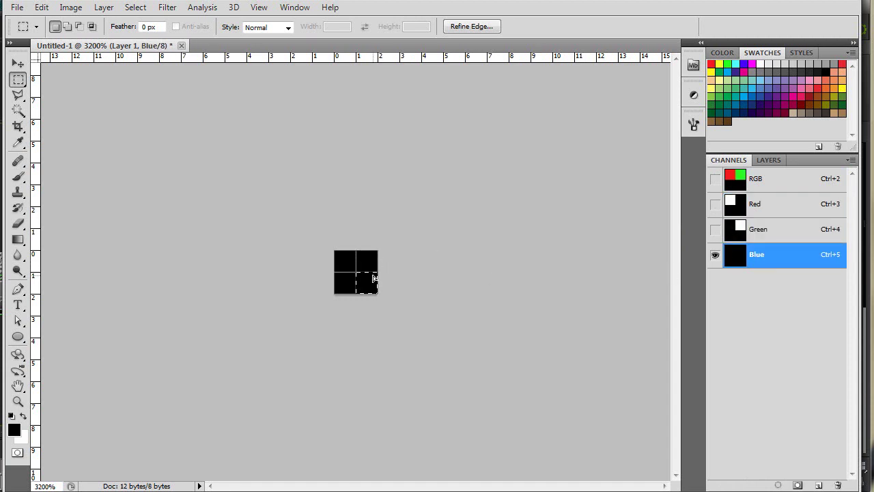
{"action": "key", "text": "ctrl+BackSpace"}
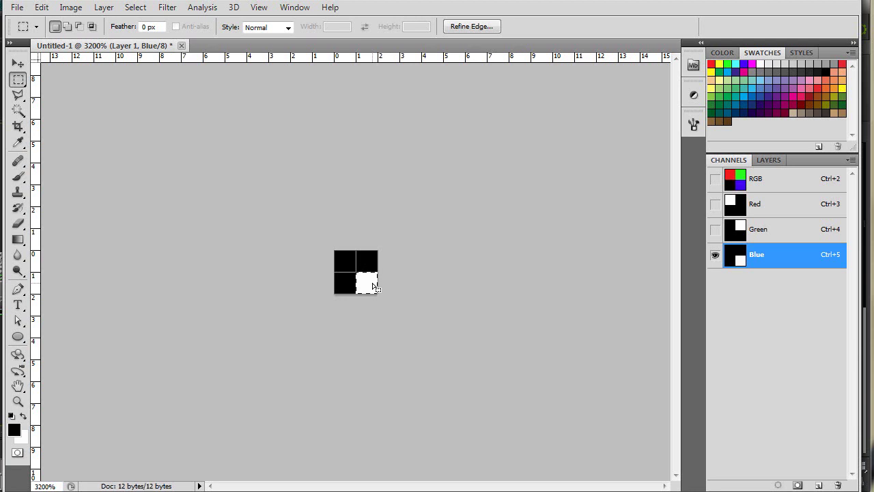
Select the canvas's lower-left pixel, save that selection as an alpha channel, and clear the selection.
{"action": "left_click_drag", "start_coordinate": [372, 286], "coordinate": [357, 286]}
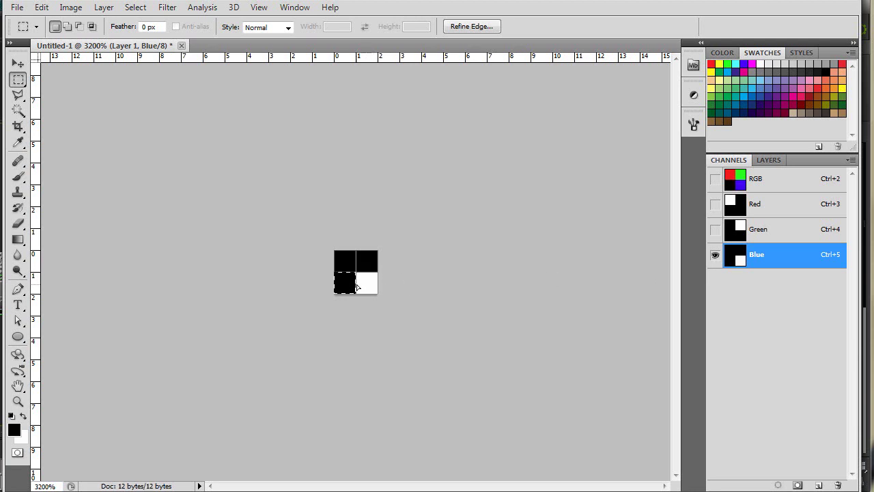
{"action": "left_click", "coordinate": [797, 484]}
{"action": "left_click", "coordinate": [741, 207]}
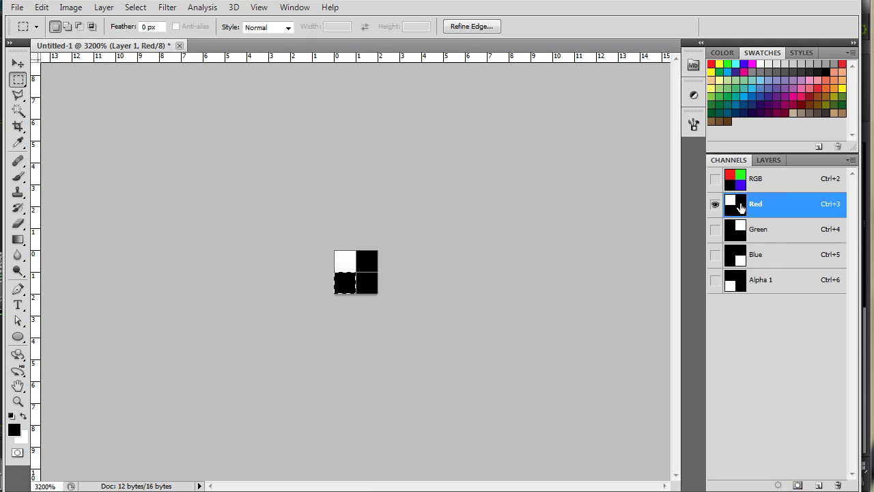
{"action": "left_click", "coordinate": [457, 288]}
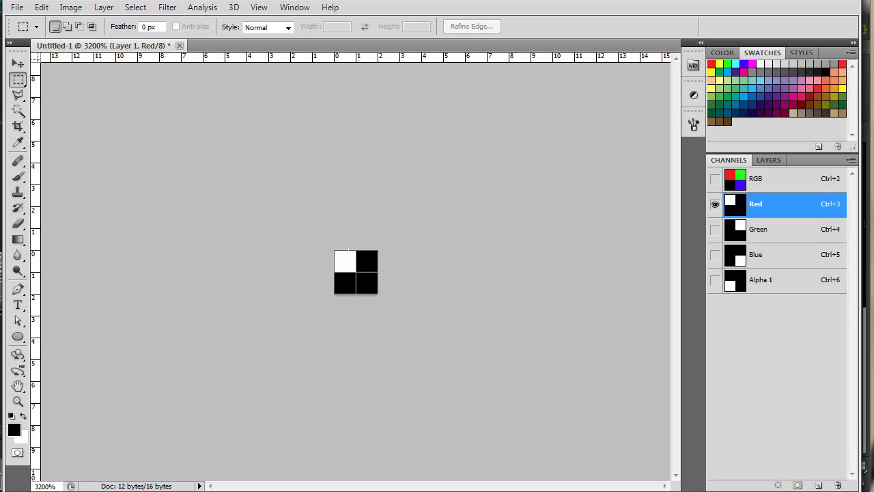
Examine the Green, Blue and Alpha 1 channels of the mask one after another.
{"action": "left_click", "coordinate": [727, 232]}
{"action": "left_click", "coordinate": [731, 259]}
{"action": "left_click", "coordinate": [732, 282]}
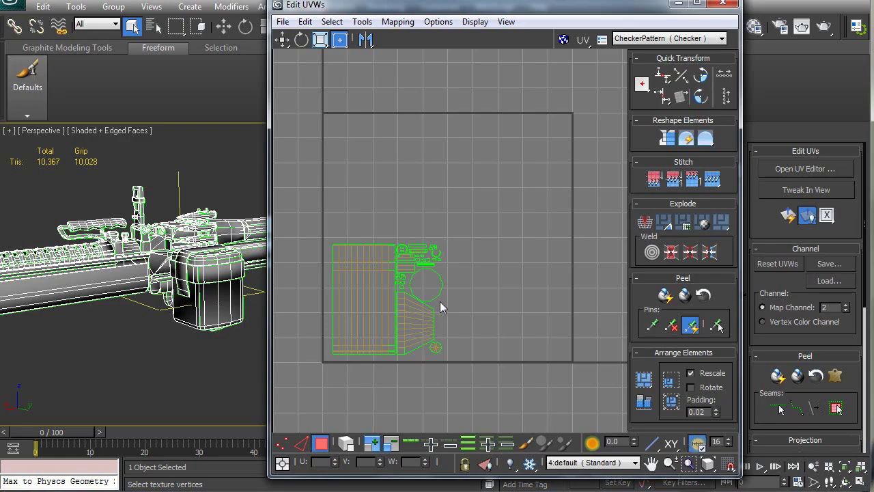
In 3ds Max, set the UV editor's material filter to All IDs and examine the four UV quadrants alongside the weapon.
{"action": "left_click", "coordinate": [572, 462]}
{"action": "left_click", "coordinate": [580, 473]}
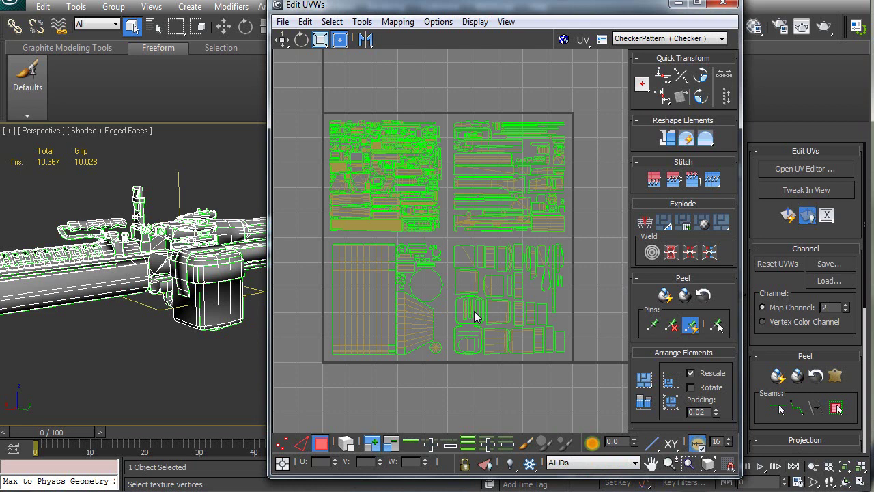
{"action": "middle_click_drag", "start_coordinate": [129, 259], "coordinate": [140, 248], "text": "alt"}
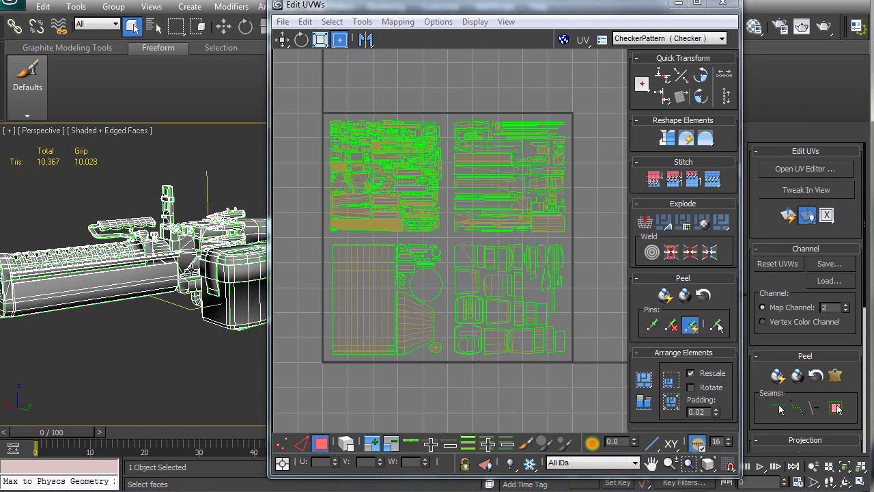
{"action": "middle_click_drag", "start_coordinate": [211, 244], "coordinate": [185, 250], "text": "alt"}
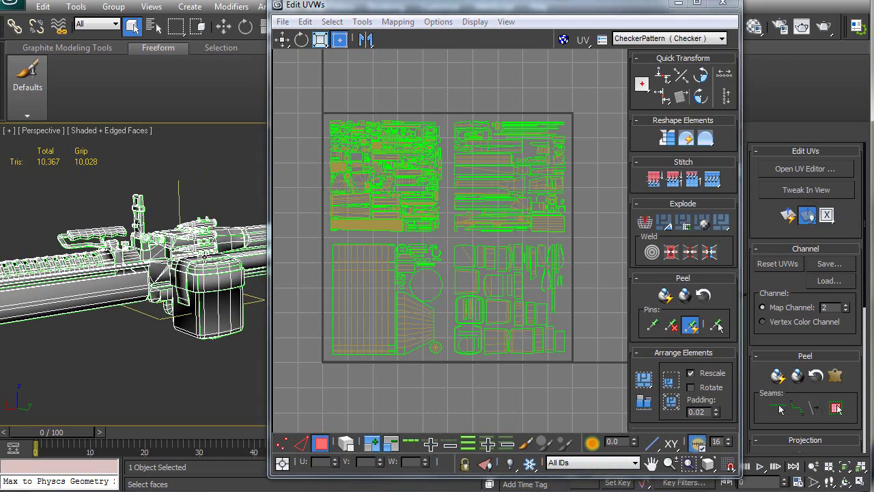
{"action": "mouse_move", "coordinate": [405, 236]}
{"action": "middle_mouse_down"}
{"action": "mouse_move", "coordinate": [397, 267]}
{"action": "mouse_move", "coordinate": [405, 238]}
{"action": "middle_mouse_up"}
{"action": "scroll", "coordinate": [396, 265], "scroll_direction": "up", "scroll_amount": 4}
{"action": "scroll", "coordinate": [402, 236], "scroll_direction": "down", "scroll_amount": 5}
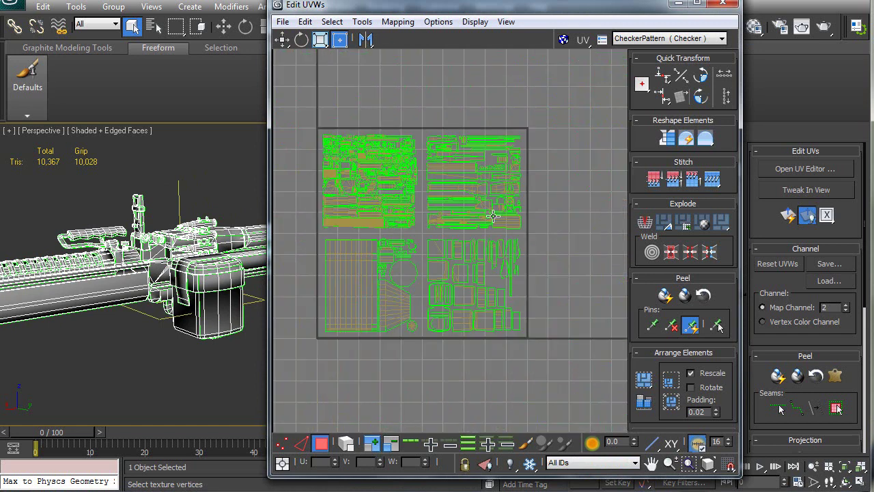
Select the whole upper-left UV cluster to identify the matching faces on the weapon, keeping the model in view.
{"action": "left_click", "coordinate": [560, 462]}
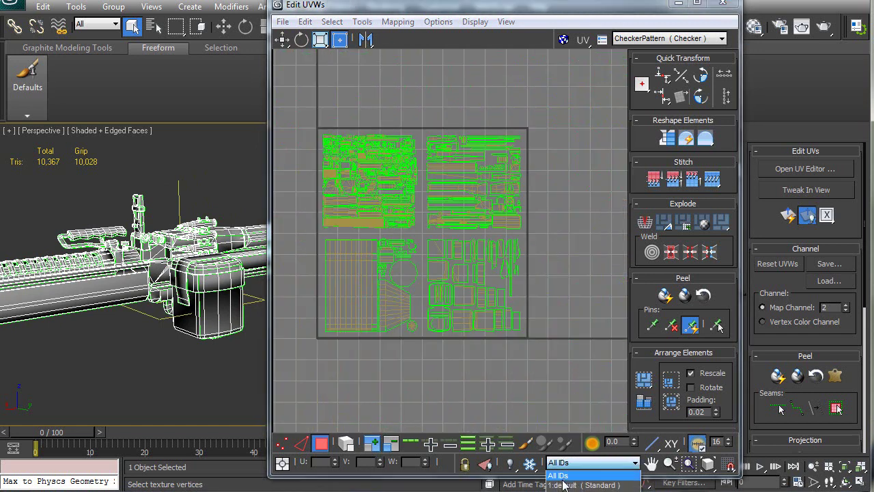
{"action": "left_click", "coordinate": [640, 9]}
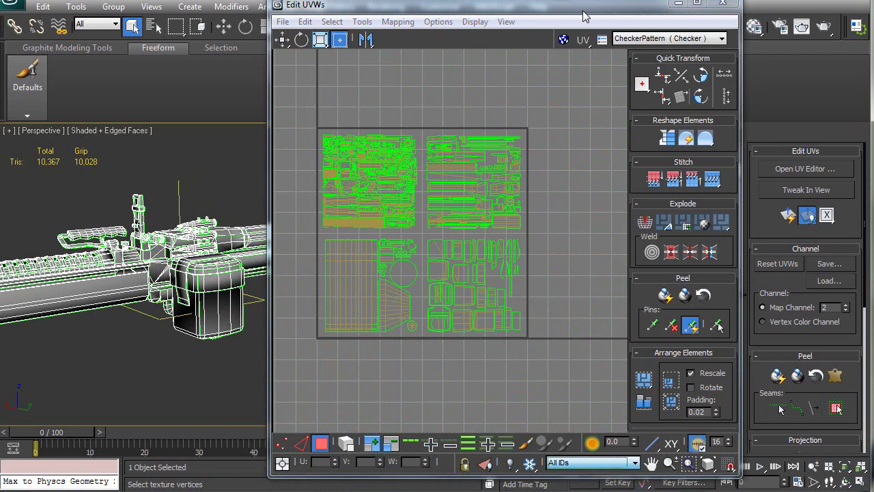
{"action": "left_click_drag", "start_coordinate": [653, 14], "coordinate": [490, 7]}
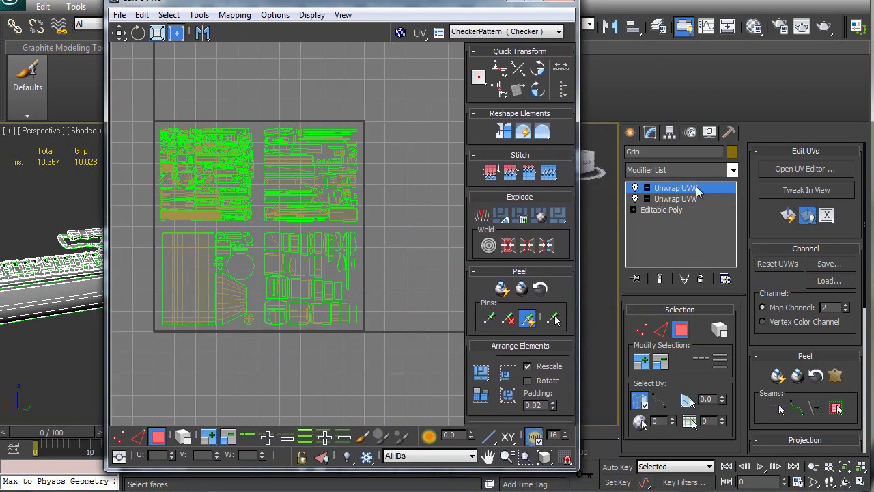
{"action": "left_click_drag", "start_coordinate": [259, 222], "coordinate": [258, 221]}
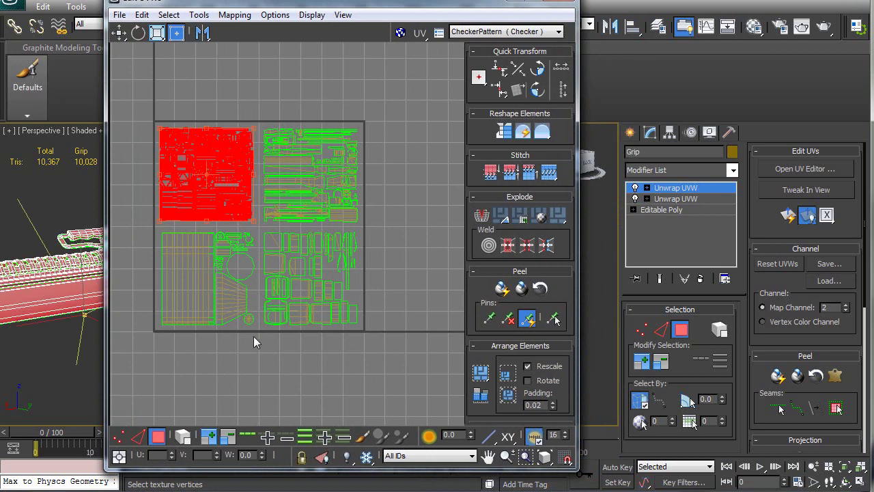
{"action": "left_click_drag", "start_coordinate": [283, 8], "coordinate": [493, 12]}
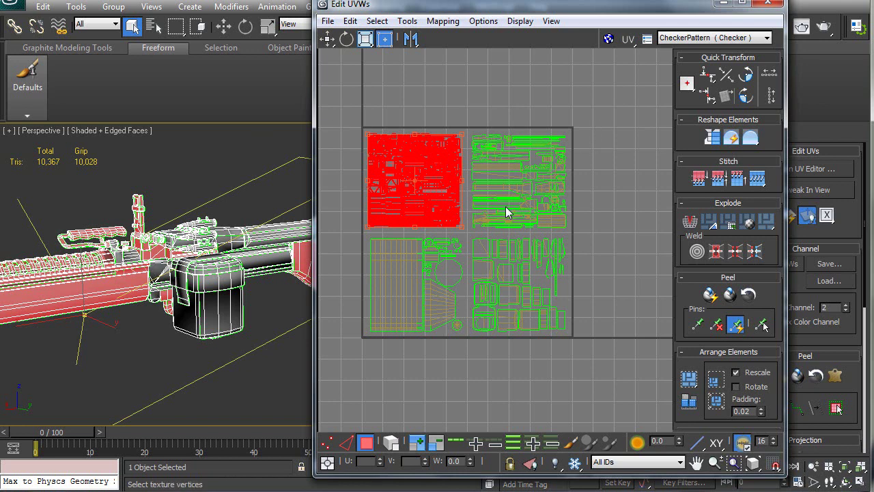
Select the whole upper-right UV cluster and examine the matching faces on the weapon.
{"action": "left_click", "coordinate": [470, 230]}
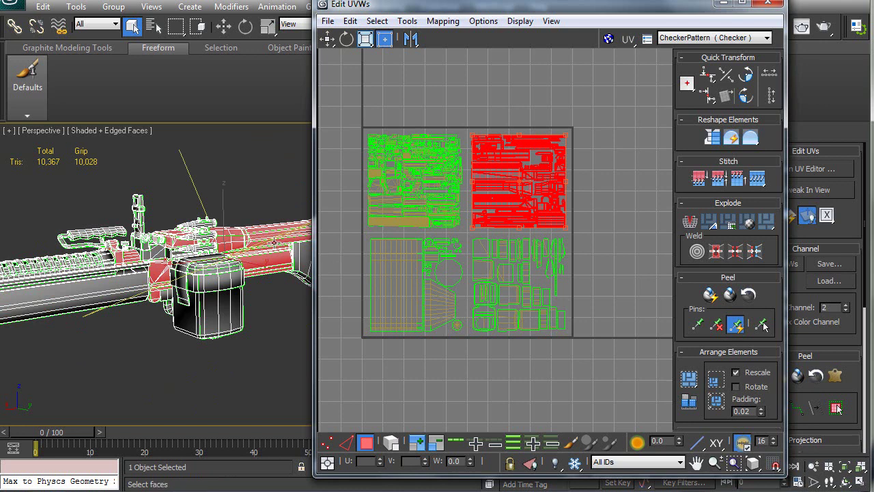
{"action": "middle_click_drag", "start_coordinate": [273, 245], "coordinate": [258, 245]}
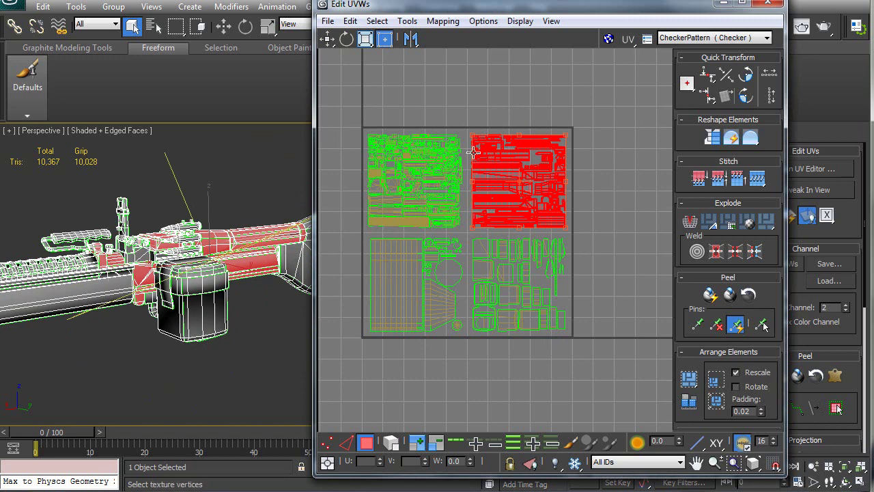
{"action": "scroll", "coordinate": [480, 156], "scroll_direction": "up", "scroll_amount": 6}
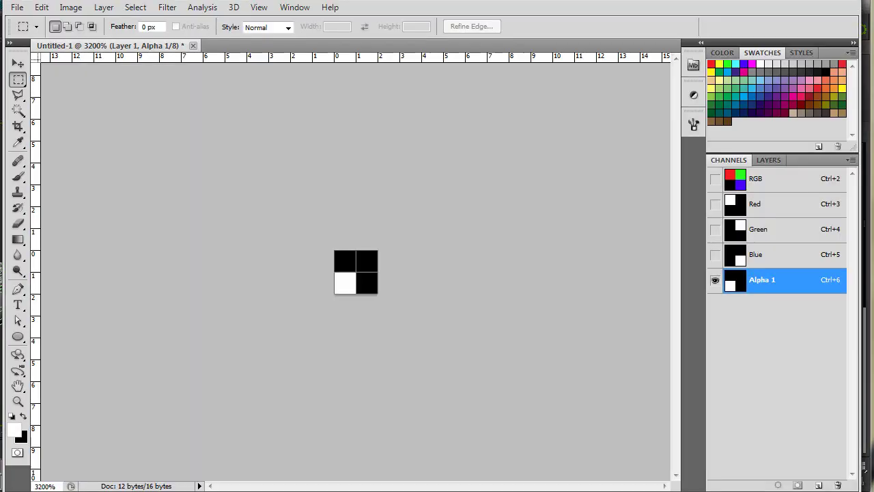
In Photoshop, display the mask's Green channel and swap the foreground and background colors.
{"action": "left_click", "coordinate": [736, 236]}
{"action": "key", "text": "x"}
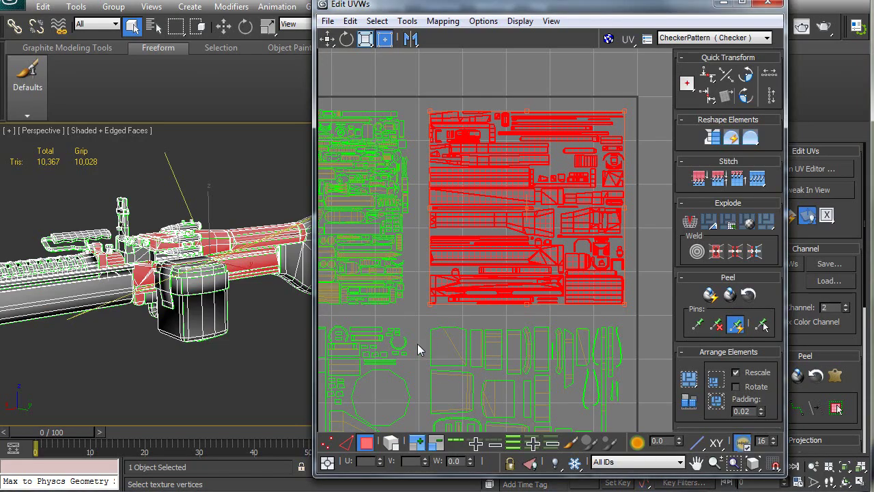
{"action": "scroll", "coordinate": [515, 257], "scroll_direction": "up", "scroll_amount": 2}
{"action": "scroll", "coordinate": [516, 257], "scroll_direction": "down", "scroll_amount": 3}
{"action": "middle_click_drag", "start_coordinate": [517, 296], "coordinate": [490, 298]}
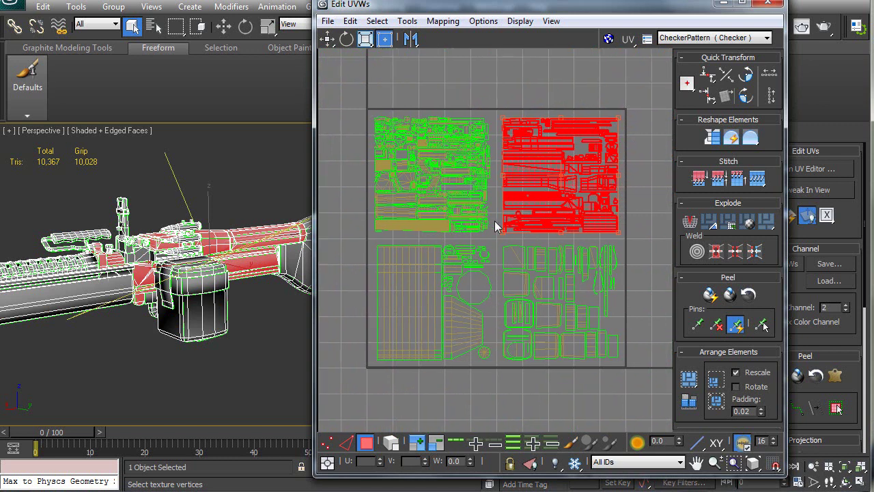
{"action": "middle_click_drag", "start_coordinate": [497, 228], "coordinate": [484, 246]}
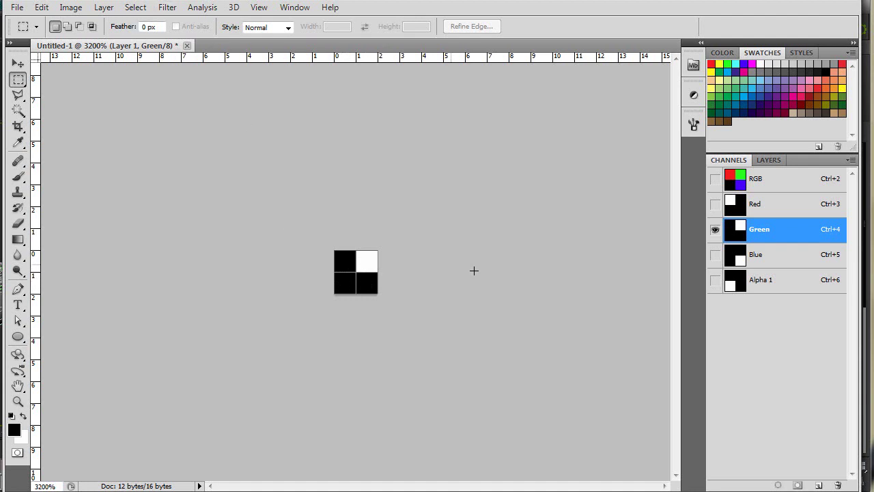
Create a new transparent RGB document 4 pixels wide and 2 pixels high in Photoshop, and magnify it to 3200%.
{"action": "left_click", "coordinate": [17, 7]}
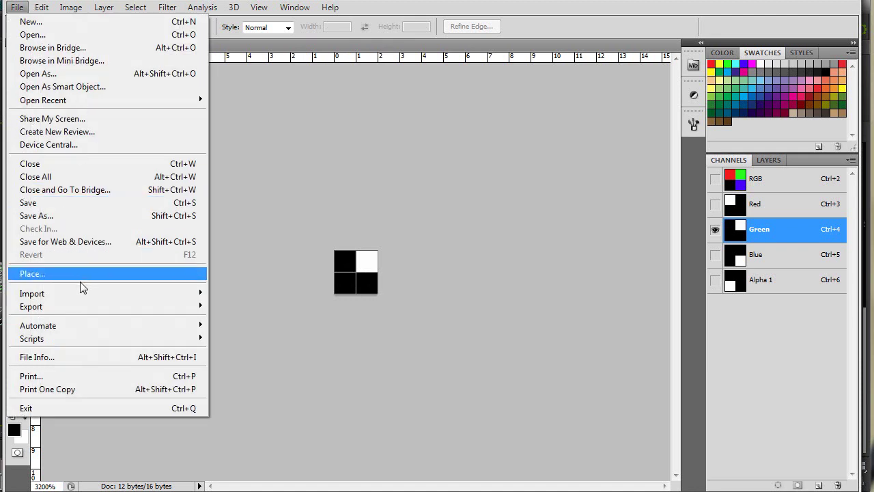
{"action": "left_click", "coordinate": [56, 22]}
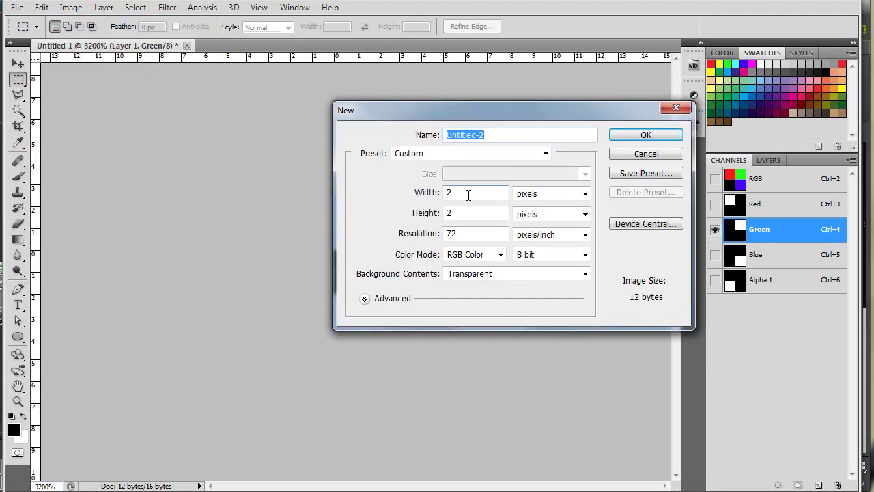
{"action": "left_click", "coordinate": [468, 193]}
{"action": "type", "text": "4"}
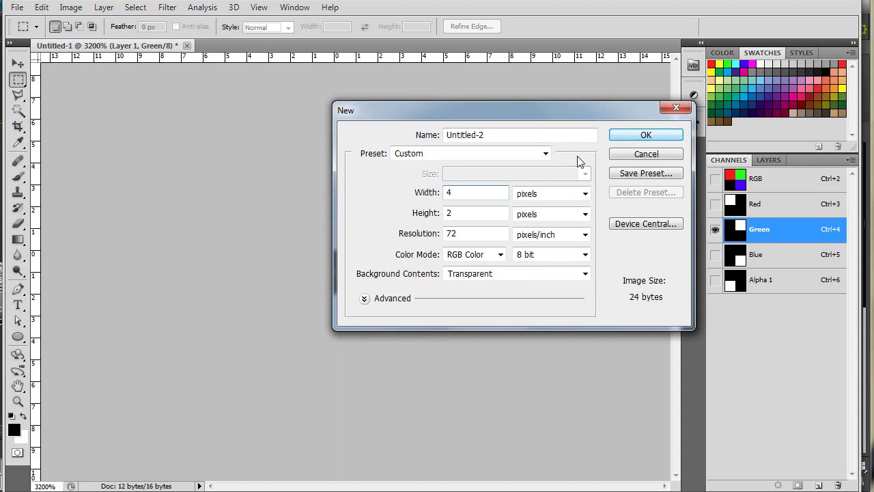
{"action": "left_click", "coordinate": [628, 133]}
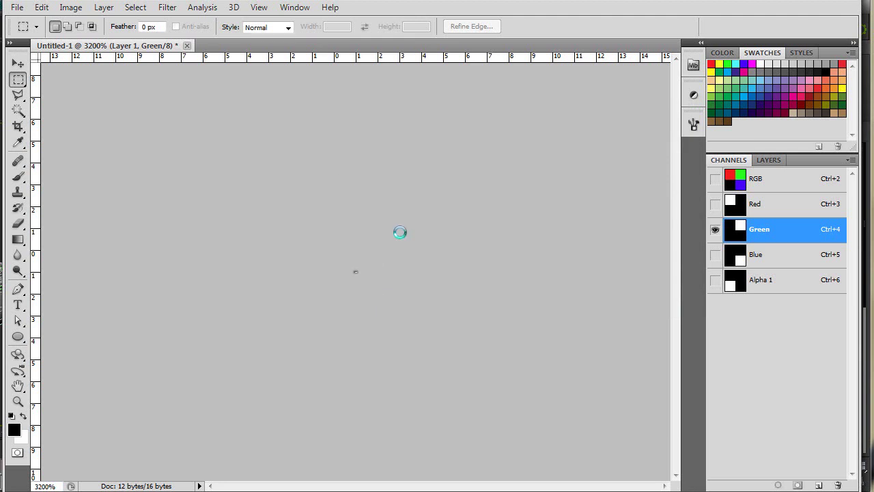
{"action": "key", "text": "ctrl+plus"}
{"action": "key", "text": "ctrl+plus"}
{"action": "key", "text": "ctrl+plus"}
{"action": "key", "text": "ctrl+plus"}
{"action": "key", "text": "ctrl+plus"}
{"action": "key", "text": "ctrl+plus"}
{"action": "key", "text": "ctrl+plus"}
{"action": "key", "text": "ctrl+plus"}
{"action": "key", "text": "ctrl+plus"}
{"action": "key", "text": "ctrl+plus"}
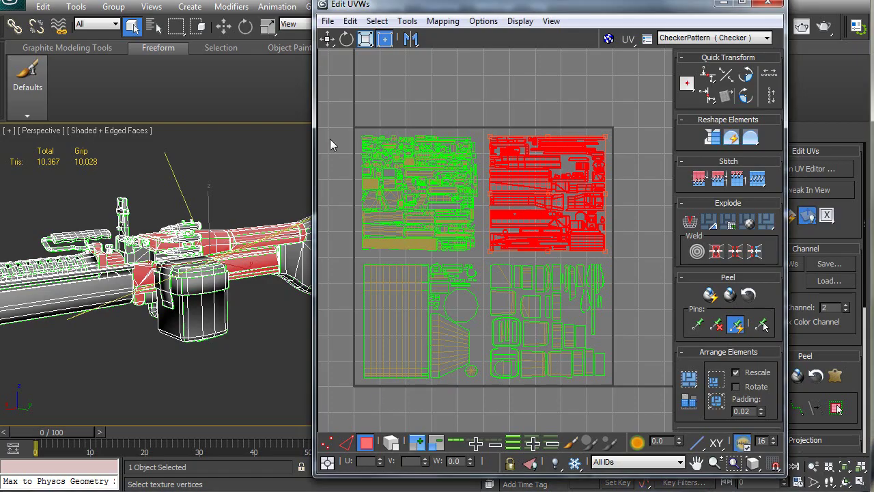
In 3ds Max, try scaling the upper-left UV cluster down toward its upper-left corner in two stages, and undo both scalings.
{"action": "left_click_drag", "start_coordinate": [336, 111], "coordinate": [405, 188]}
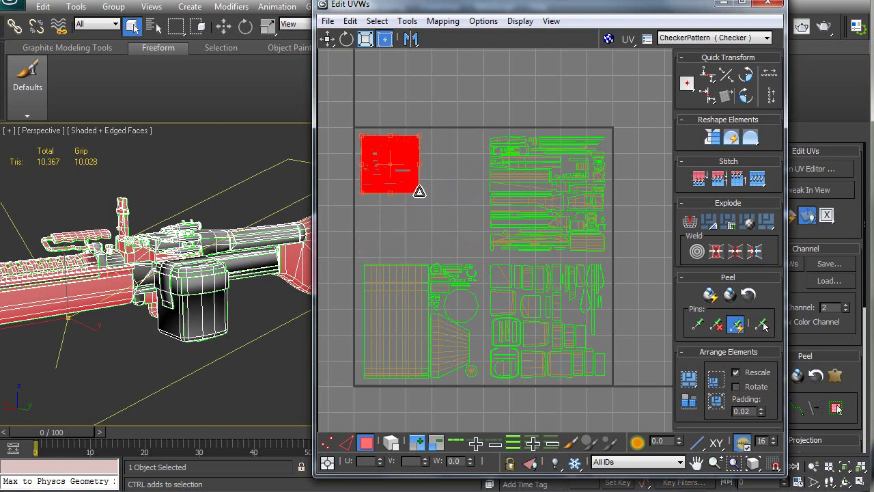
{"action": "left_click_drag", "start_coordinate": [405, 183], "coordinate": [388, 166]}
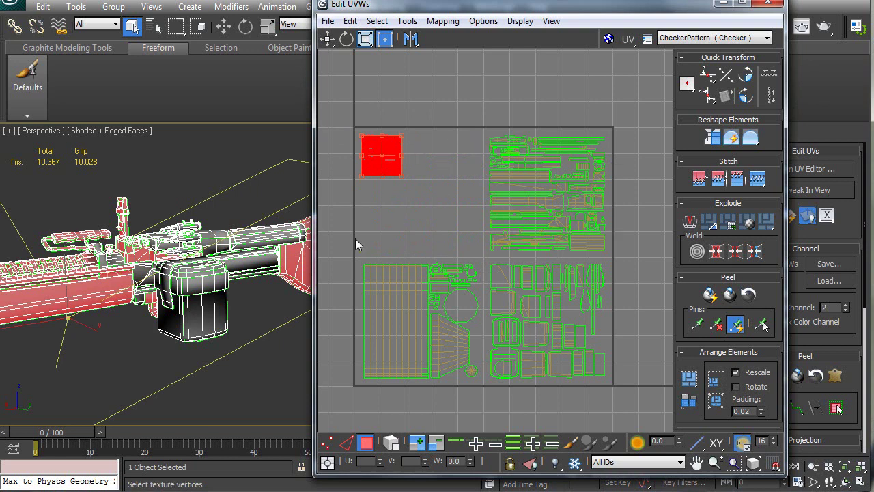
{"action": "key", "text": "ctrl+z"}
{"action": "key", "text": "ctrl+z"}
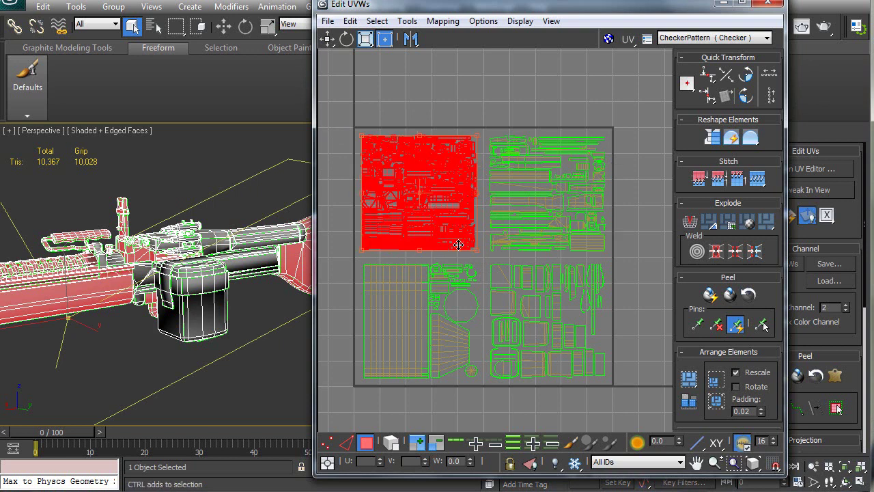
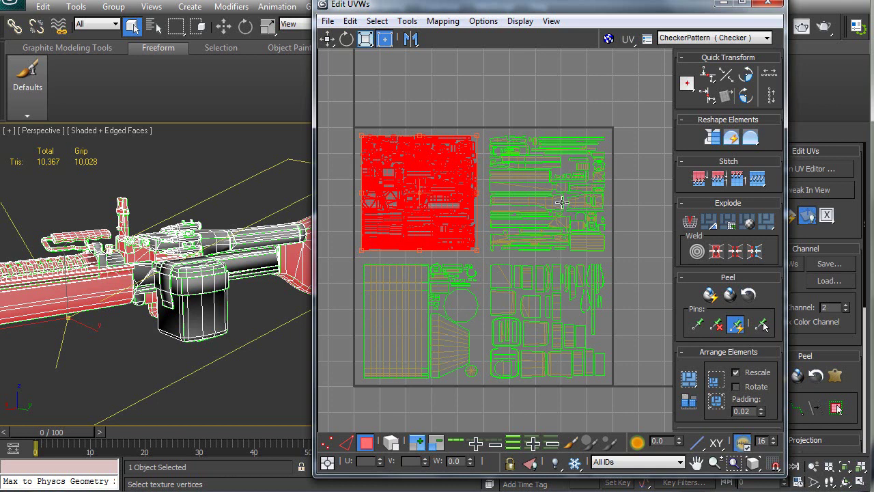
Move the UV editor aside to reveal the weapon's modifier stack, and check the material ID filter.
{"action": "middle_click_drag", "start_coordinate": [224, 260], "coordinate": [232, 260]}
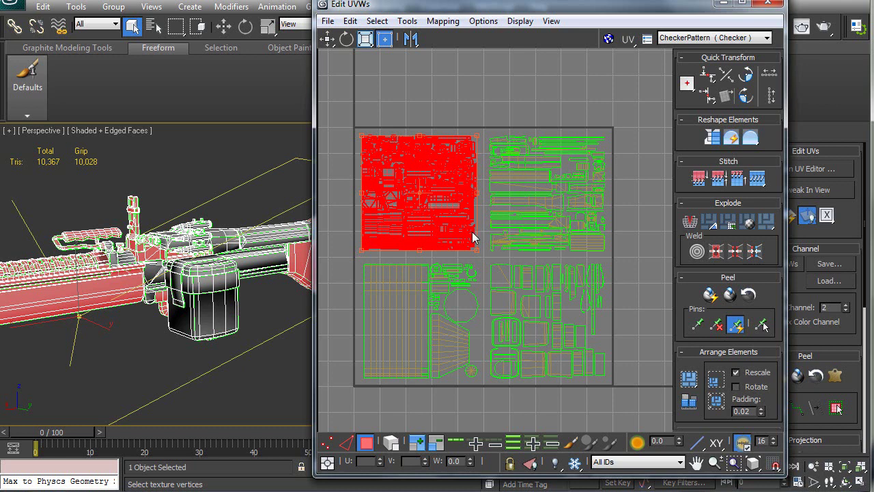
{"action": "left_click_drag", "start_coordinate": [679, 10], "coordinate": [495, 5]}
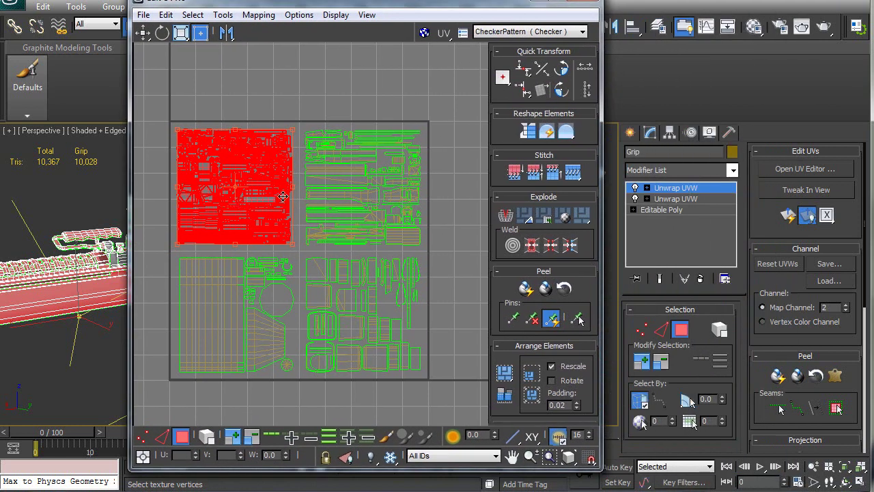
{"action": "left_click", "coordinate": [427, 456]}
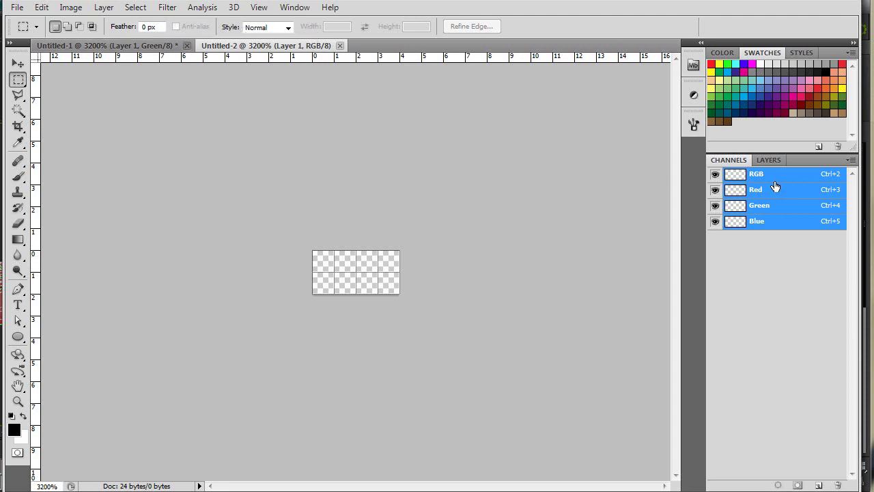
Inspect the layer list of the 4 × 2 pixel document in Photoshop, and display its Red channel.
{"action": "left_click", "coordinate": [769, 160]}
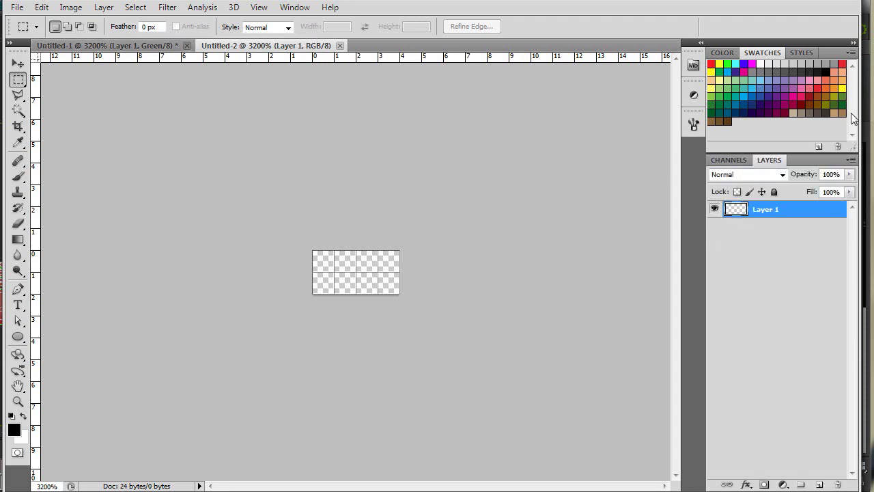
{"action": "left_click", "coordinate": [742, 159]}
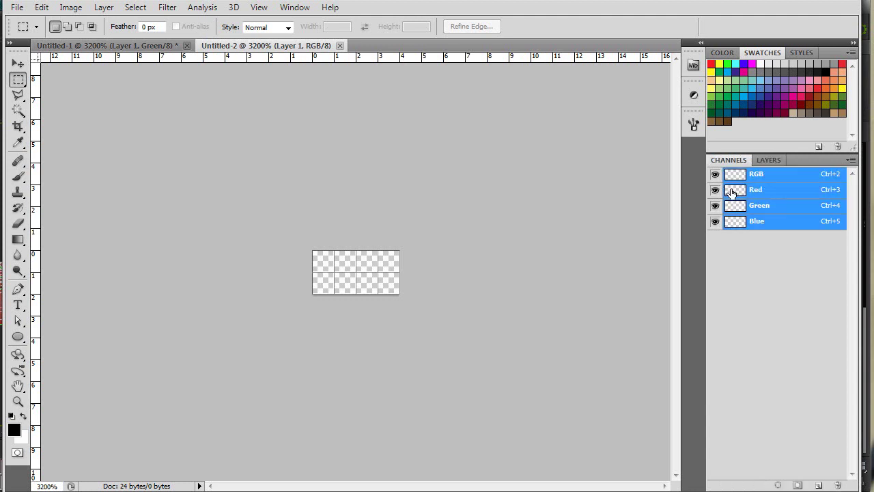
{"action": "left_click", "coordinate": [739, 190]}
Return to the Untitled-1 mask and examine its Red, Green and Blue channels individually.
{"action": "left_click", "coordinate": [147, 46]}
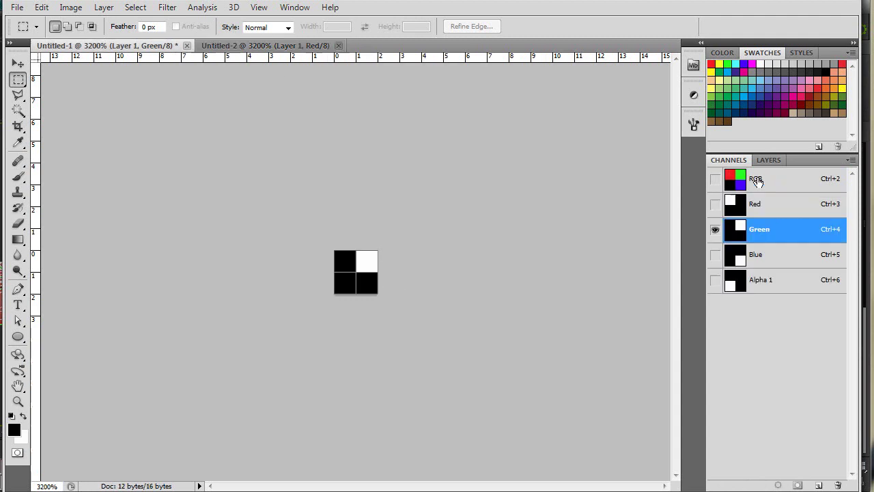
{"action": "left_click", "coordinate": [737, 205]}
{"action": "left_click", "coordinate": [736, 229]}
{"action": "left_click", "coordinate": [730, 256]}
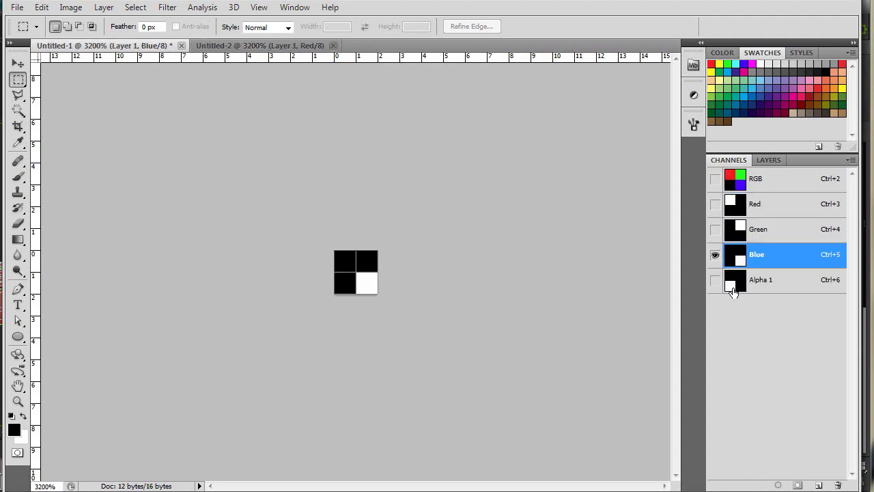
Examine the Alpha 1 channel of the Untitled-1 mask and compare it with the Red, Green and Blue channels.
{"action": "left_click", "coordinate": [734, 280]}
{"action": "key", "text": "ctrl+3"}
{"action": "key", "text": "ctrl+4"}
{"action": "key", "text": "ctrl+5"}
{"action": "key", "text": "ctrl+6"}
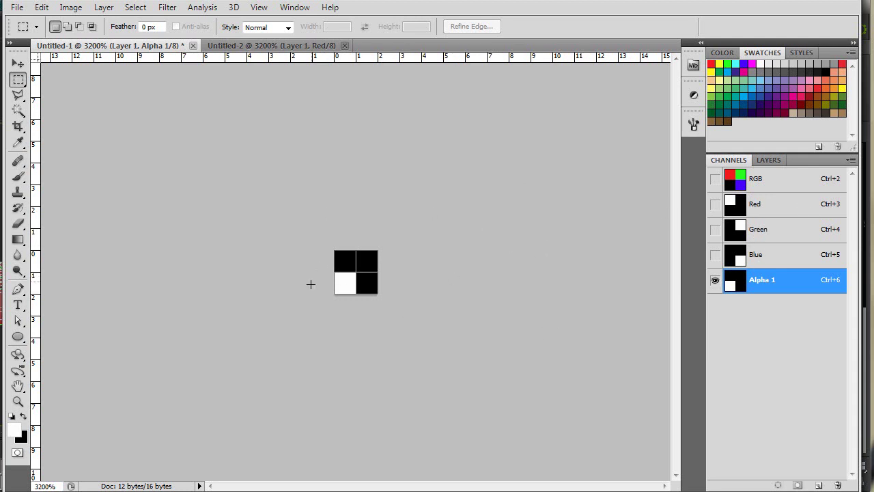
{"action": "left_click", "coordinate": [733, 203]}
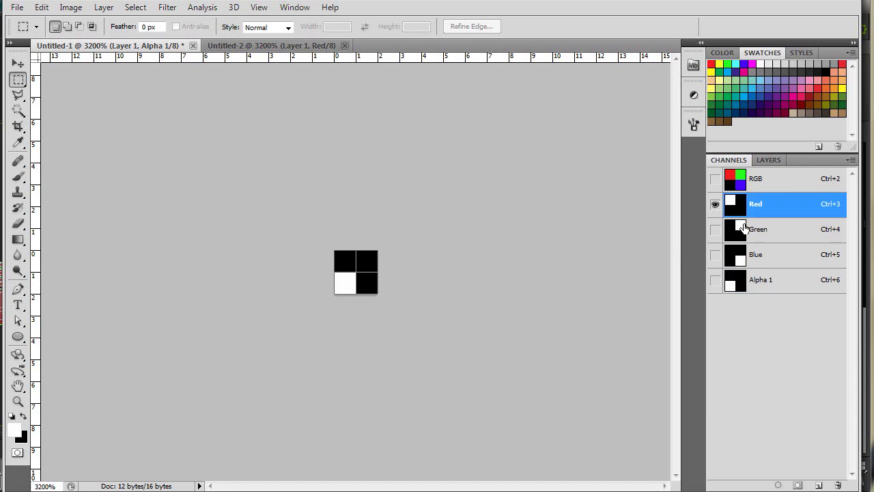
{"action": "left_click", "coordinate": [733, 229]}
{"action": "left_click", "coordinate": [735, 254]}
{"action": "left_click", "coordinate": [735, 286]}
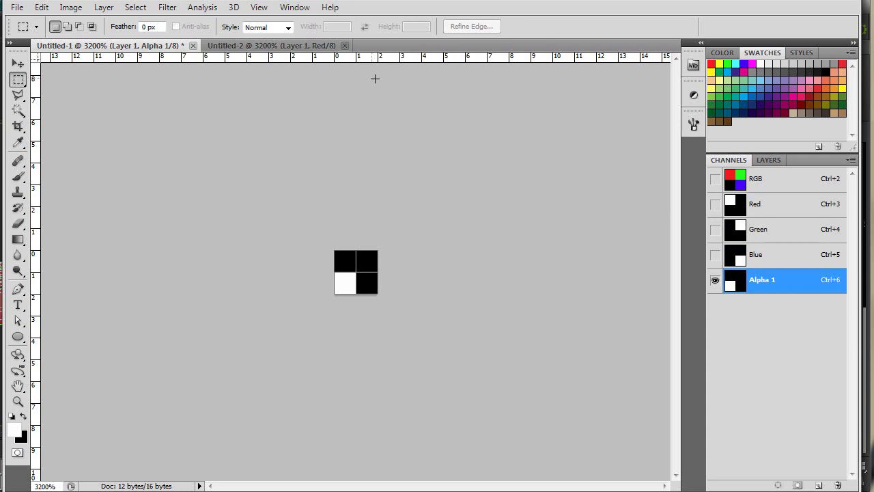
Switch to the 4 × 2 pixel Untitled-2 document and fill all its RGB channels with black.
{"action": "left_click", "coordinate": [312, 45]}
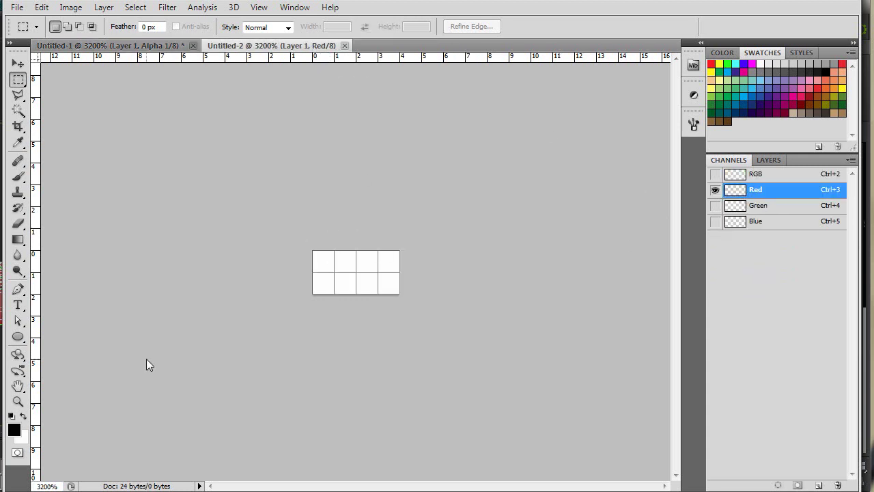
{"action": "left_click", "coordinate": [733, 175]}
{"action": "key", "text": "alt+BackSpace"}
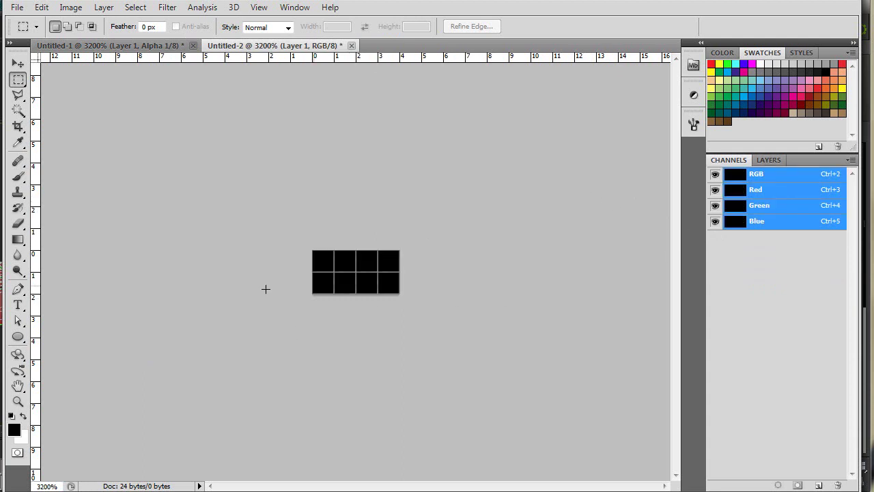
Make the first top-row pixel white in the Red channel and the second top-row pixel white in the Green channel.
{"action": "left_click_drag", "start_coordinate": [312, 250], "coordinate": [334, 272]}
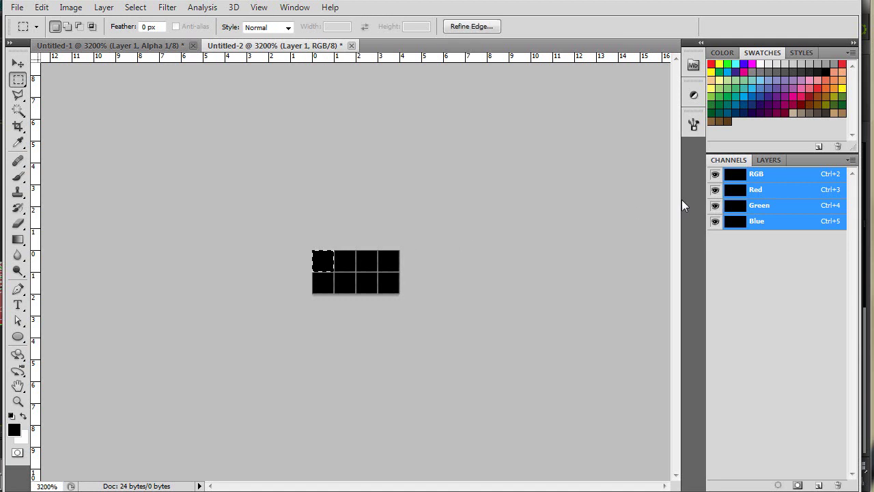
{"action": "left_click", "coordinate": [730, 196]}
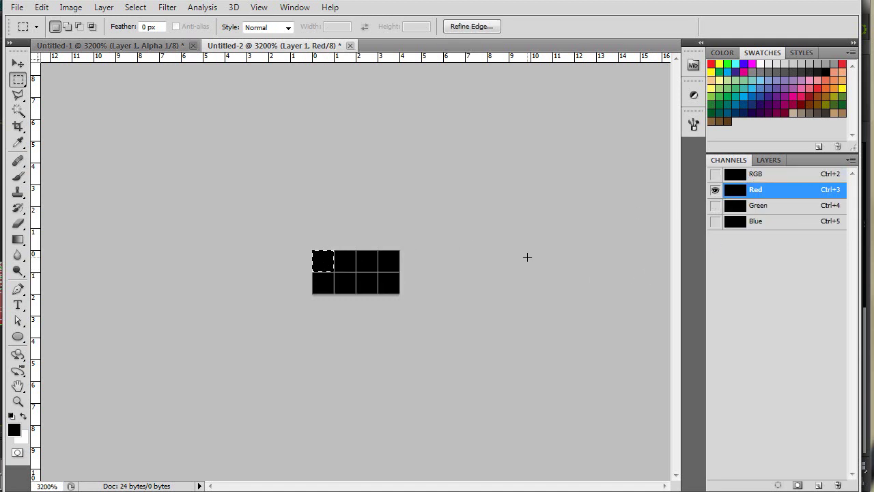
{"action": "key", "text": "Delete"}
{"action": "left_click_drag", "start_coordinate": [328, 268], "coordinate": [350, 265]}
{"action": "left_click", "coordinate": [726, 209]}
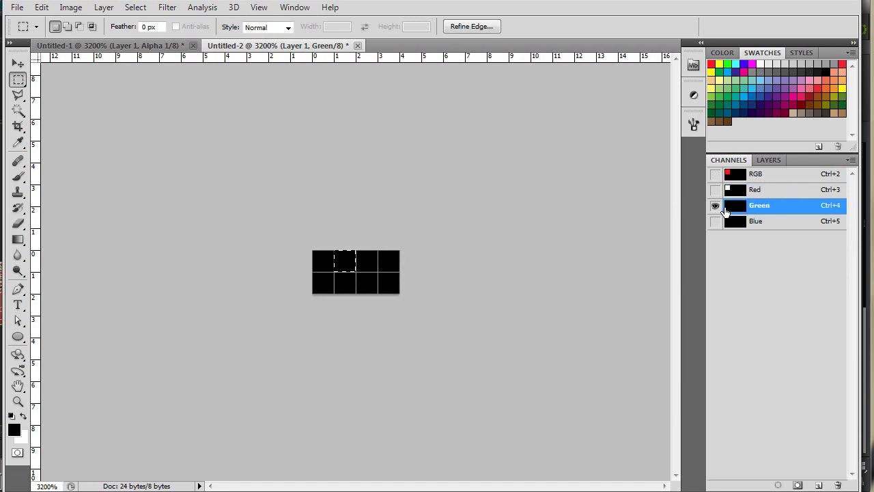
{"action": "key", "text": "Delete"}
Make the third top-row pixel white in the Blue channel, save the fourth as an alpha channel, and deselect.
{"action": "left_click_drag", "start_coordinate": [345, 255], "coordinate": [369, 262]}
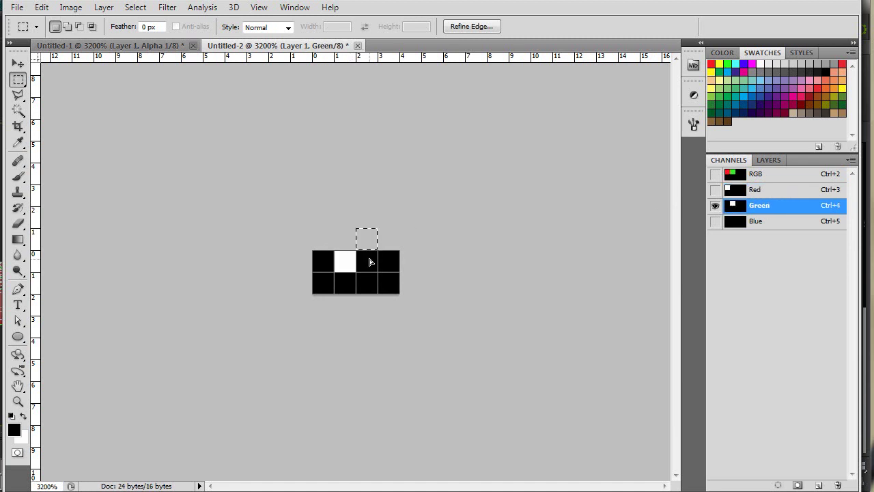
{"action": "left_click", "coordinate": [739, 224]}
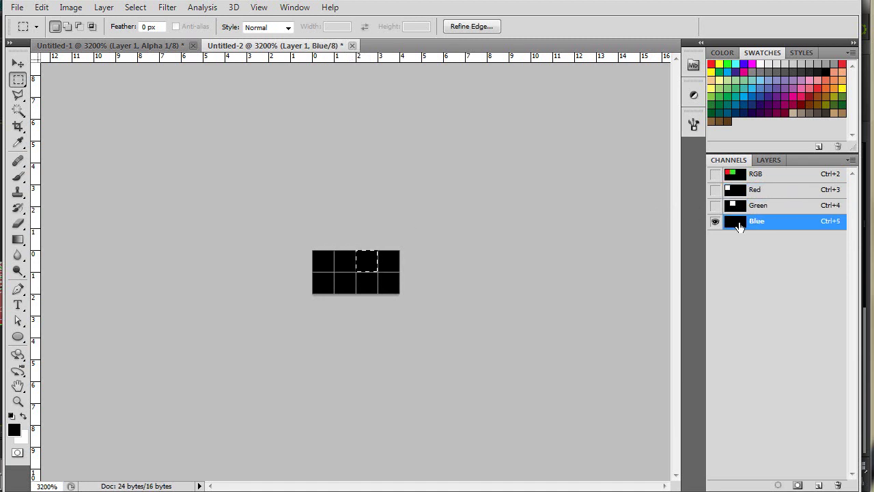
{"action": "key", "text": "Delete"}
{"action": "left_click_drag", "start_coordinate": [368, 262], "coordinate": [389, 263]}
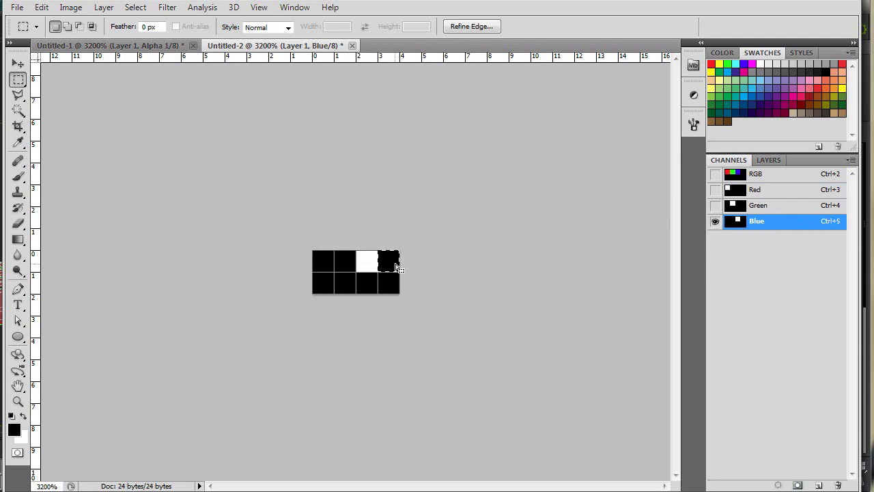
{"action": "left_click", "coordinate": [797, 484]}
{"action": "left_click", "coordinate": [727, 238]}
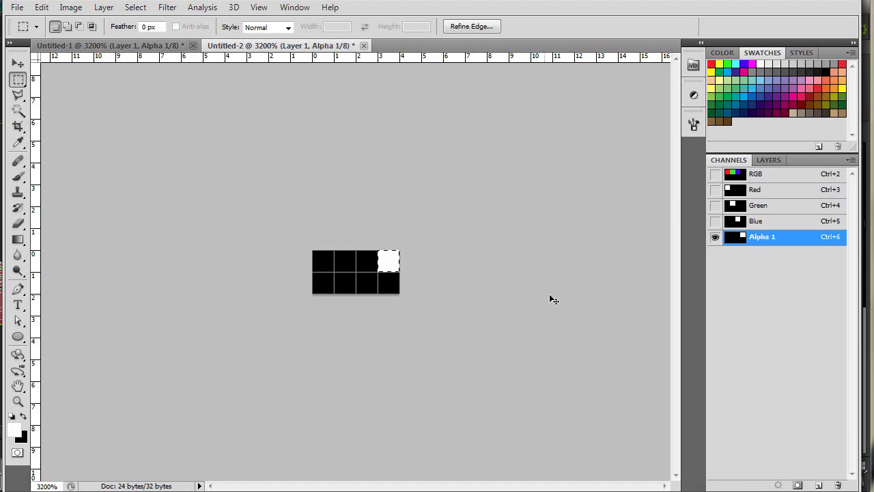
{"action": "key", "text": "ctrl+d"}
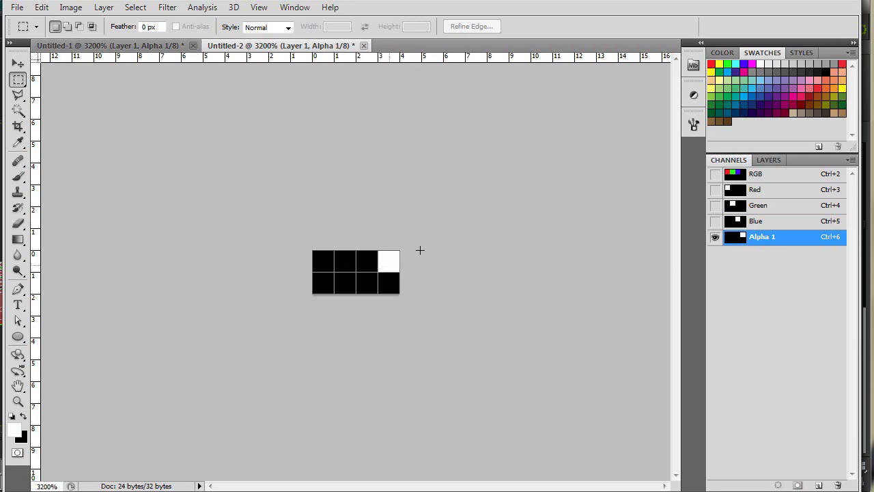
Move the RGB artwork down one pixel row, and shift the Alpha 1 channel's white pixel down to match.
{"action": "left_click", "coordinate": [732, 176]}
{"action": "key", "text": "v"}
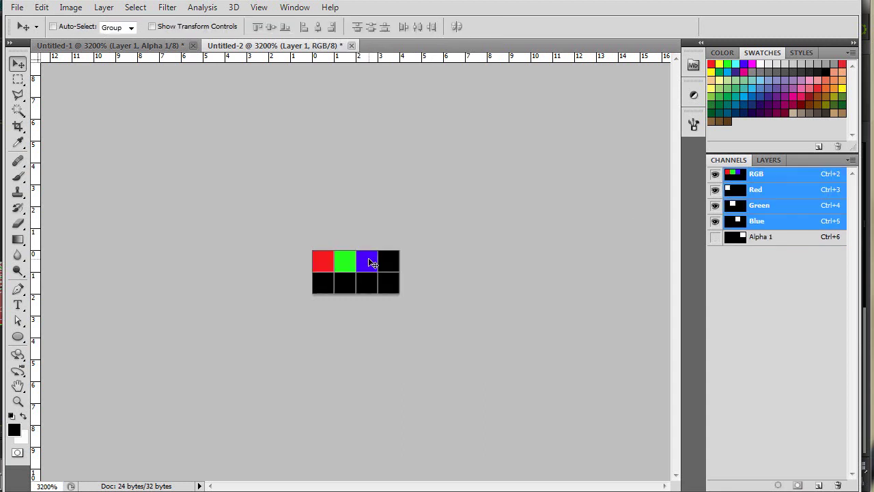
{"action": "left_click_drag", "start_coordinate": [371, 262], "coordinate": [370, 280]}
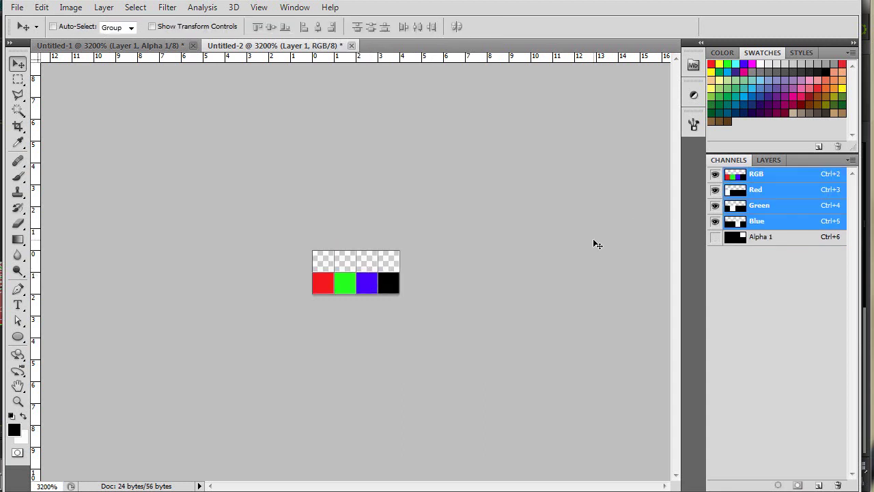
{"action": "left_click", "coordinate": [735, 236]}
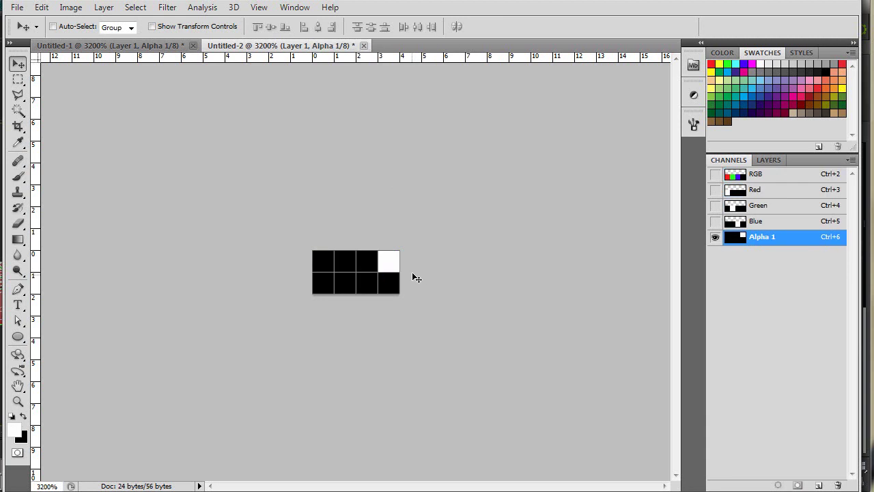
{"action": "left_click_drag", "start_coordinate": [398, 269], "coordinate": [390, 289]}
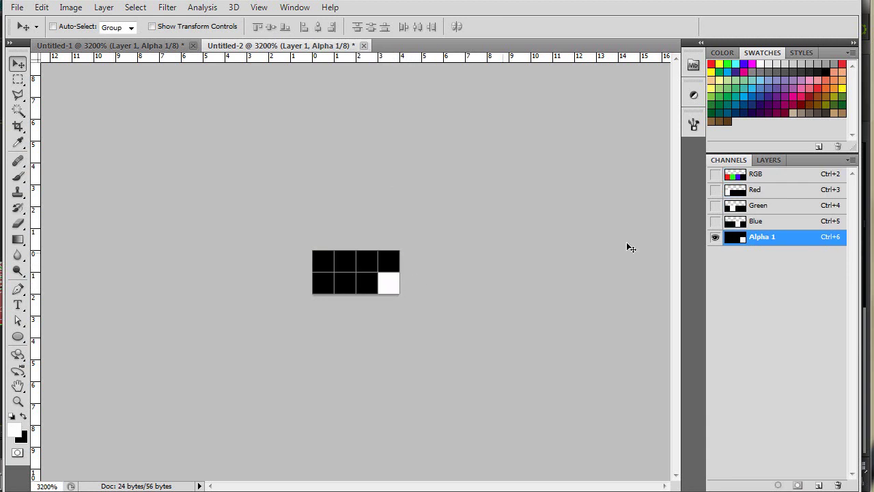
Select the emptied top row of four pixels and fill it with black across the RGB channels.
{"action": "left_click", "coordinate": [733, 193]}
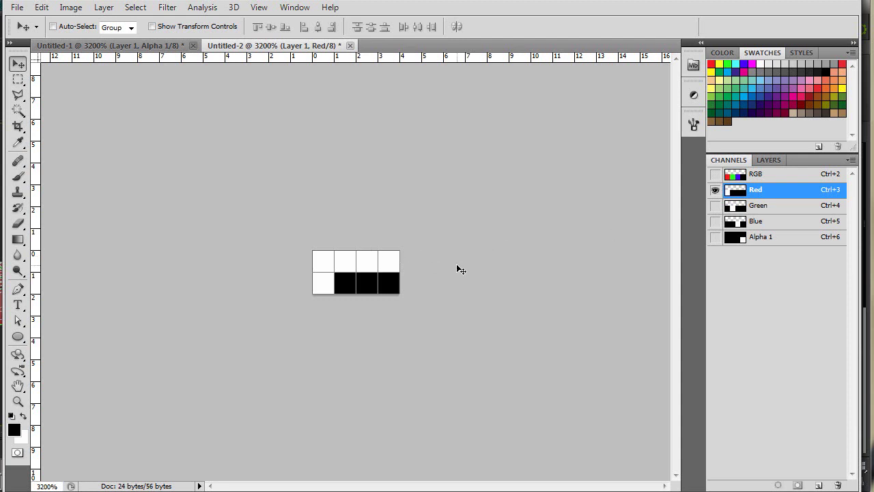
{"action": "key", "text": "m"}
{"action": "left_click", "coordinate": [724, 179]}
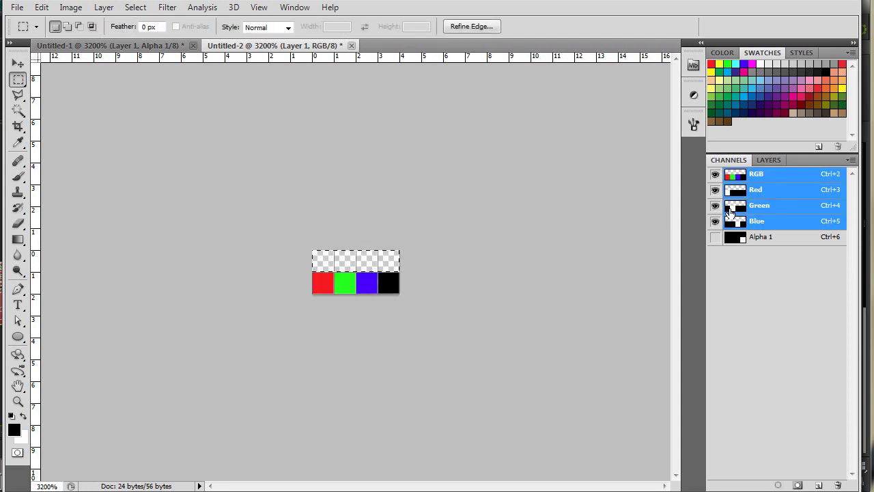
Check the Red, Green, Blue and Alpha 1 channels of the 4 × 2 mask individually, and clear the top-row selection.
{"action": "left_click", "coordinate": [733, 191]}
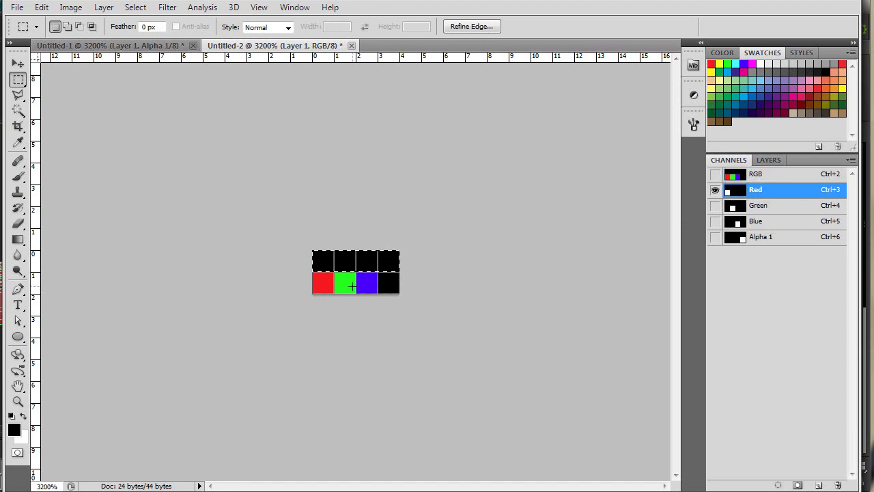
{"action": "left_click", "coordinate": [751, 205]}
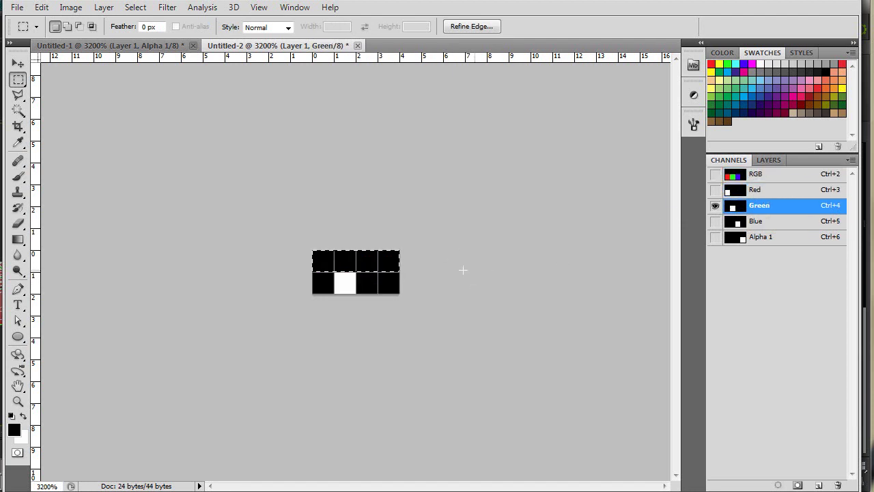
{"action": "left_click", "coordinate": [741, 223]}
{"action": "left_click", "coordinate": [735, 240]}
{"action": "key", "text": "x"}
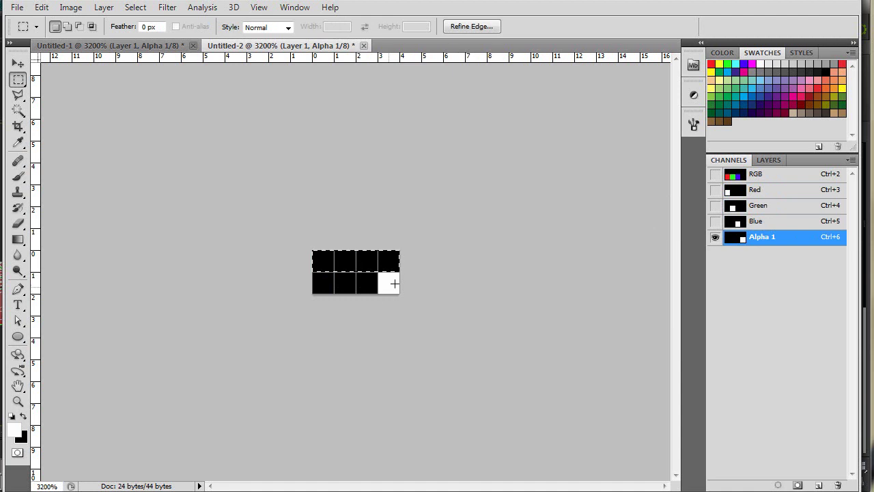
{"action": "left_click", "coordinate": [391, 288]}
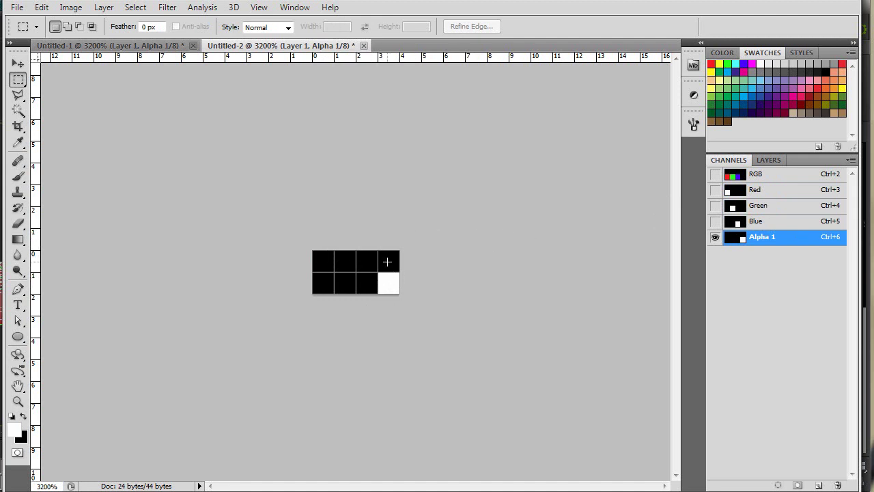
Select the upper-right pixel, inspect it in the Red, Green, Blue and Alpha 1 channels, and deselect it.
{"action": "left_click_drag", "start_coordinate": [404, 251], "coordinate": [379, 271]}
{"action": "left_click", "coordinate": [742, 194]}
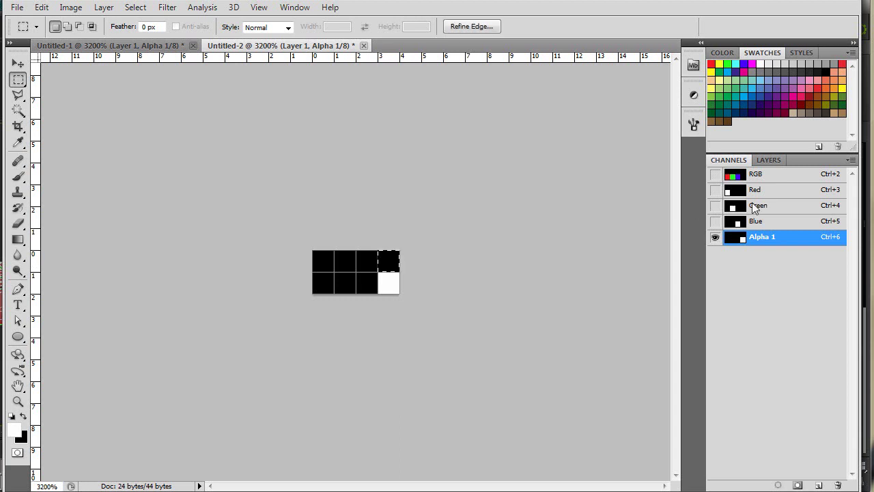
{"action": "left_click", "coordinate": [740, 207]}
{"action": "left_click", "coordinate": [740, 221]}
{"action": "left_click", "coordinate": [737, 236]}
{"action": "left_click", "coordinate": [546, 270]}
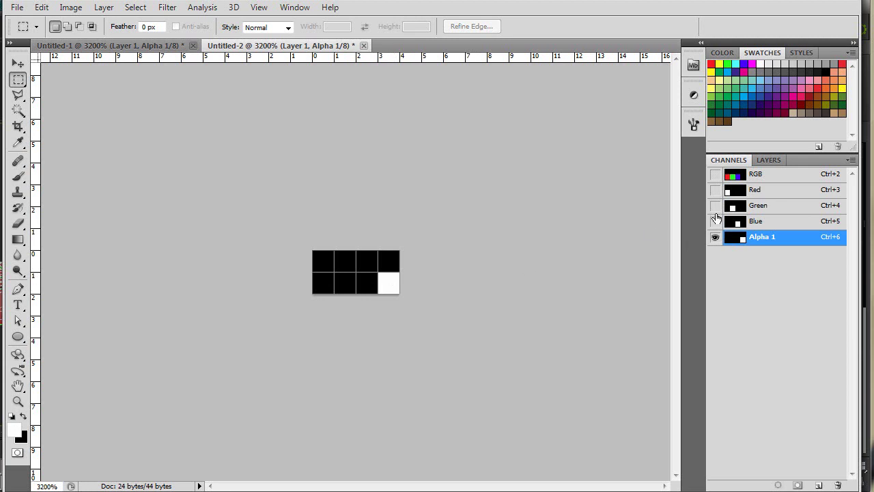
Compare the white pixel's position across the Red, Green and Blue channels of the 4 × 2 mask.
{"action": "left_click", "coordinate": [739, 191]}
{"action": "key", "text": "x"}
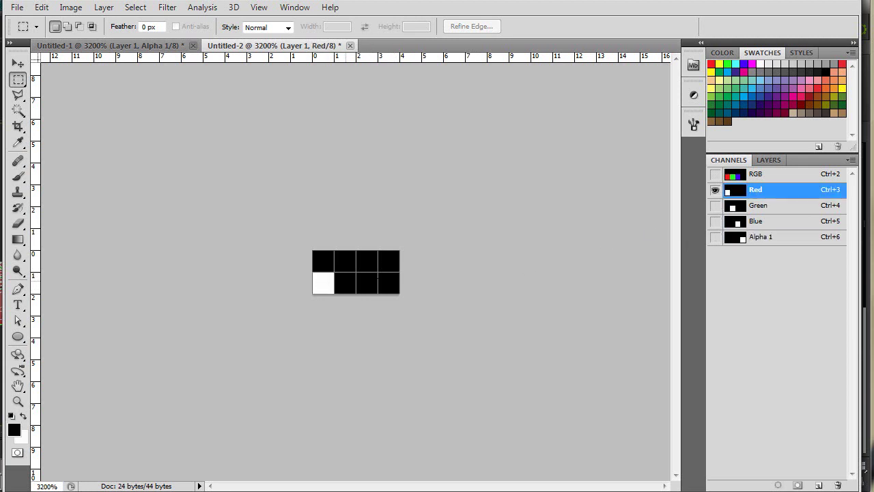
{"action": "left_click", "coordinate": [736, 206]}
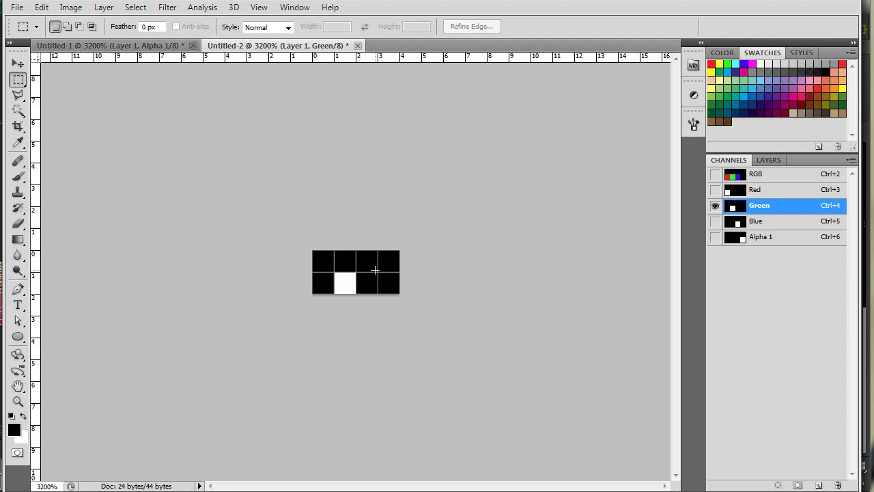
{"action": "left_click", "coordinate": [738, 192]}
{"action": "left_click", "coordinate": [737, 207]}
{"action": "left_click", "coordinate": [737, 222]}
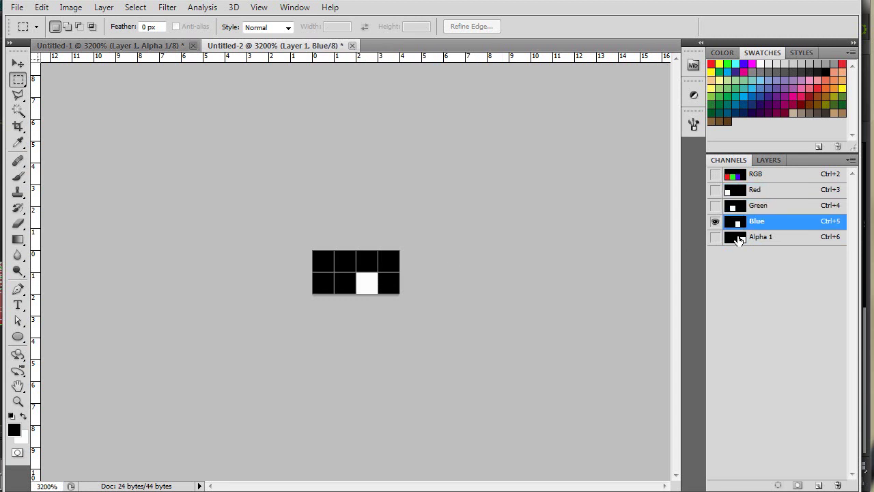
{"action": "left_click", "coordinate": [736, 208]}
{"action": "left_click", "coordinate": [738, 191]}
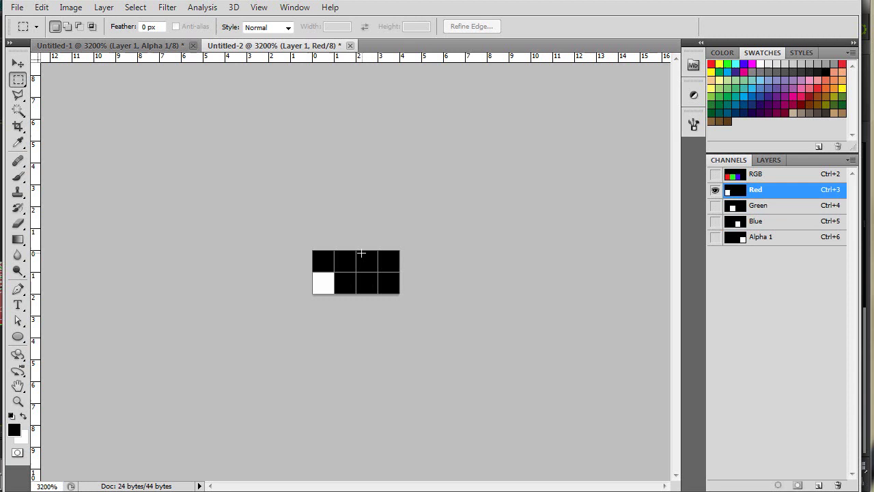
{"action": "left_click", "coordinate": [735, 204]}
{"action": "left_click", "coordinate": [736, 224]}
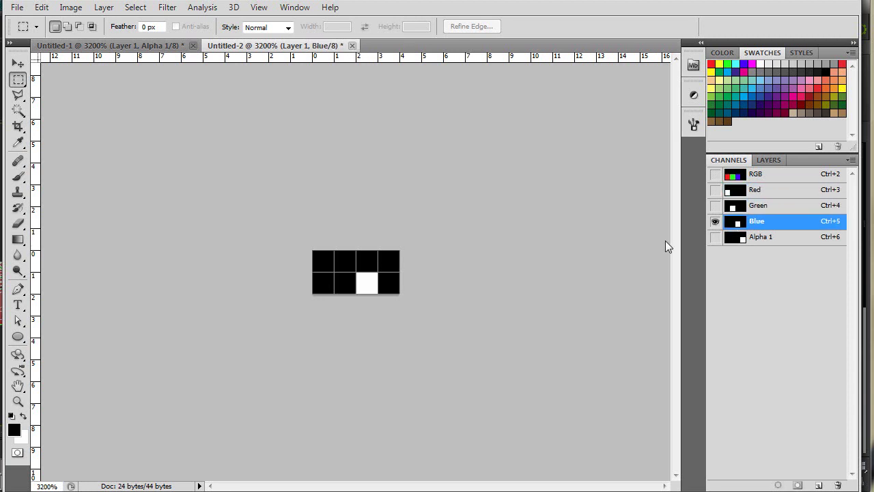
{"action": "left_click", "coordinate": [737, 206]}
{"action": "left_click", "coordinate": [737, 190]}
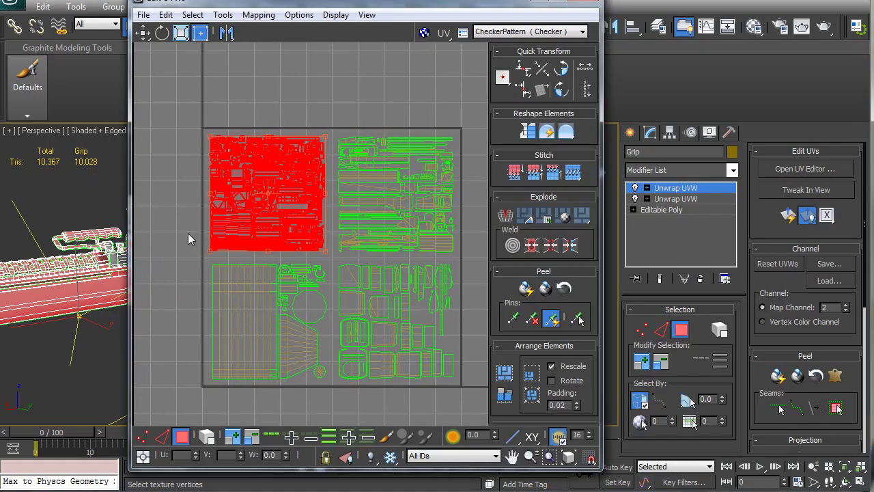
Return to the UV editor in 3ds Max, clear the UV selection, and examine the upper-left cluster's shells up close.
{"action": "left_click", "coordinate": [190, 239]}
{"action": "scroll", "coordinate": [267, 239], "scroll_direction": "up", "scroll_amount": 6}
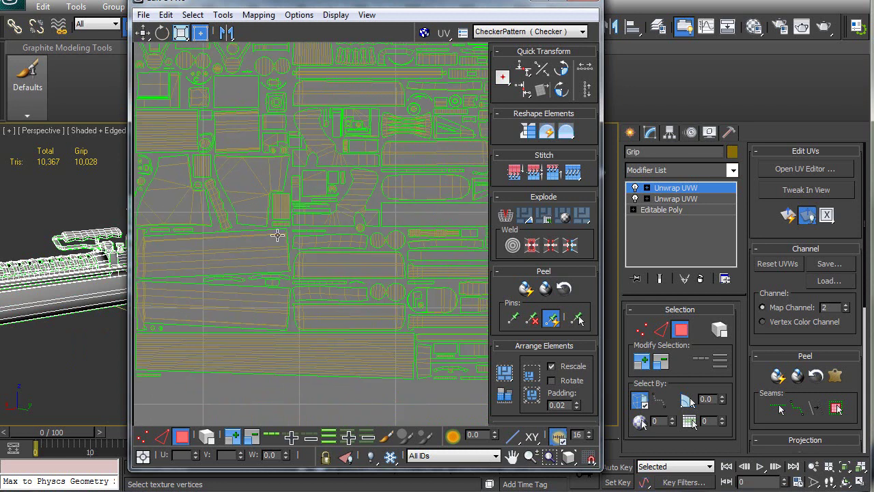
{"action": "middle_click_drag", "start_coordinate": [295, 279], "coordinate": [292, 305]}
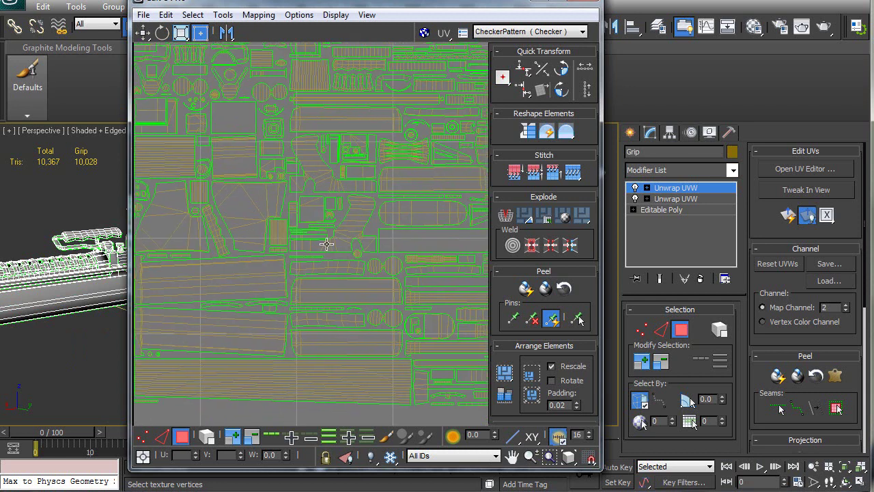
{"action": "scroll", "coordinate": [300, 259], "scroll_direction": "up", "scroll_amount": 8}
{"action": "middle_click_drag", "start_coordinate": [306, 271], "coordinate": [484, 299]}
{"action": "middle_click_drag", "start_coordinate": [310, 252], "coordinate": [288, 269]}
{"action": "scroll", "coordinate": [332, 274], "scroll_direction": "up", "scroll_amount": 8}
{"action": "scroll", "coordinate": [288, 269], "scroll_direction": "down", "scroll_amount": 15}
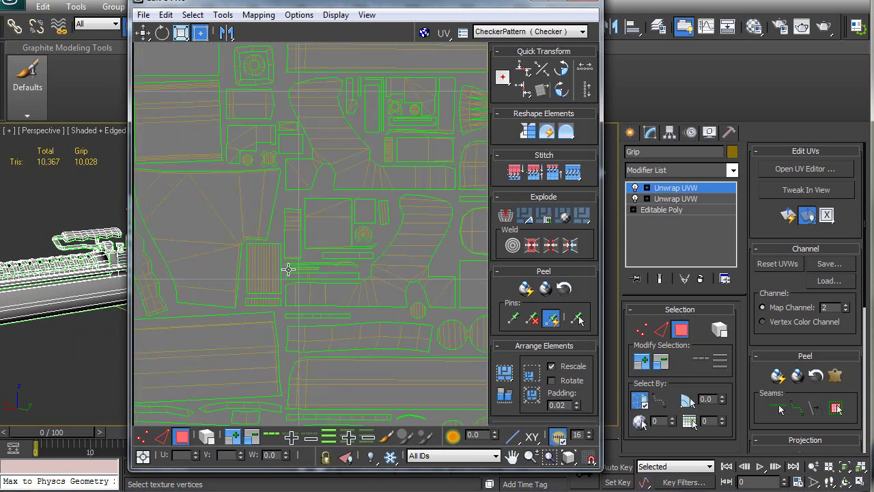
{"action": "scroll", "coordinate": [288, 269], "scroll_direction": "down", "scroll_amount": 5}
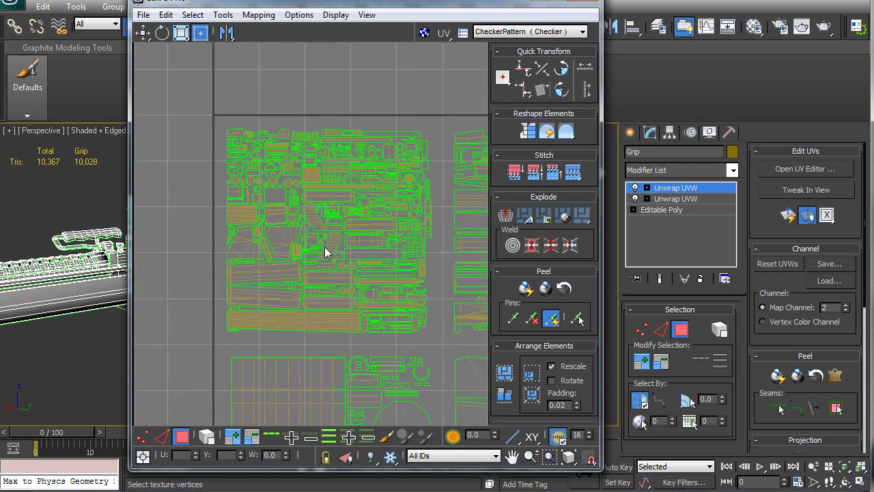
Examine the gaps between the small shells and borders within the upper-left UV cluster.
{"action": "scroll", "coordinate": [306, 283], "scroll_direction": "up", "scroll_amount": 12}
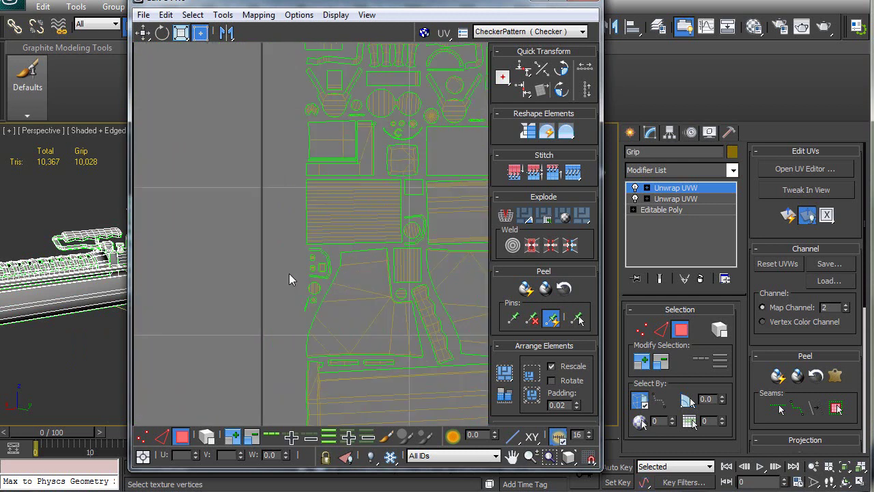
{"action": "scroll", "coordinate": [318, 286], "scroll_direction": "up", "scroll_amount": 5}
{"action": "middle_click_drag", "start_coordinate": [283, 353], "coordinate": [312, 249]}
{"action": "scroll", "coordinate": [314, 235], "scroll_direction": "down", "scroll_amount": 3}
{"action": "scroll", "coordinate": [302, 273], "scroll_direction": "down", "scroll_amount": 10}
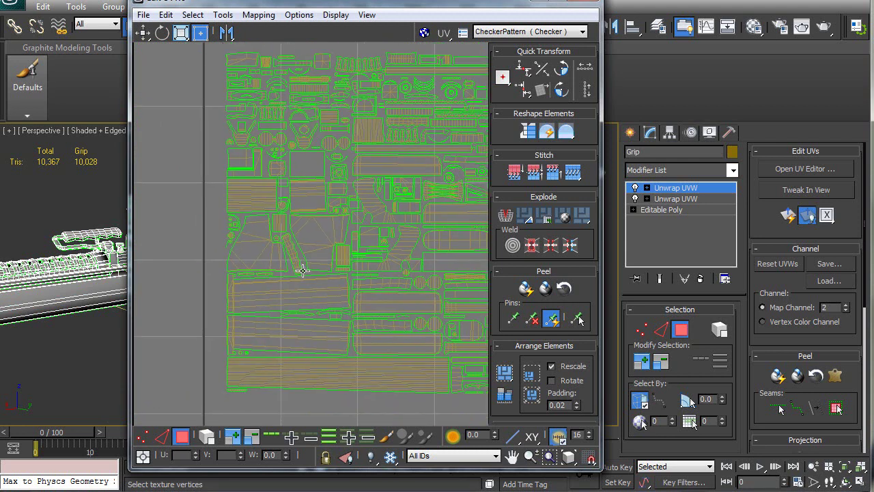
{"action": "scroll", "coordinate": [330, 287], "scroll_direction": "up", "scroll_amount": 10}
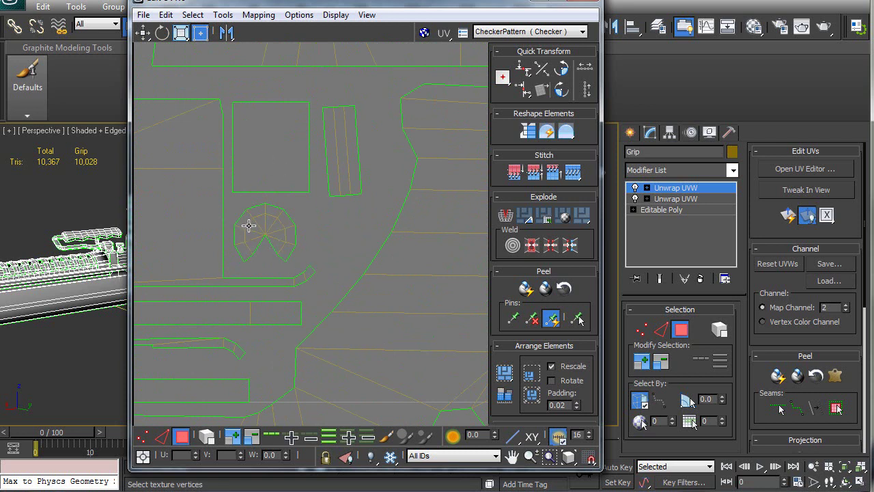
{"action": "scroll", "coordinate": [266, 255], "scroll_direction": "down", "scroll_amount": 10}
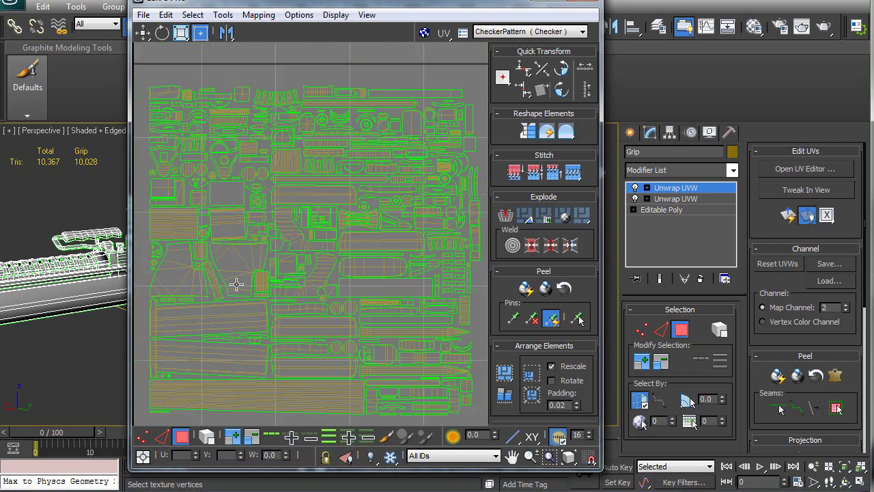
{"action": "middle_click_drag", "start_coordinate": [318, 277], "coordinate": [318, 274]}
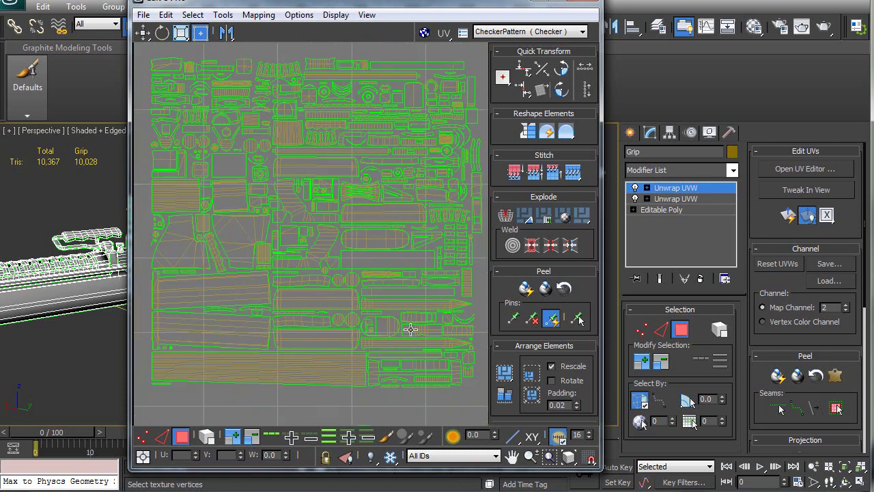
Review how the four UV clusters fill their quadrants of the full UV tile.
{"action": "middle_click_drag", "start_coordinate": [376, 338], "coordinate": [288, 196]}
{"action": "scroll", "coordinate": [353, 335], "scroll_direction": "down", "scroll_amount": 8}
{"action": "scroll", "coordinate": [304, 271], "scroll_direction": "up", "scroll_amount": 4}
{"action": "middle_click_drag", "start_coordinate": [305, 272], "coordinate": [269, 310]}
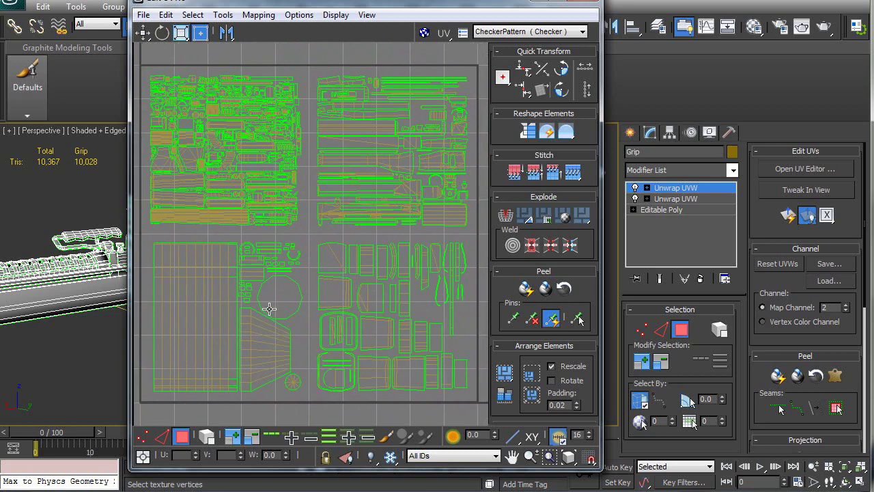
{"action": "scroll", "coordinate": [269, 309], "scroll_direction": "down", "scroll_amount": 2}
{"action": "middle_click_drag", "start_coordinate": [315, 279], "coordinate": [325, 272]}
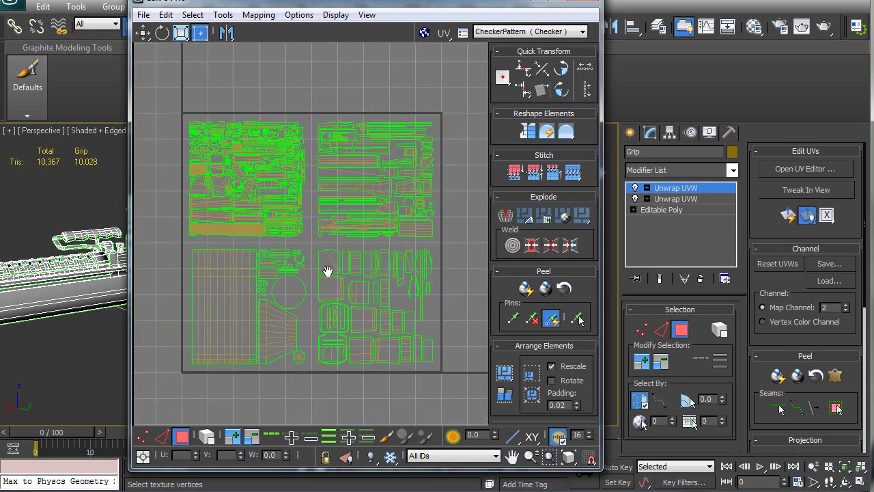
{"action": "scroll", "coordinate": [324, 272], "scroll_direction": "up", "scroll_amount": 2}
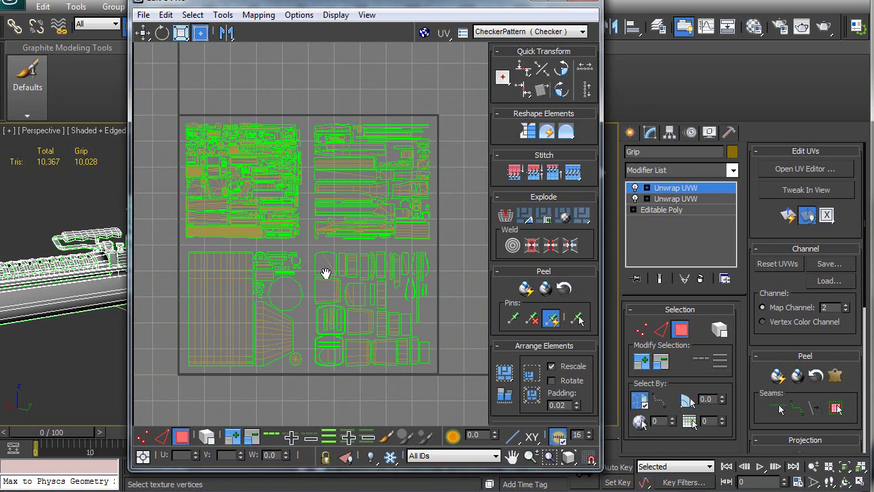
{"action": "scroll", "coordinate": [319, 277], "scroll_direction": "up", "scroll_amount": 1}
{"action": "scroll", "coordinate": [318, 277], "scroll_direction": "down", "scroll_amount": 2}
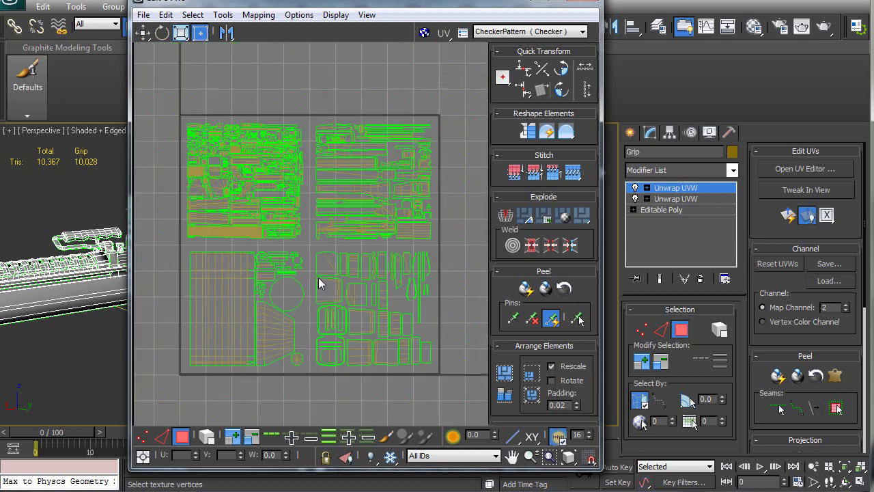
{"action": "middle_click_drag", "start_coordinate": [309, 271], "coordinate": [311, 269]}
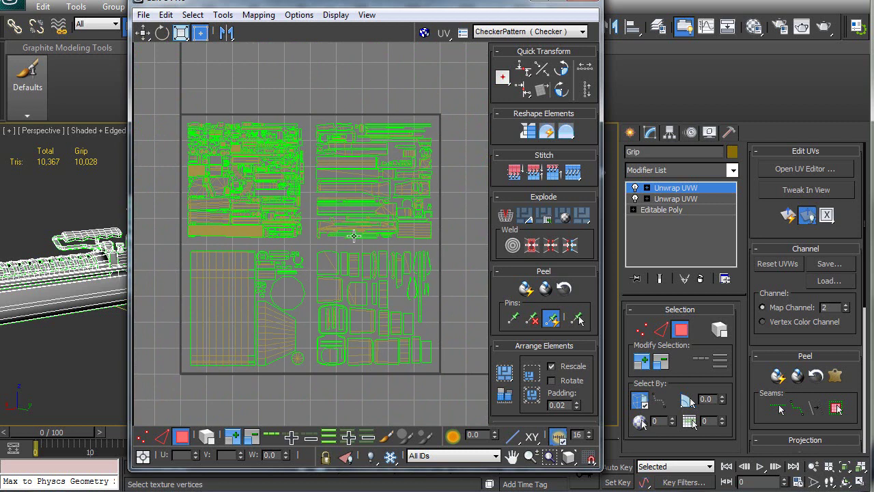
Move the UV editor away from the command panel and recheck the spacing between the four quadrants.
{"action": "left_click_drag", "start_coordinate": [504, 2], "coordinate": [445, 5]}
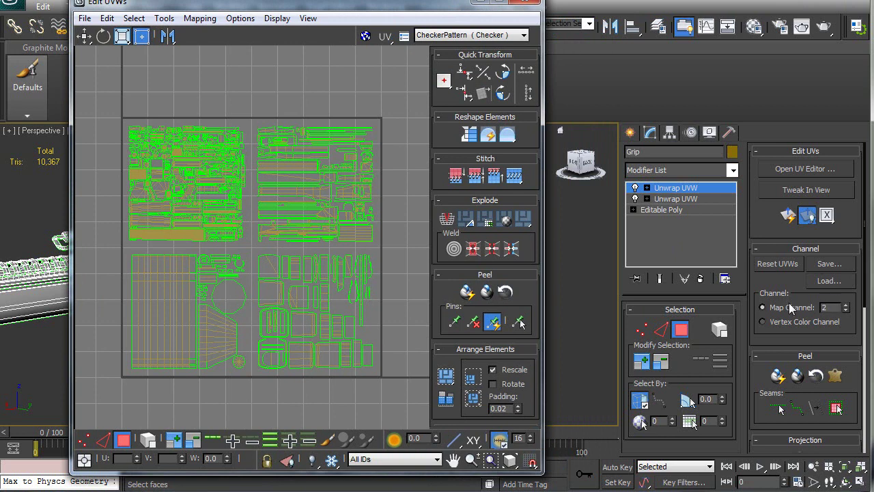
{"action": "middle_click_drag", "start_coordinate": [213, 250], "coordinate": [220, 246]}
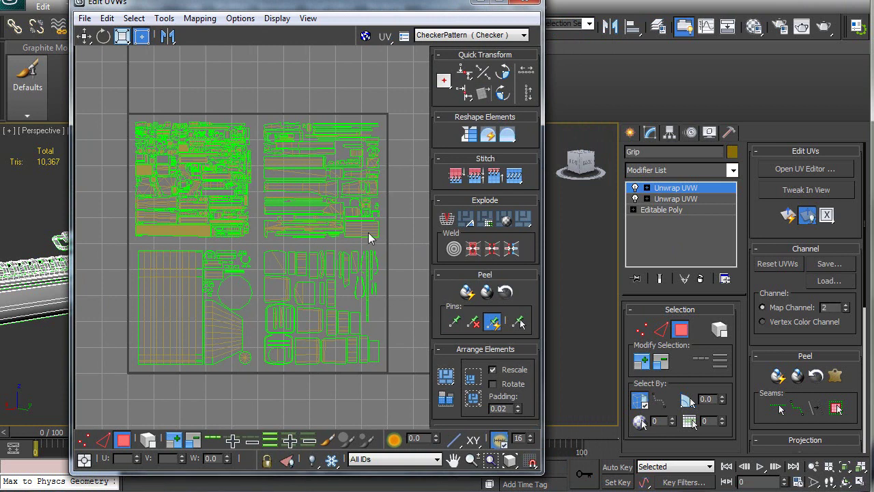
{"action": "scroll", "coordinate": [259, 246], "scroll_direction": "up", "scroll_amount": 3}
{"action": "middle_click_drag", "start_coordinate": [254, 248], "coordinate": [253, 247]}
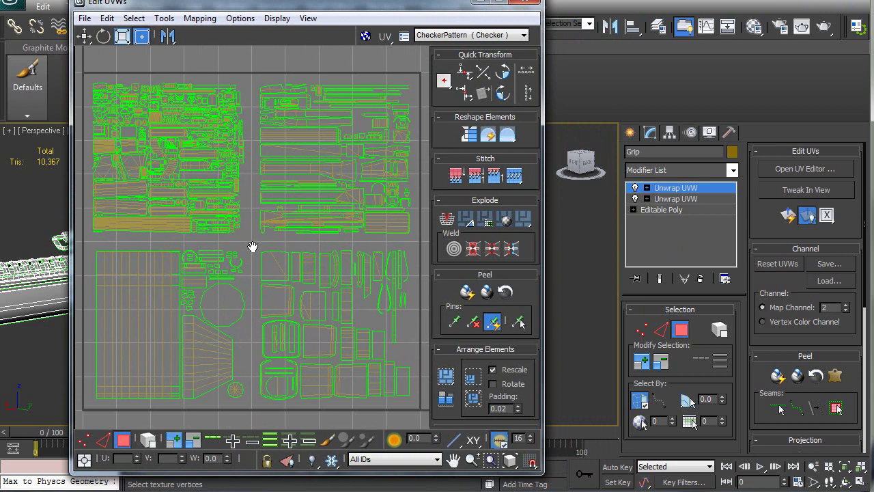
{"action": "scroll", "coordinate": [275, 275], "scroll_direction": "down", "scroll_amount": 3}
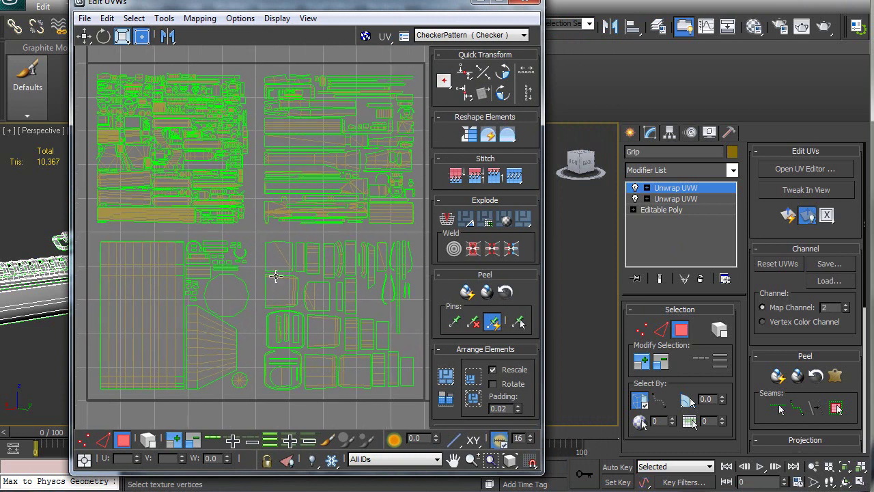
{"action": "middle_click_drag", "start_coordinate": [270, 275], "coordinate": [266, 275]}
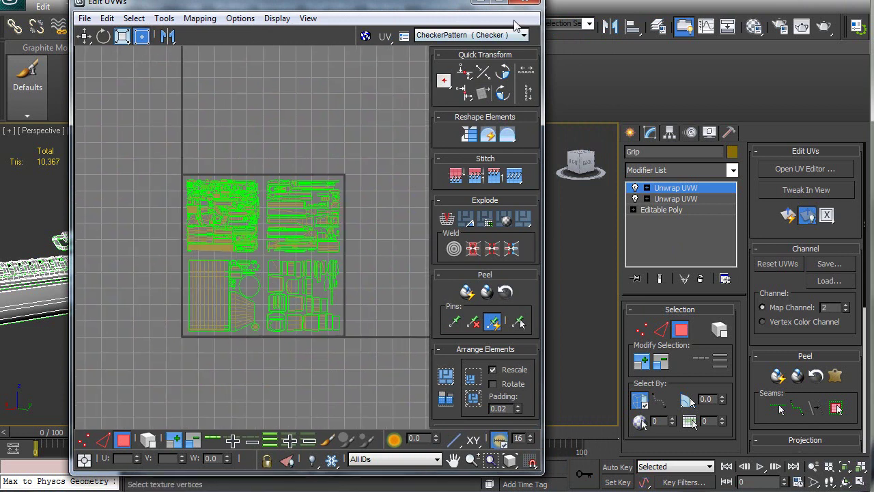
Close the UV editor and view the weapon from its side in the Perspective viewport.
{"action": "left_click", "coordinate": [524, 2]}
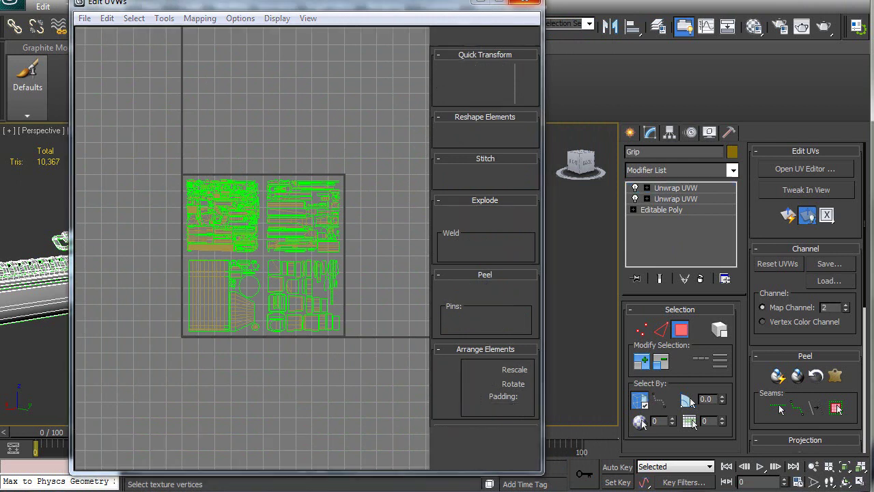
{"action": "middle_click_drag", "start_coordinate": [223, 268], "coordinate": [453, 237]}
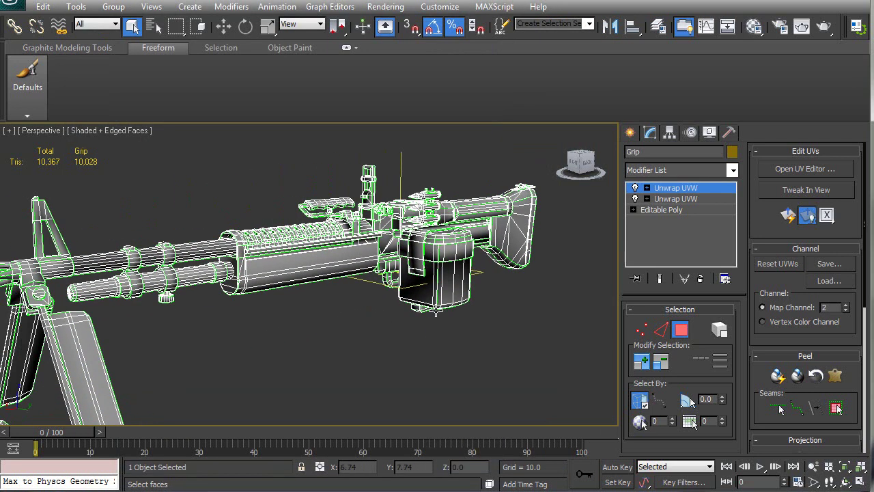
{"action": "middle_click_drag", "start_coordinate": [345, 333], "coordinate": [298, 267]}
{"action": "scroll", "coordinate": [357, 310], "scroll_direction": "down", "scroll_amount": 4}
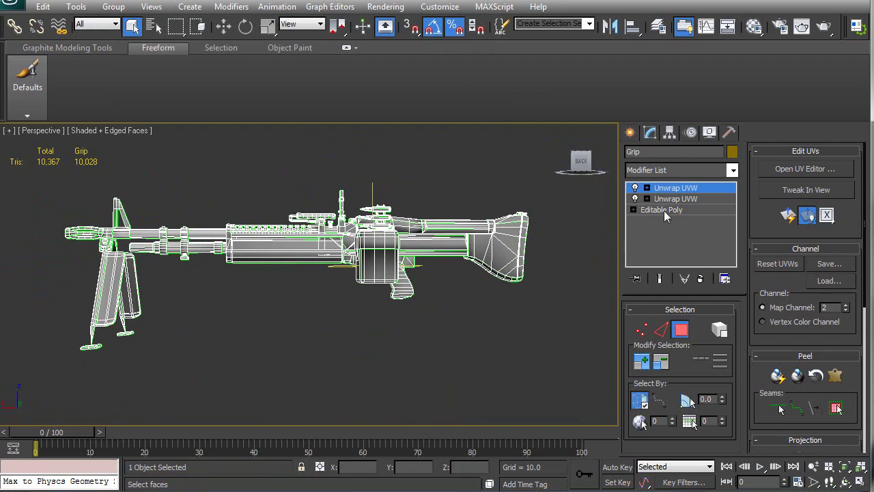
{"action": "scroll", "coordinate": [330, 273], "scroll_direction": "up", "scroll_amount": 3}
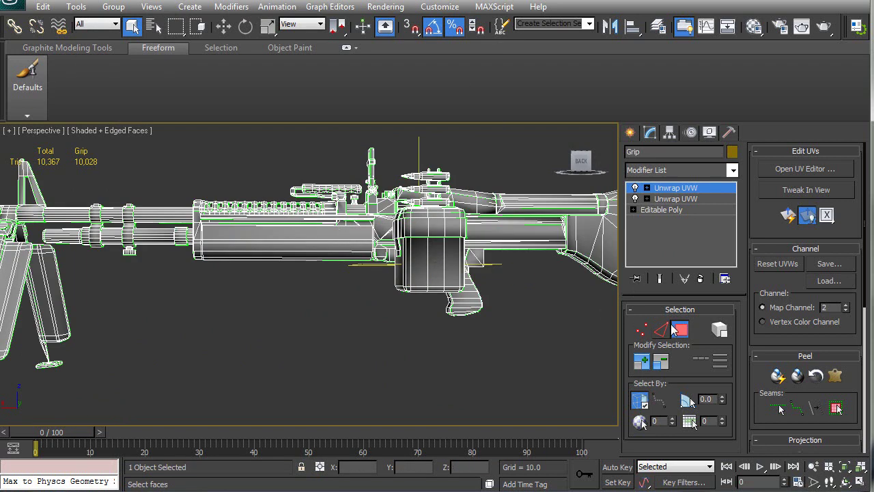
At the Editable Poly level, select all of the weapon's polygons, set their material ID to 1, and leave polygon sub-object mode.
{"action": "left_click", "coordinate": [668, 213]}
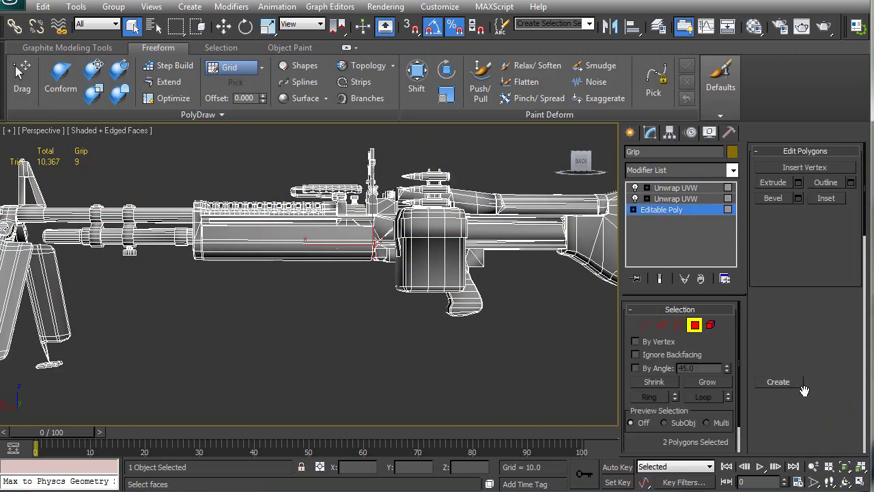
{"action": "scroll", "coordinate": [855, 368], "scroll_direction": "down", "scroll_amount": 8}
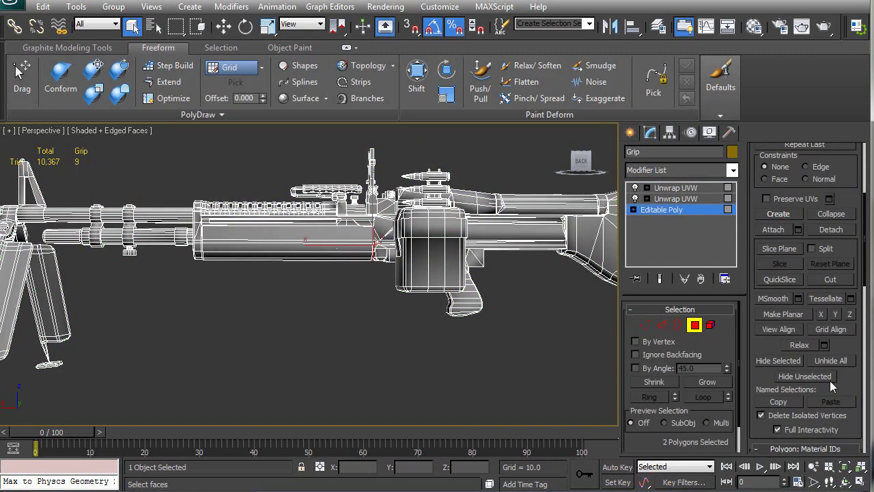
{"action": "double_click", "coordinate": [809, 331]}
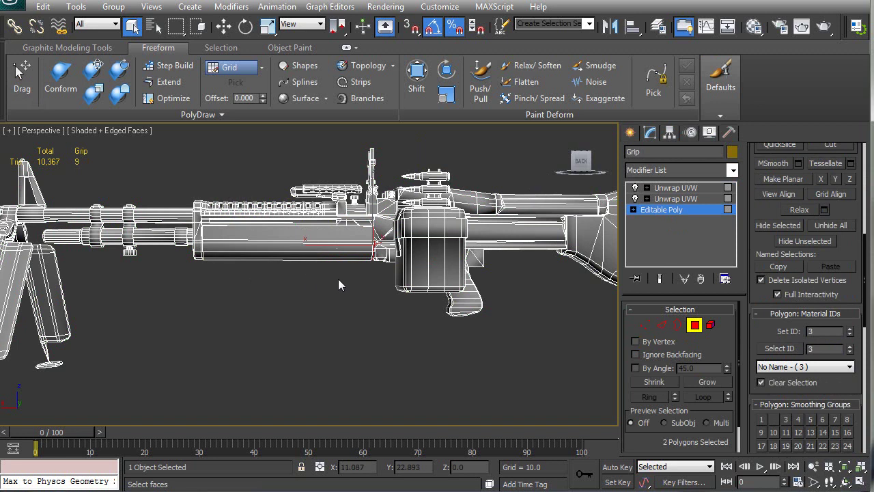
{"action": "key", "text": "ctrl+a"}
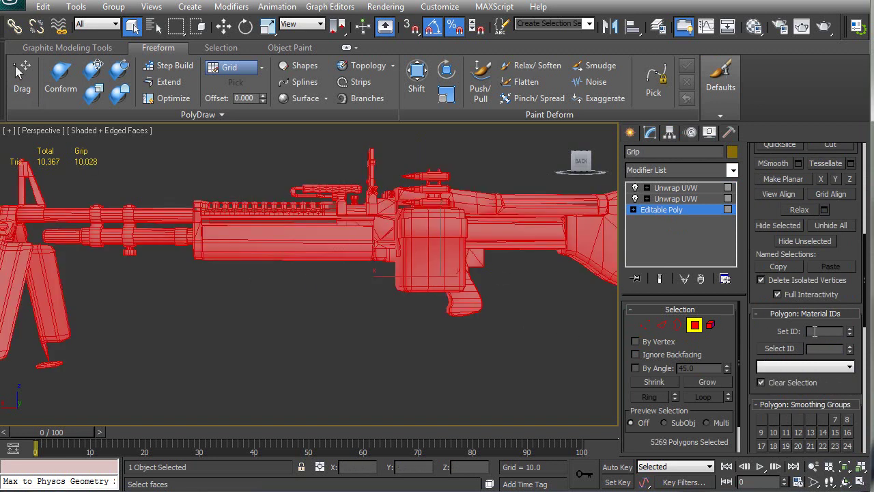
{"action": "key", "text": "Return"}
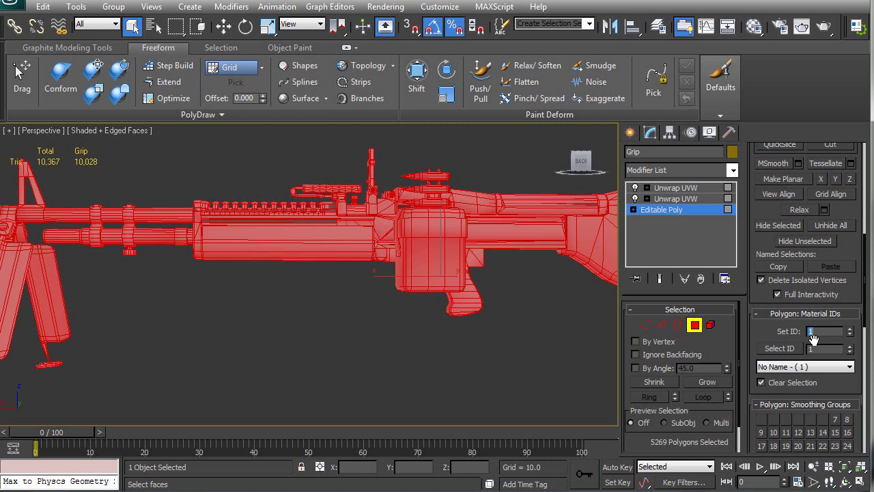
{"action": "left_click", "coordinate": [693, 325]}
Return to the upper Unwrap UVW modifier, reopen its UV editor, and clear the vertex selection.
{"action": "left_click", "coordinate": [675, 188]}
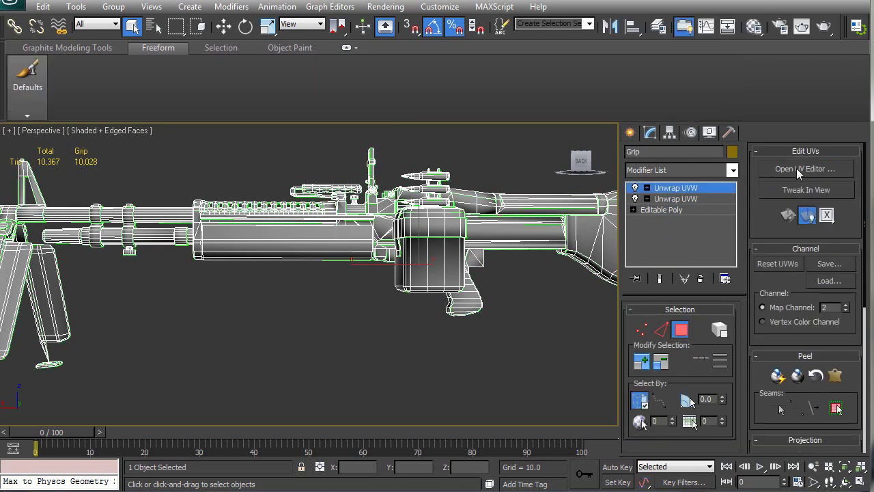
{"action": "left_click", "coordinate": [796, 167]}
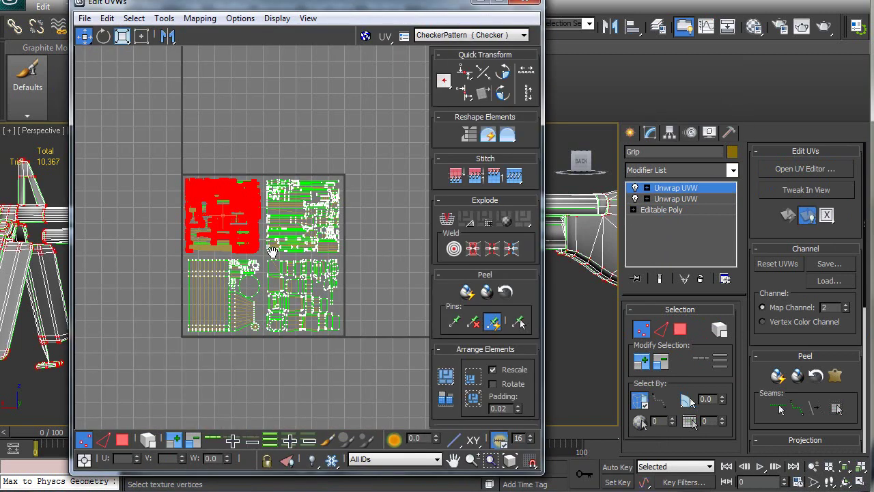
{"action": "middle_click_drag", "start_coordinate": [272, 251], "coordinate": [280, 279]}
{"action": "left_click", "coordinate": [279, 273]}
{"action": "scroll", "coordinate": [278, 279], "scroll_direction": "up", "scroll_amount": 5}
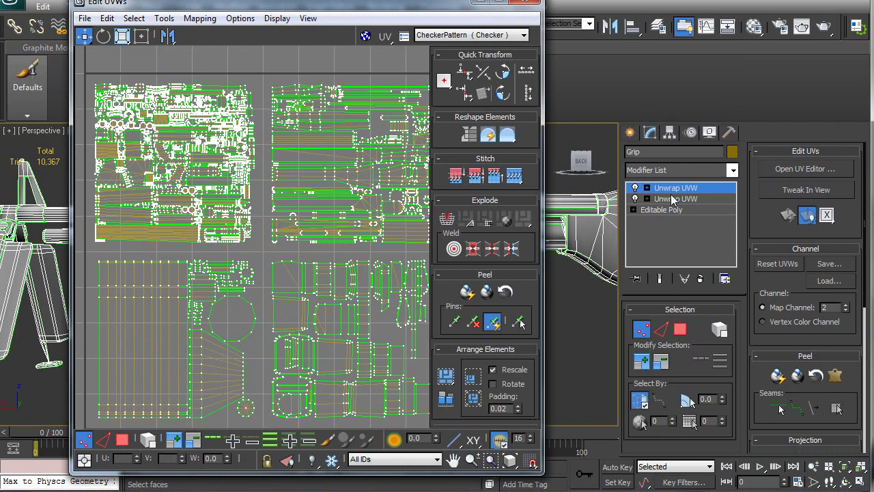
{"action": "middle_click_drag", "start_coordinate": [314, 283], "coordinate": [290, 286]}
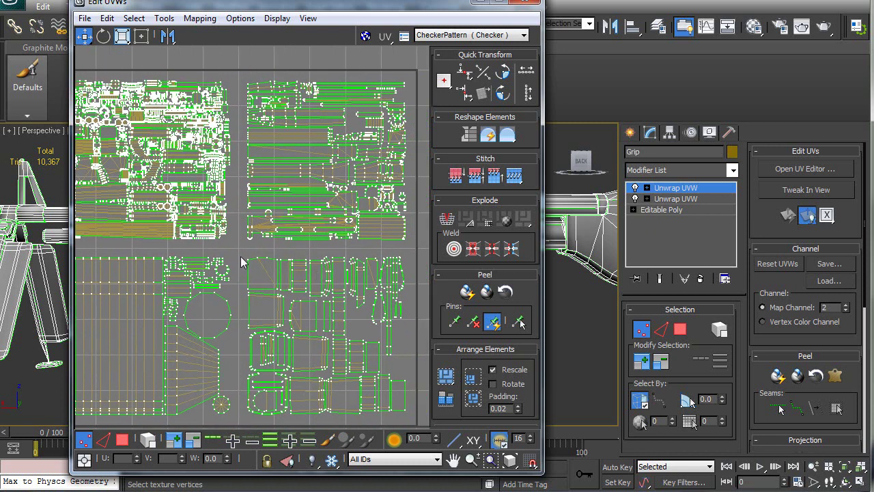
{"action": "middle_click_drag", "start_coordinate": [248, 258], "coordinate": [250, 264]}
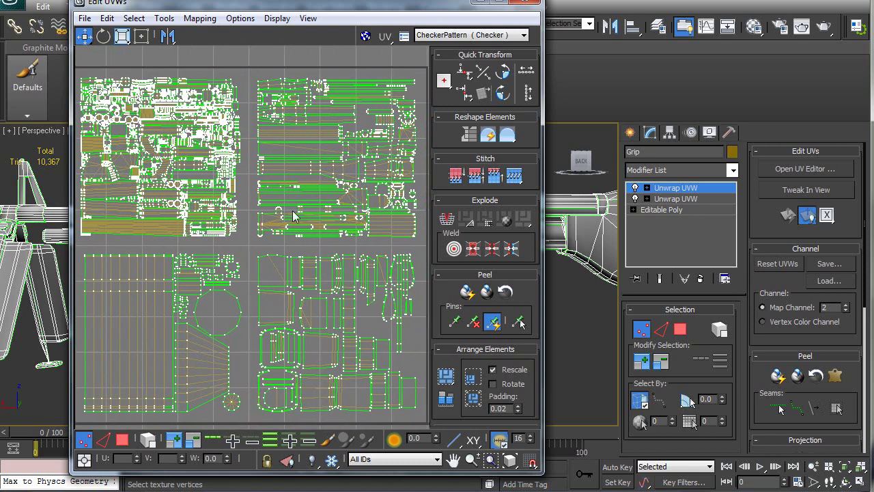
{"action": "middle_click_drag", "start_coordinate": [295, 282], "coordinate": [291, 272]}
{"action": "scroll", "coordinate": [290, 272], "scroll_direction": "down", "scroll_amount": 2}
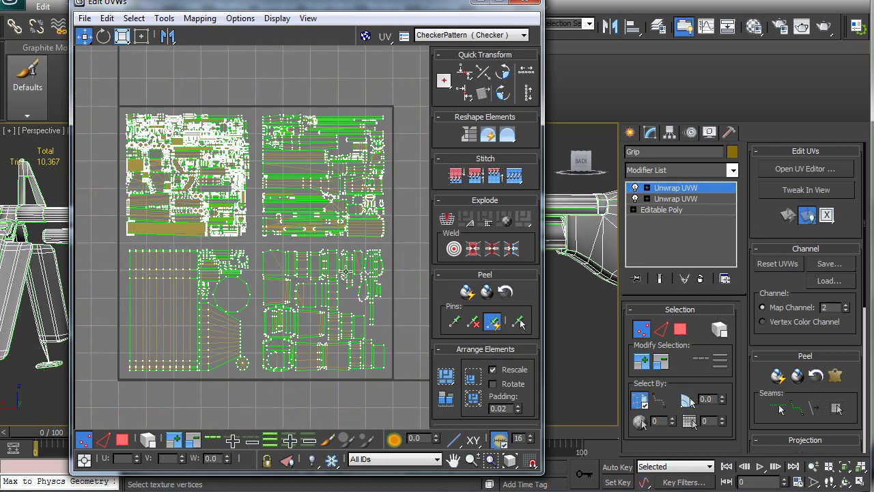
{"action": "middle_click_drag", "start_coordinate": [329, 274], "coordinate": [326, 271]}
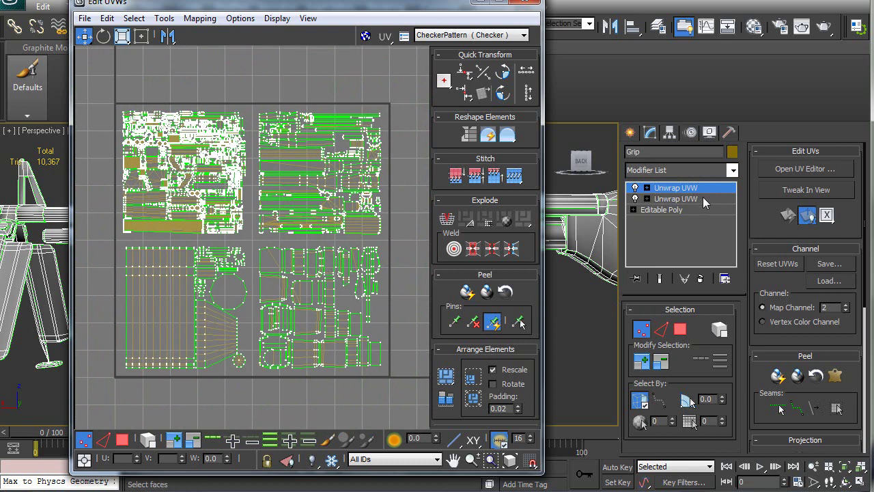
{"action": "middle_click_drag", "start_coordinate": [321, 253], "coordinate": [292, 289]}
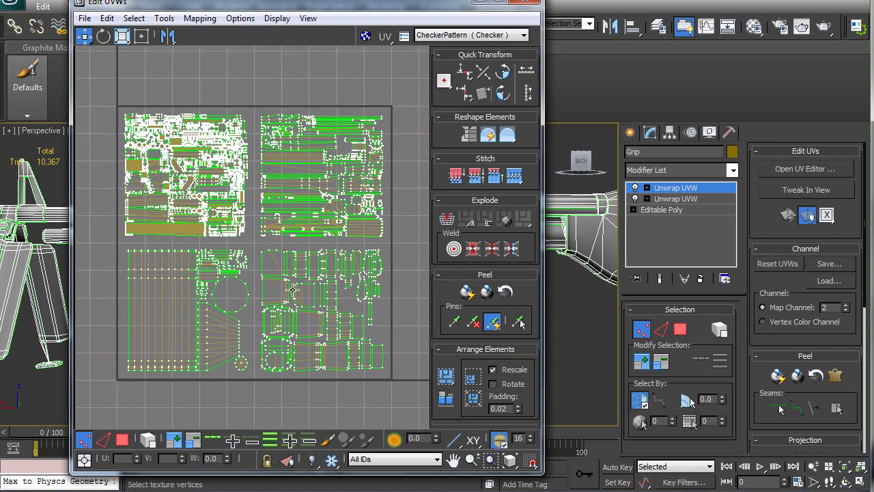
Switch the UV editor to polygon selection, select the entire UV layout, check the Copy command, and clear the selection.
{"action": "left_click", "coordinate": [124, 440]}
{"action": "key", "text": "ctrl+a"}
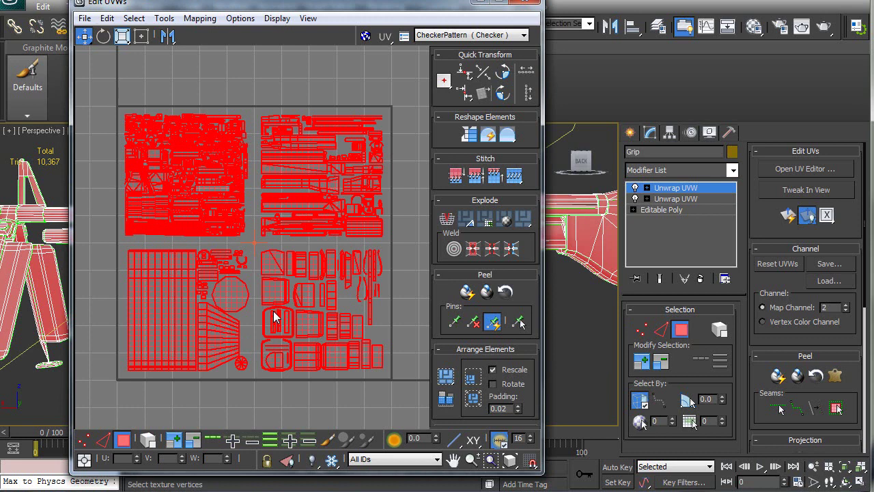
{"action": "left_click_drag", "start_coordinate": [349, 10], "coordinate": [434, 8]}
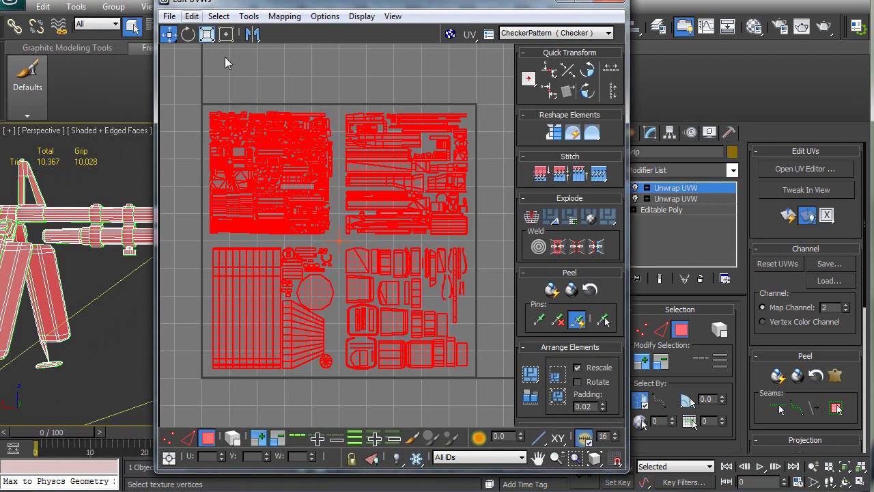
{"action": "left_click", "coordinate": [192, 17]}
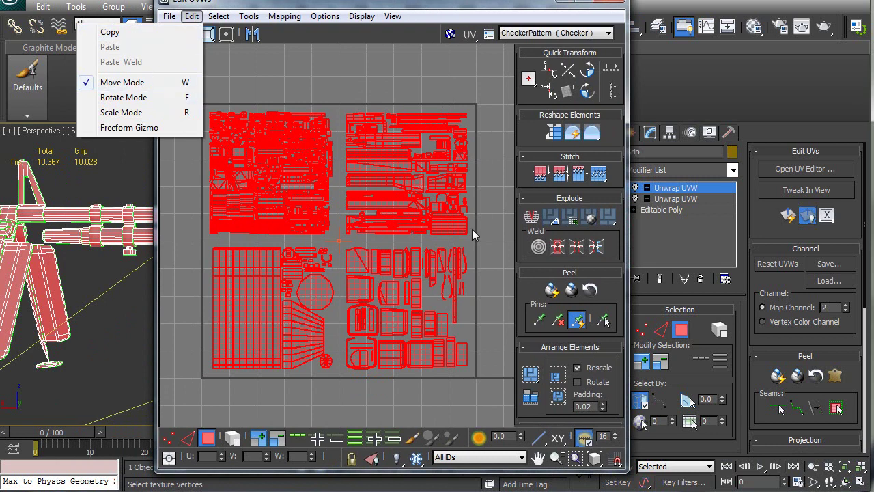
{"action": "left_click", "coordinate": [489, 217]}
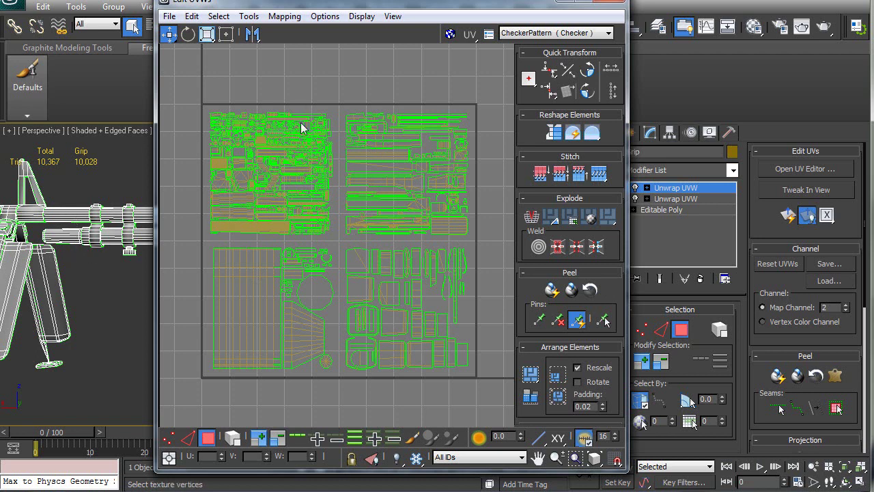
Move the UV editor clear of the viewport and examine the weapon mesh from several angles beside its UV layout.
{"action": "left_click_drag", "start_coordinate": [398, 4], "coordinate": [579, 12]}
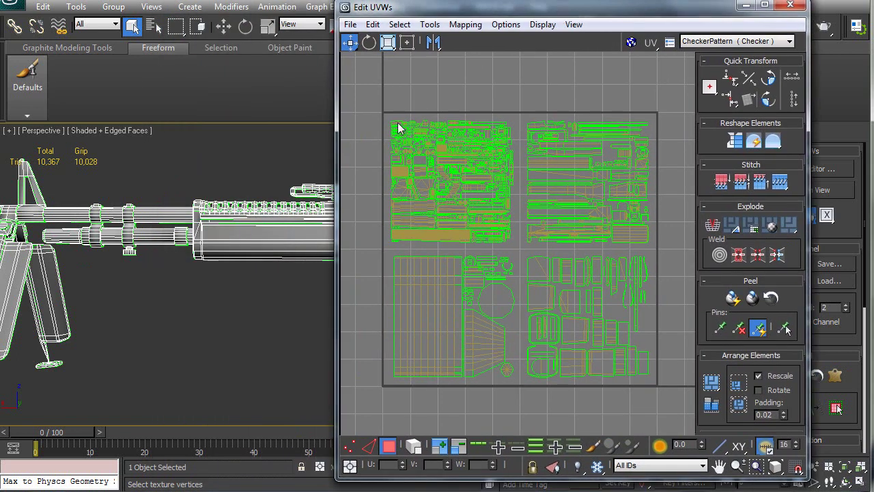
{"action": "middle_click_drag", "start_coordinate": [299, 233], "coordinate": [195, 258]}
{"action": "scroll", "coordinate": [269, 232], "scroll_direction": "down", "scroll_amount": 5}
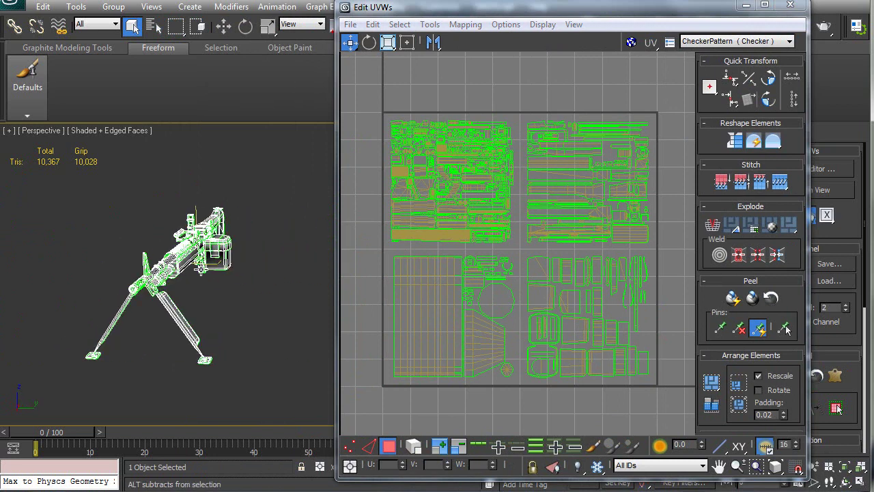
{"action": "scroll", "coordinate": [187, 258], "scroll_direction": "up", "scroll_amount": 5}
{"action": "scroll", "coordinate": [191, 257], "scroll_direction": "down", "scroll_amount": 6}
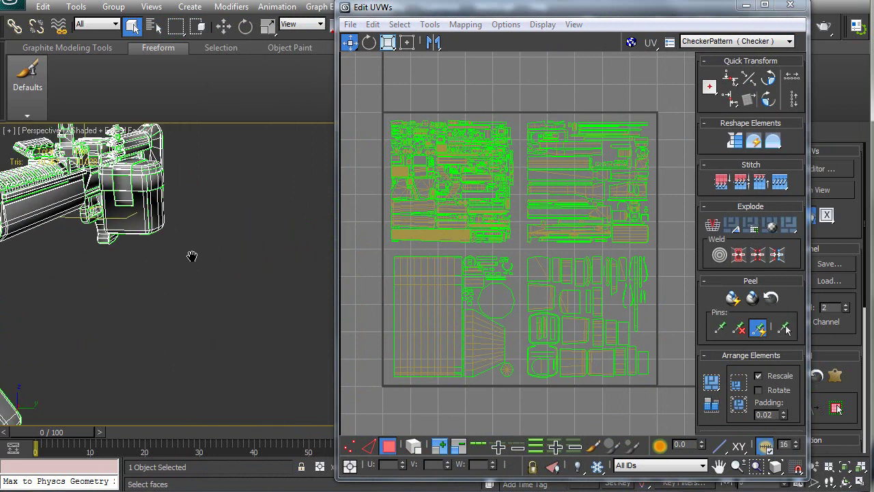
{"action": "middle_click_drag", "start_coordinate": [193, 259], "coordinate": [164, 265]}
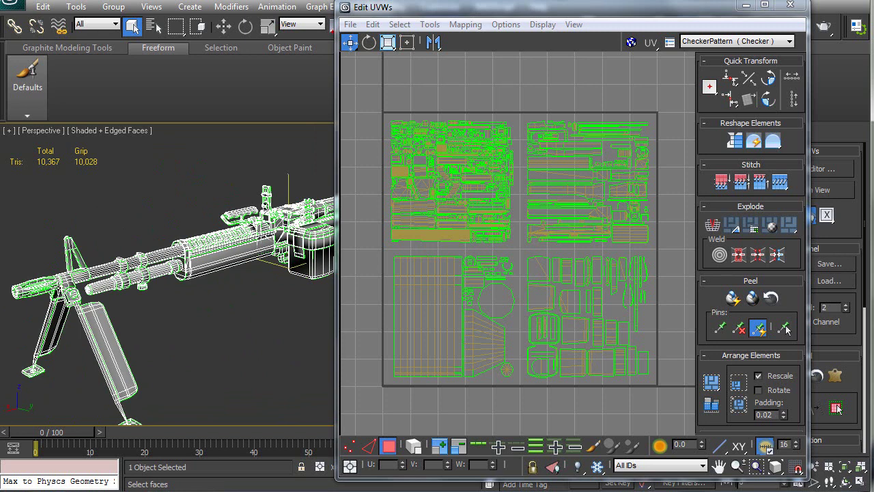
{"action": "middle_click_drag", "start_coordinate": [198, 263], "coordinate": [236, 267], "text": "alt"}
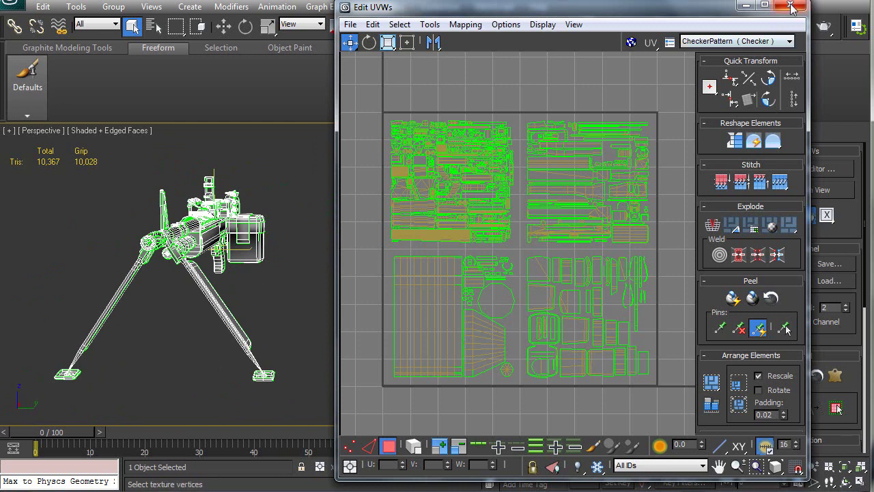
Close the UV editor, return to a side view of the weapon, and deselect it.
{"action": "left_click", "coordinate": [334, 219]}
{"action": "middle_click_drag", "start_coordinate": [306, 222], "coordinate": [303, 253], "text": "alt"}
{"action": "scroll", "coordinate": [302, 253], "scroll_direction": "up", "scroll_amount": 3}
{"action": "scroll", "coordinate": [303, 260], "scroll_direction": "down", "scroll_amount": 2}
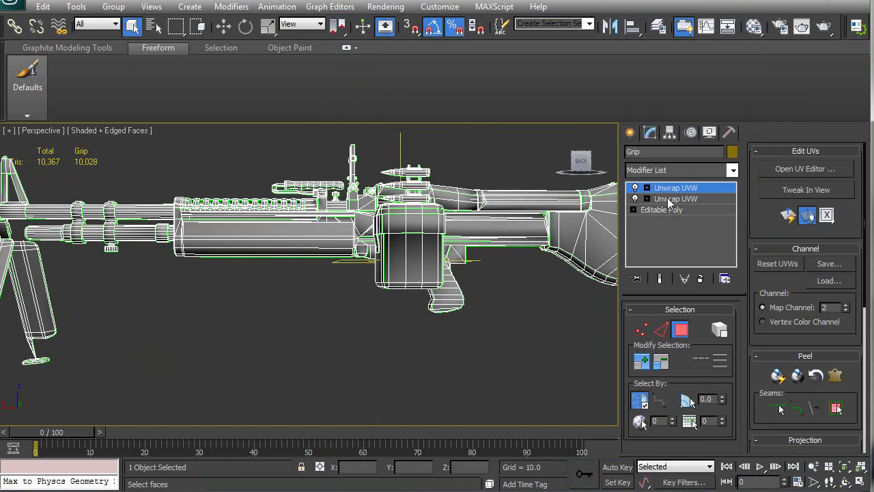
{"action": "left_click", "coordinate": [491, 331]}
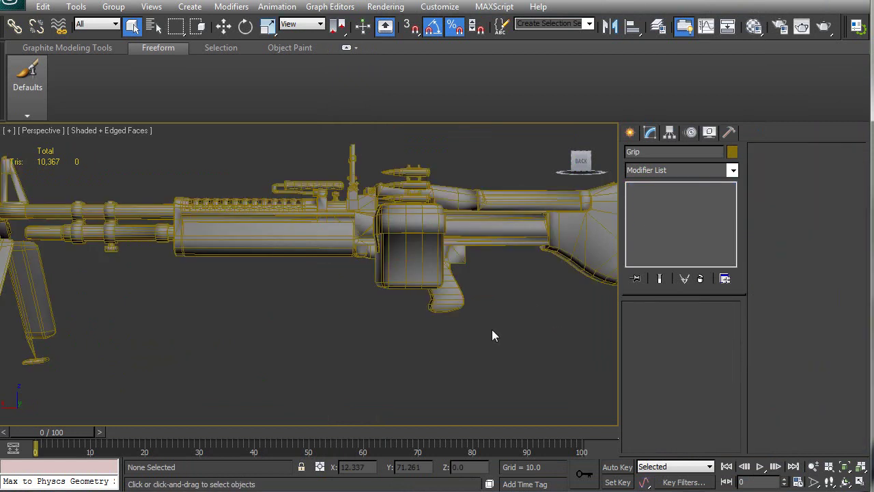
In the Material Editor, choose Bitmap as the map type for the default material's diffuse color.
{"action": "key", "text": "m"}
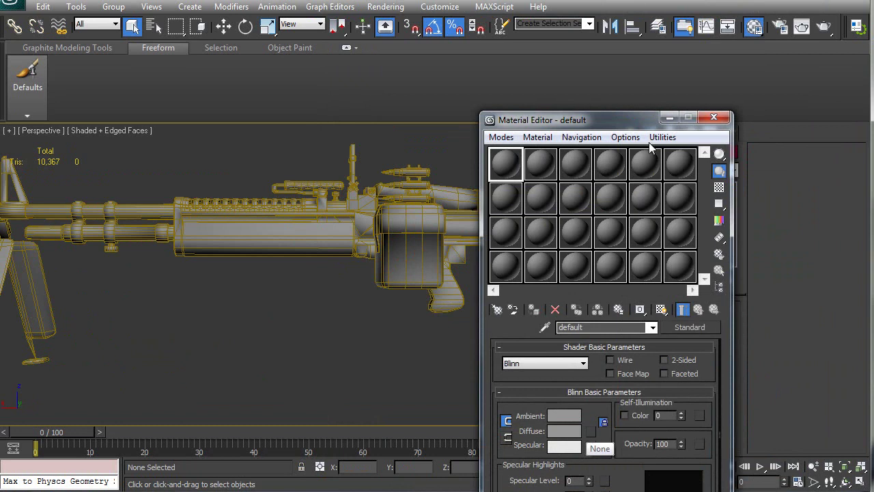
{"action": "left_click_drag", "start_coordinate": [625, 128], "coordinate": [603, 22]}
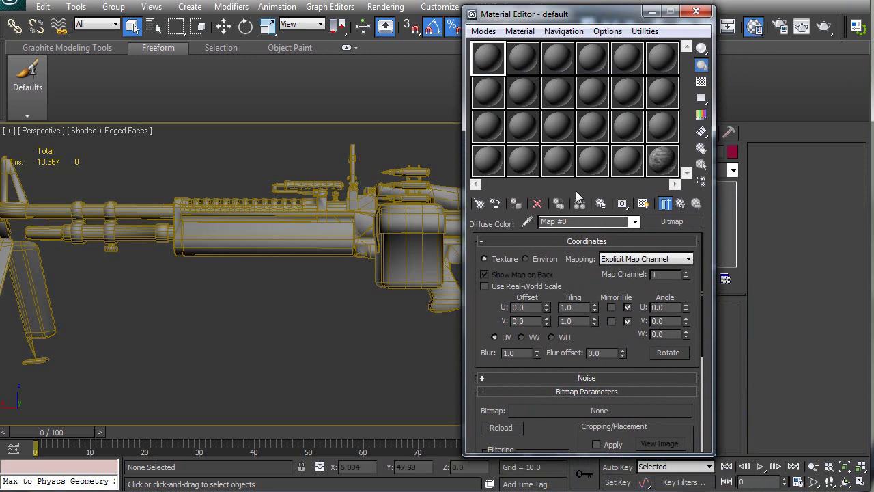
{"action": "left_click", "coordinate": [694, 203]}
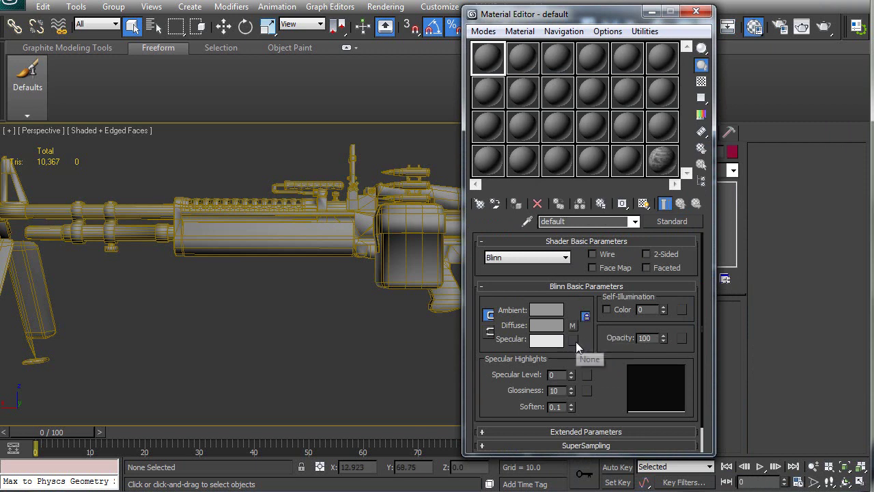
{"action": "left_click", "coordinate": [573, 326]}
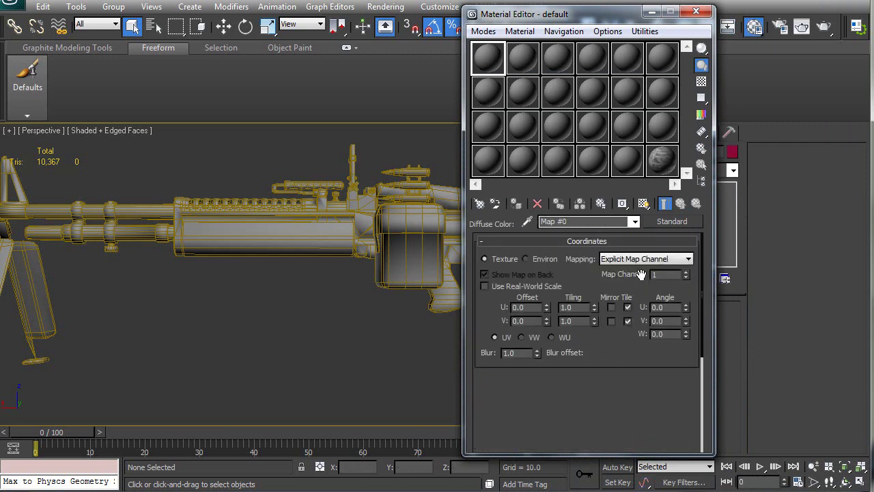
{"action": "left_click", "coordinate": [671, 223]}
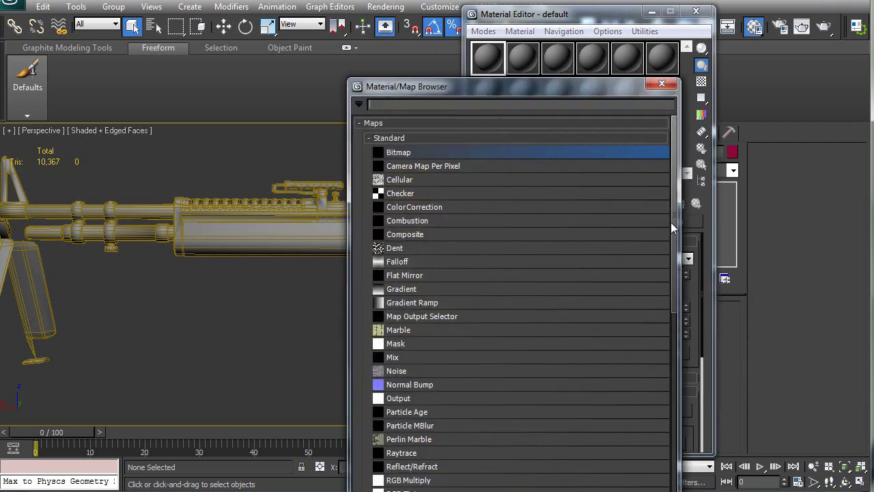
{"action": "double_click", "coordinate": [398, 152]}
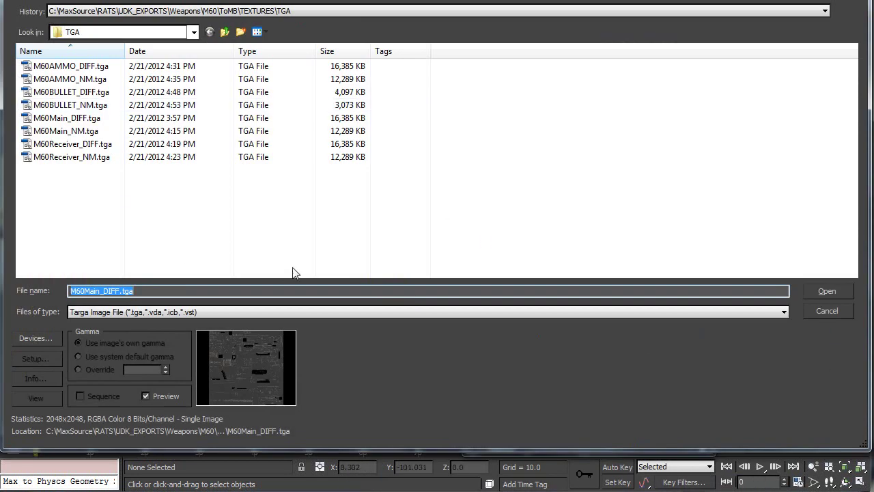
Load M60Main_DIFF.tga from the TGA folder as the diffuse bitmap.
{"action": "mouse_move", "coordinate": [260, 0]}
{"action": "left_mouse_down"}
{"action": "mouse_move", "coordinate": [273, 21]}
{"action": "mouse_move", "coordinate": [258, 15]}
{"action": "left_mouse_up"}
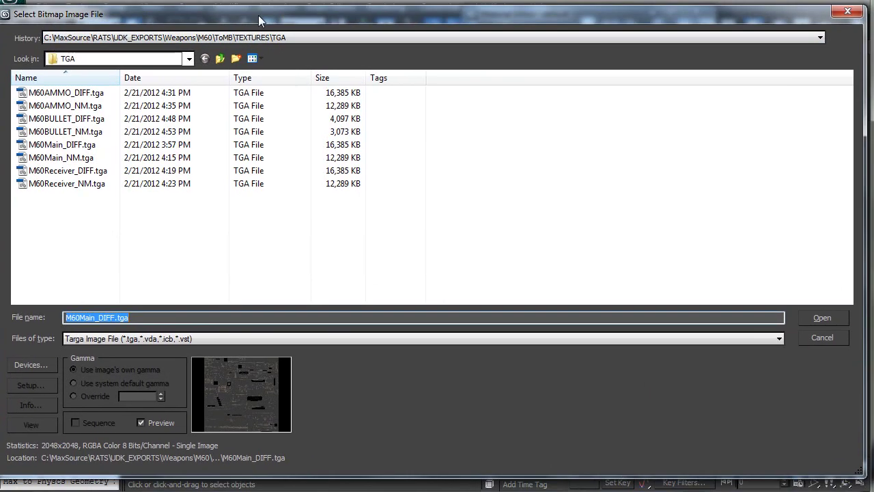
{"action": "left_click", "coordinate": [68, 145]}
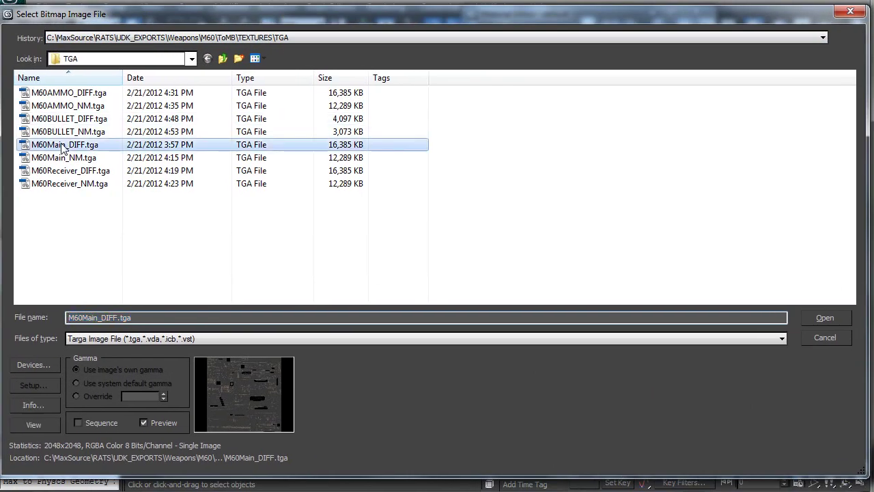
{"action": "left_click", "coordinate": [823, 318]}
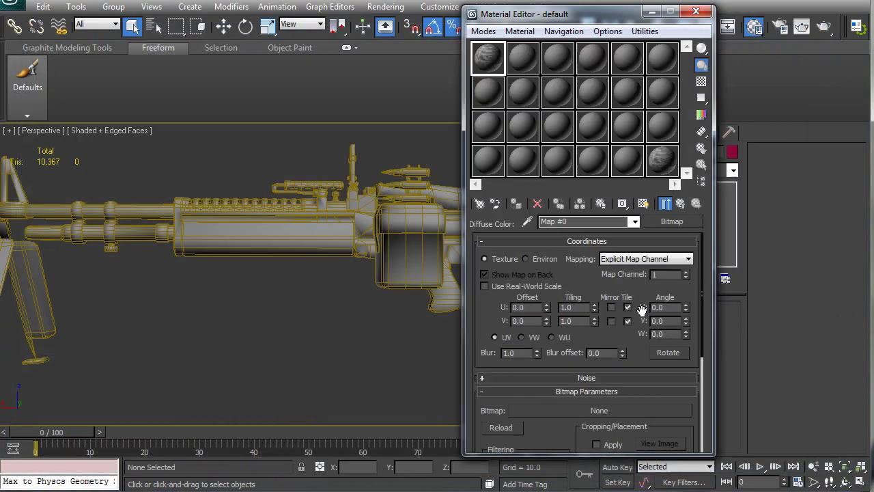
Assign the default material to the weapon and show its texture in the viewport with edged faces turned off.
{"action": "left_click", "coordinate": [418, 240]}
{"action": "left_click_drag", "start_coordinate": [491, 62], "coordinate": [390, 221]}
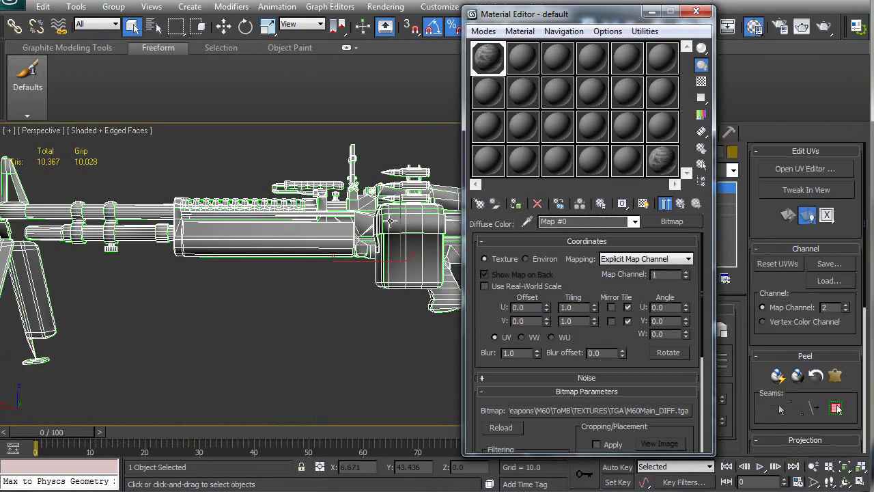
{"action": "left_click", "coordinate": [643, 203]}
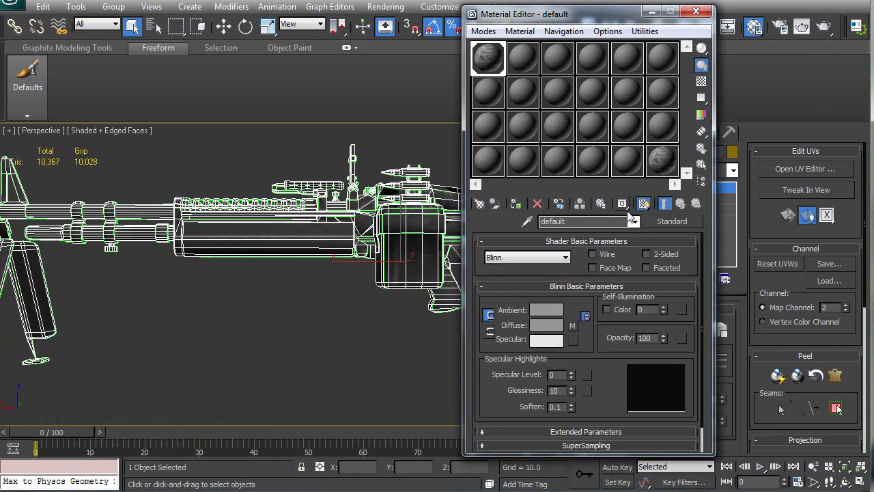
{"action": "mouse_move", "coordinate": [338, 255]}
{"action": "middle_mouse_down", "text": "alt"}
{"action": "mouse_move", "coordinate": [420, 267]}
{"action": "mouse_move", "coordinate": [328, 285]}
{"action": "mouse_move", "coordinate": [314, 312]}
{"action": "middle_mouse_up", "text": "alt"}
{"action": "key", "text": "F4"}
Examine the diffuse texture up close on the ammo box, receiver and barrel areas of the weapon.
{"action": "scroll", "coordinate": [331, 285], "scroll_direction": "up", "scroll_amount": 4}
{"action": "scroll", "coordinate": [335, 286], "scroll_direction": "up", "scroll_amount": 6}
{"action": "middle_click_drag", "start_coordinate": [265, 224], "coordinate": [314, 255], "text": "alt"}
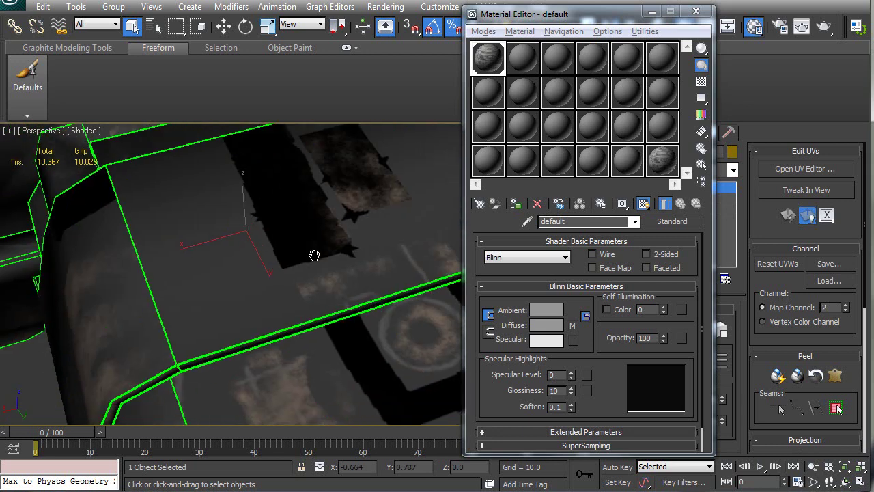
{"action": "scroll", "coordinate": [171, 296], "scroll_direction": "down", "scroll_amount": 5}
{"action": "middle_click_drag", "start_coordinate": [171, 297], "coordinate": [339, 230], "text": "alt"}
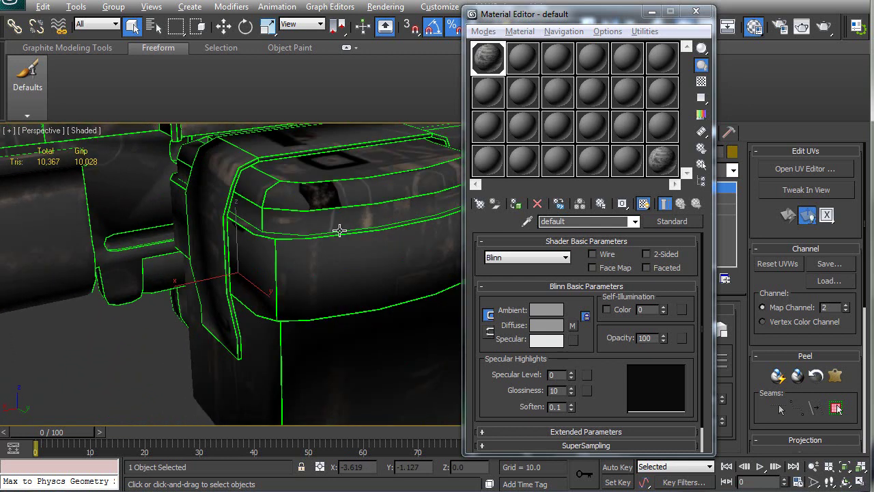
{"action": "scroll", "coordinate": [339, 230], "scroll_direction": "down", "scroll_amount": 8}
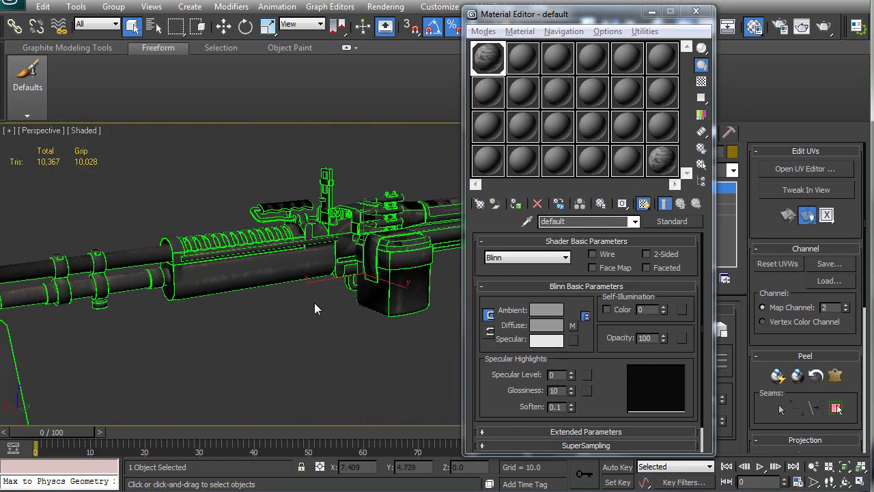
{"action": "scroll", "coordinate": [325, 301], "scroll_direction": "up", "scroll_amount": 5}
{"action": "middle_click_drag", "start_coordinate": [351, 279], "coordinate": [332, 294], "text": "alt"}
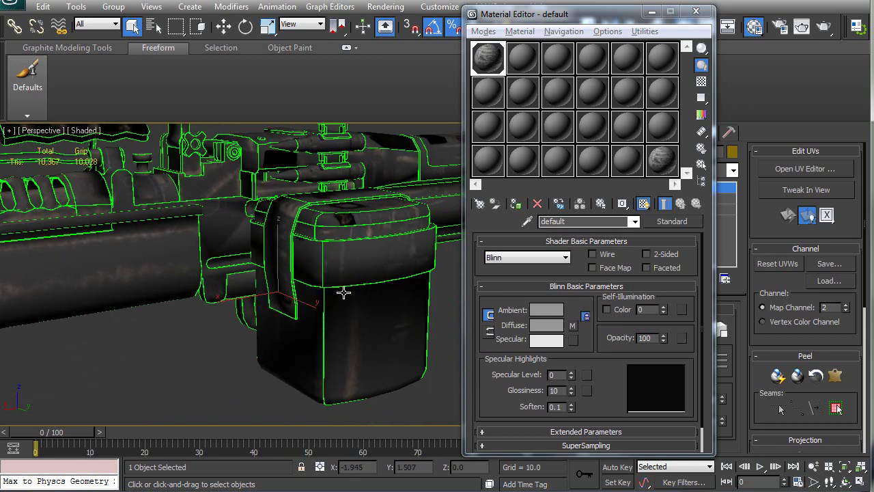
{"action": "scroll", "coordinate": [344, 292], "scroll_direction": "up", "scroll_amount": 6}
{"action": "mouse_move", "coordinate": [267, 286]}
{"action": "middle_mouse_down", "text": "alt"}
{"action": "mouse_move", "coordinate": [297, 306]}
{"action": "mouse_move", "coordinate": [255, 312]}
{"action": "mouse_move", "coordinate": [246, 331]}
{"action": "mouse_move", "coordinate": [275, 302]}
{"action": "middle_mouse_up", "text": "alt"}
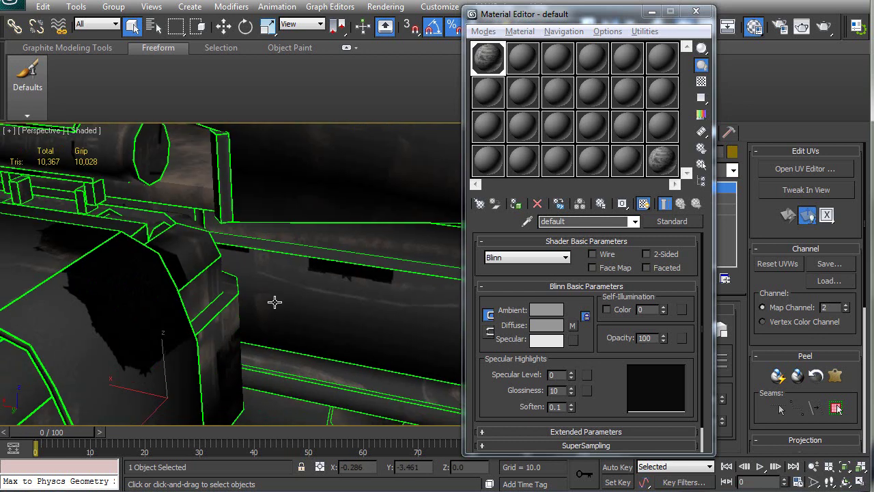
Frame the whole weapon in the viewport and close the Material Editor.
{"action": "key", "text": "z"}
{"action": "left_click_drag", "start_coordinate": [587, 19], "coordinate": [736, 22]}
{"action": "middle_click_drag", "start_coordinate": [396, 265], "coordinate": [369, 256], "text": "alt"}
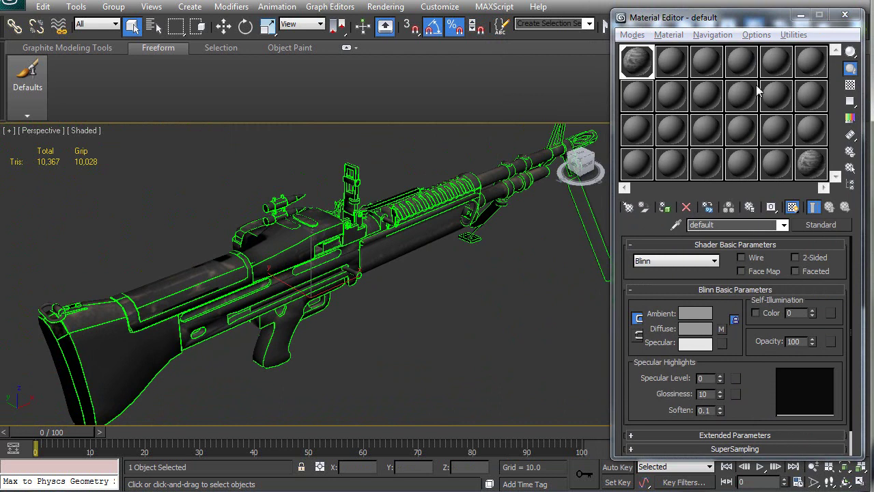
{"action": "left_click", "coordinate": [844, 14]}
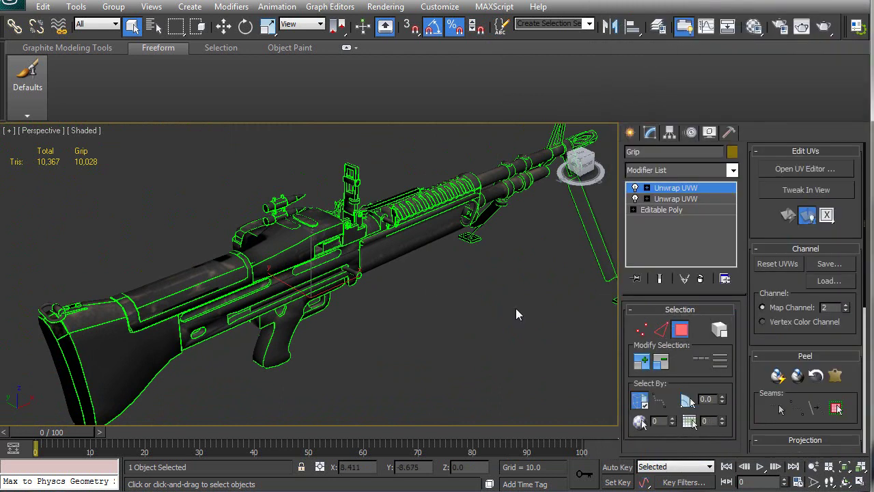
Examine the textured weapon from the stock, side and muzzle, finishing with the whole model in side view.
{"action": "middle_click_drag", "start_coordinate": [361, 308], "coordinate": [437, 272], "text": "alt"}
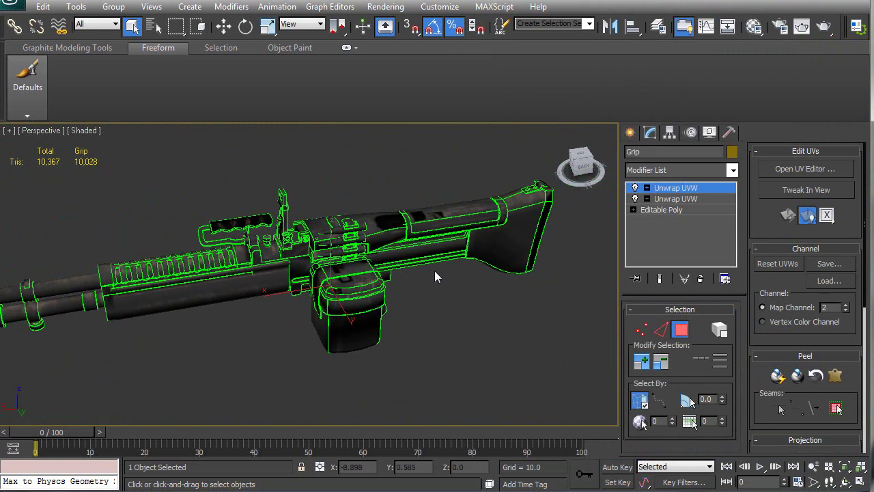
{"action": "scroll", "coordinate": [437, 267], "scroll_direction": "up", "scroll_amount": 2}
{"action": "middle_click_drag", "start_coordinate": [439, 234], "coordinate": [376, 262]}
{"action": "middle_click_drag", "start_coordinate": [504, 325], "coordinate": [315, 347], "text": "alt"}
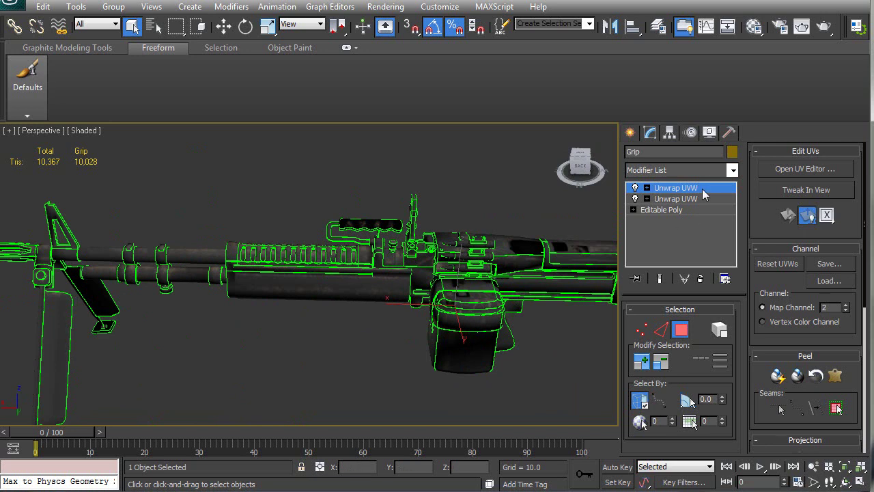
{"action": "middle_click_drag", "start_coordinate": [414, 305], "coordinate": [419, 268], "text": "alt"}
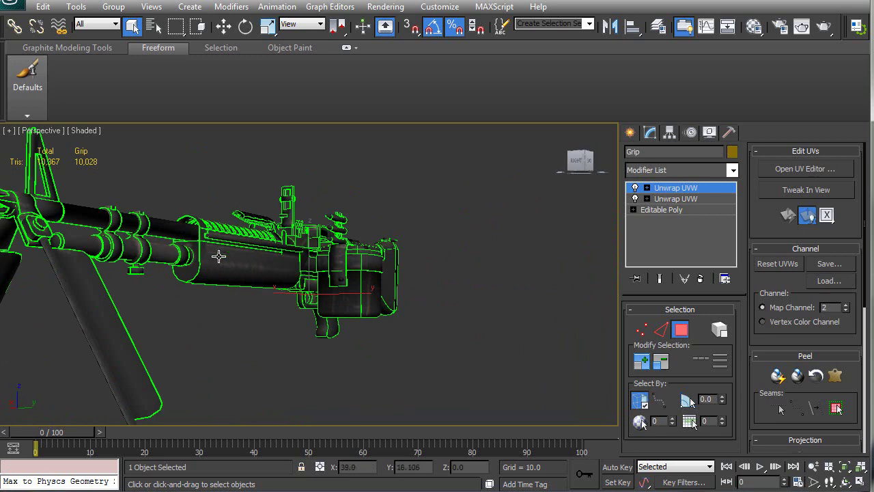
{"action": "middle_click_drag", "start_coordinate": [334, 293], "coordinate": [340, 323], "text": "alt"}
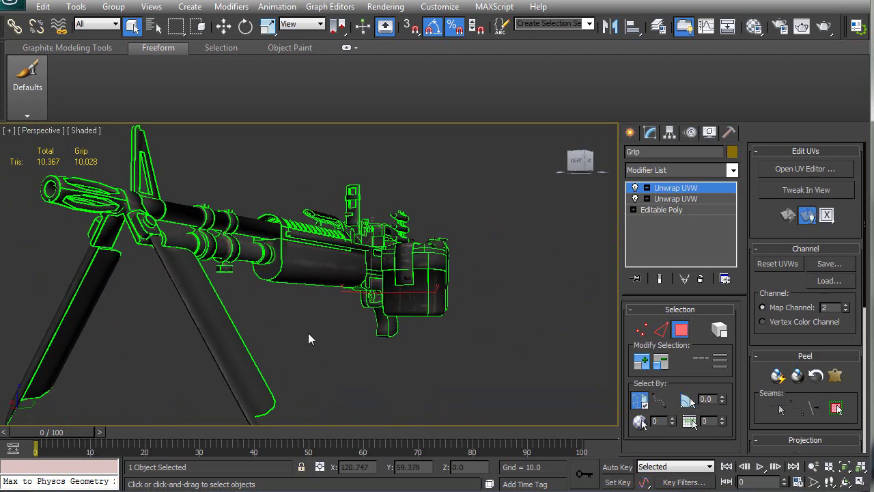
{"action": "middle_click_drag", "start_coordinate": [309, 337], "coordinate": [348, 345], "text": "alt"}
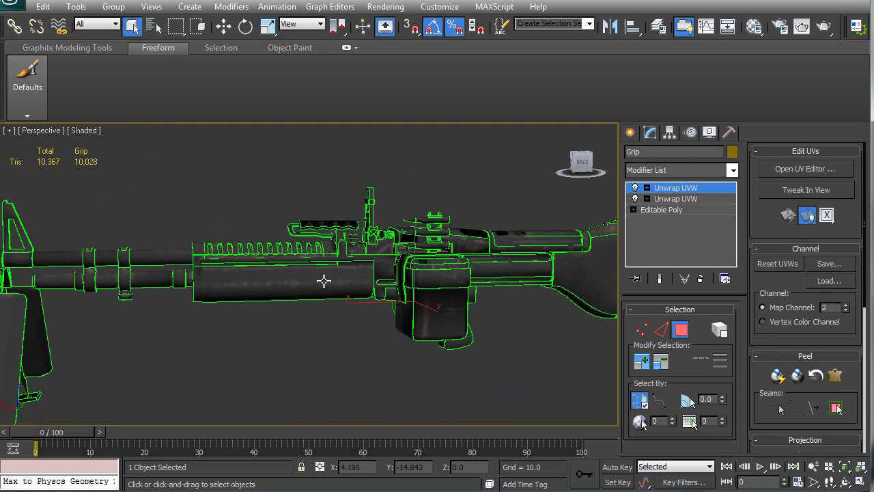
{"action": "middle_click_drag", "start_coordinate": [342, 293], "coordinate": [333, 329], "text": "alt"}
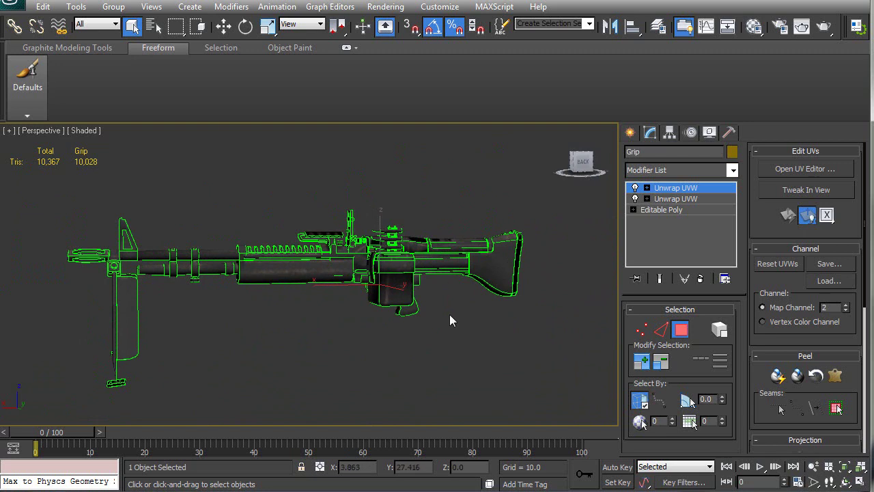
Turn off the display of map seams in the upper Unwrap UVW modifier on the weapon.
{"action": "middle_click_drag", "start_coordinate": [448, 315], "coordinate": [397, 335], "text": "alt"}
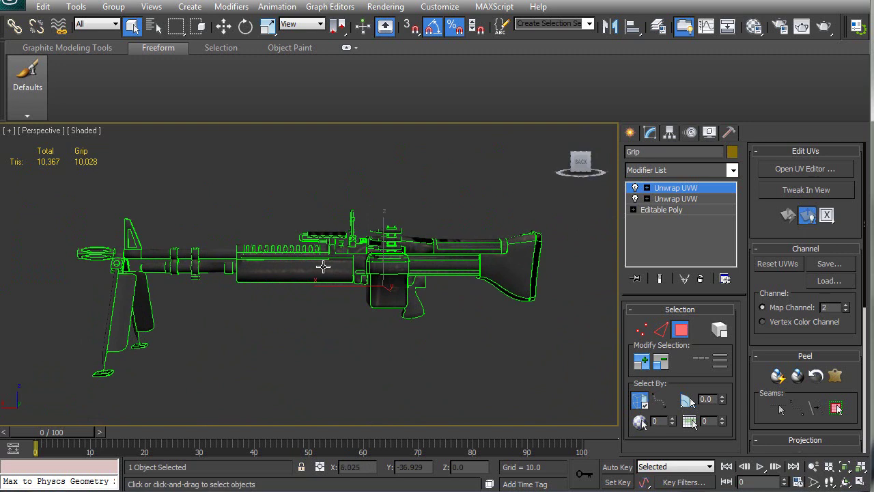
{"action": "middle_click_drag", "start_coordinate": [355, 299], "coordinate": [568, 205]}
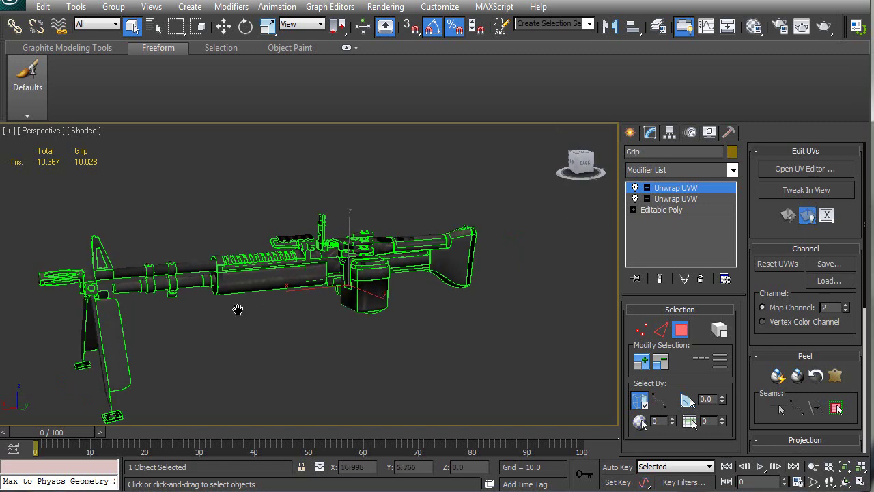
{"action": "scroll", "coordinate": [284, 312], "scroll_direction": "up", "scroll_amount": 3}
{"action": "scroll", "coordinate": [533, 344], "scroll_direction": "up", "scroll_amount": 2}
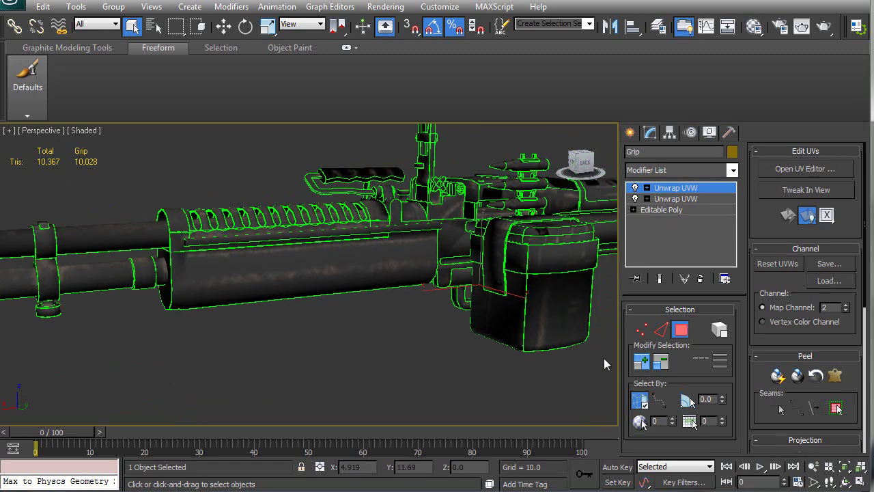
{"action": "scroll", "coordinate": [768, 339], "scroll_direction": "down", "scroll_amount": 8}
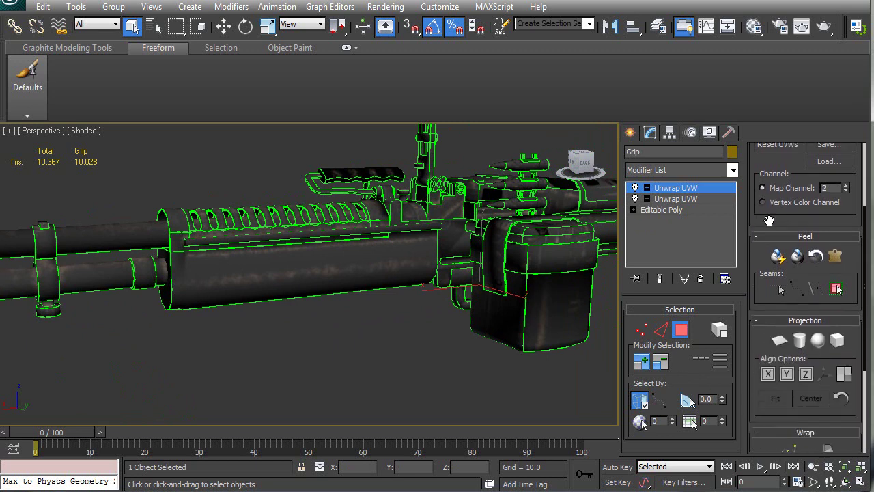
{"action": "left_click", "coordinate": [763, 360]}
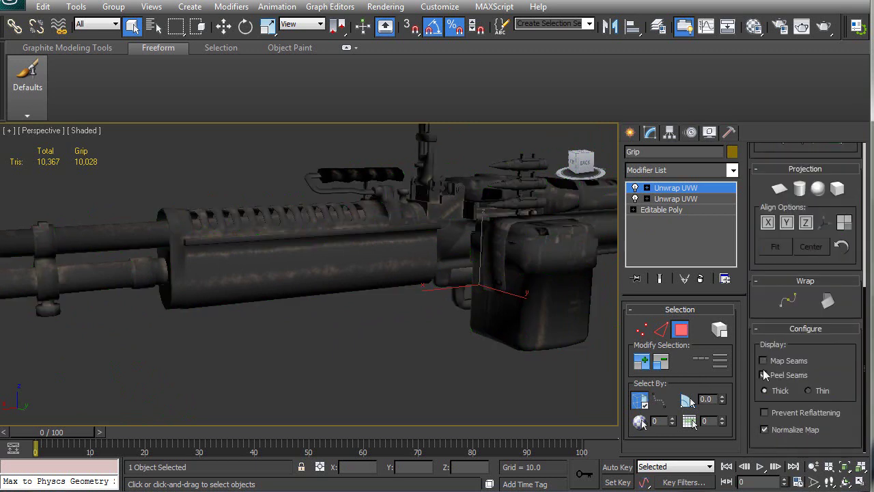
Replace the default material's diffuse bitmap with M60AMMO_DIFF.tga.
{"action": "middle_click_drag", "start_coordinate": [541, 295], "coordinate": [490, 326], "text": "alt"}
{"action": "middle_click_drag", "start_coordinate": [273, 295], "coordinate": [219, 307], "text": "alt"}
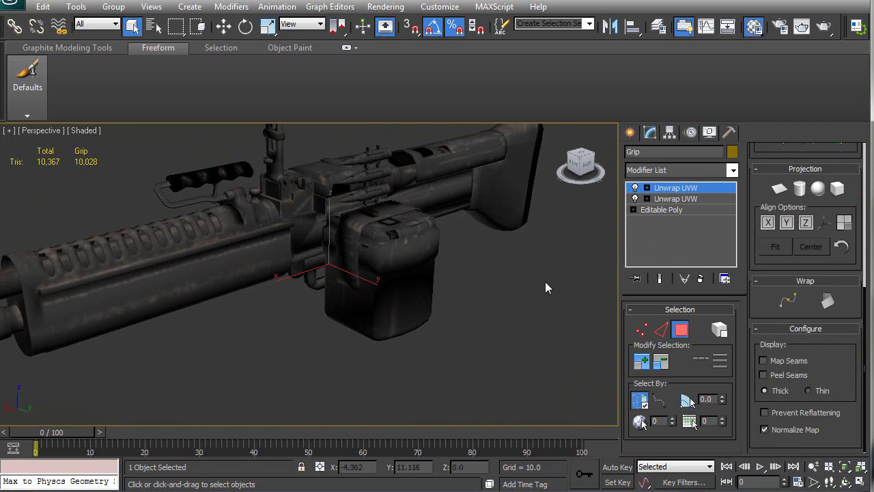
{"action": "key", "text": "m"}
{"action": "left_click", "coordinate": [721, 330]}
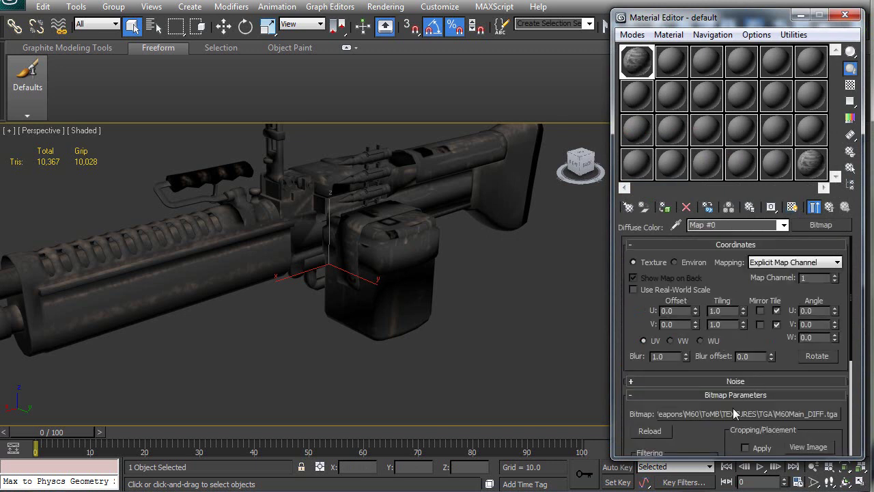
{"action": "left_click", "coordinate": [737, 414]}
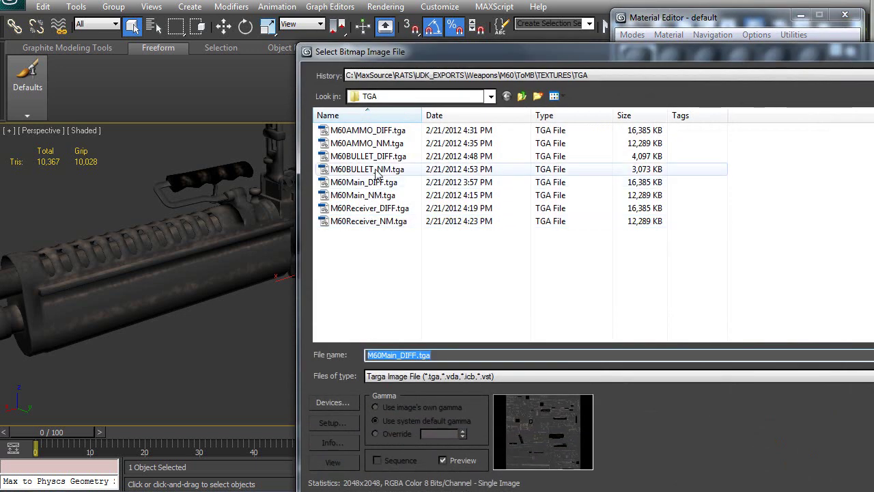
{"action": "left_click", "coordinate": [375, 130]}
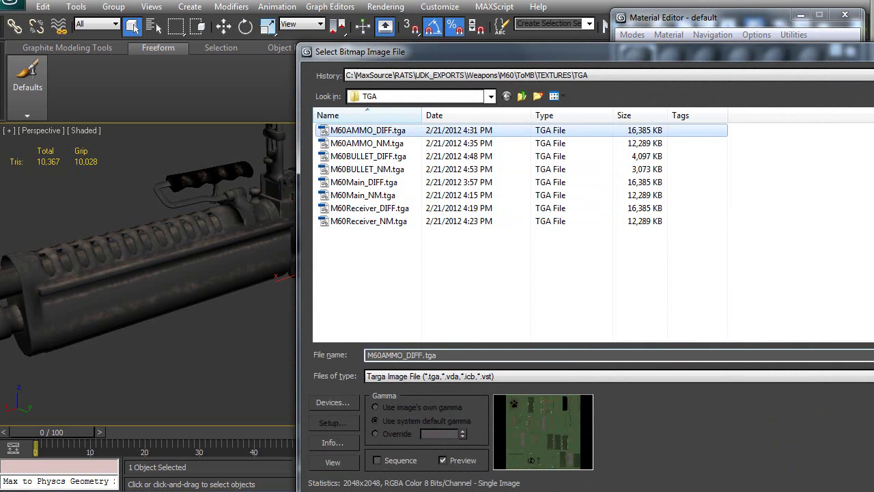
{"action": "key", "text": "Return"}
Examine the ammo diffuse texture up close on the ammo pouch and its strap, finishing with the whole weapon.
{"action": "middle_click_drag", "start_coordinate": [318, 228], "coordinate": [431, 276], "text": "alt"}
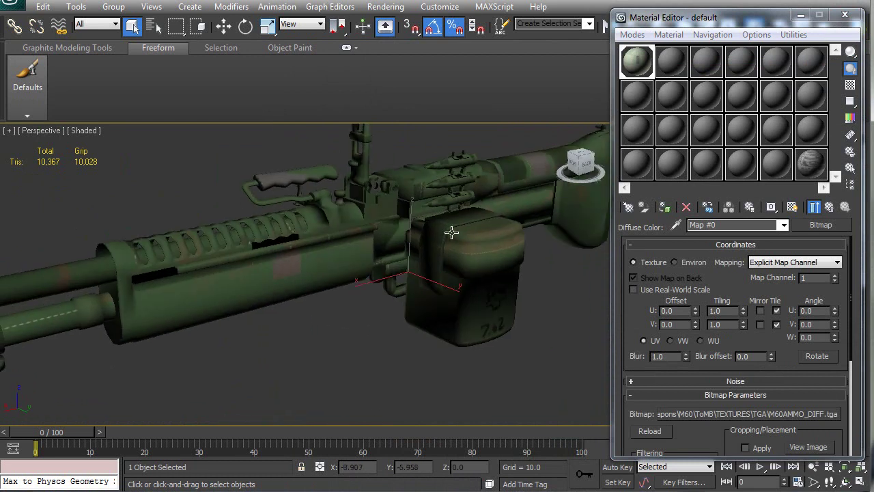
{"action": "middle_click_drag", "start_coordinate": [211, 282], "coordinate": [200, 268], "text": "alt"}
{"action": "middle_click_drag", "start_coordinate": [480, 302], "coordinate": [357, 312], "text": "alt"}
{"action": "scroll", "coordinate": [348, 265], "scroll_direction": "up", "scroll_amount": 5}
{"action": "scroll", "coordinate": [348, 265], "scroll_direction": "down", "scroll_amount": 5}
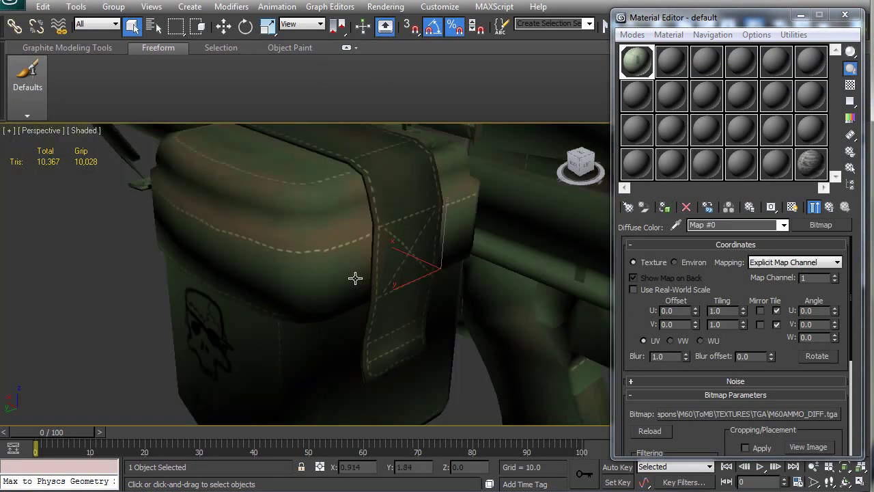
{"action": "scroll", "coordinate": [312, 297], "scroll_direction": "up", "scroll_amount": 3}
{"action": "middle_click_drag", "start_coordinate": [312, 296], "coordinate": [265, 312], "text": "alt"}
{"action": "scroll", "coordinate": [264, 312], "scroll_direction": "down", "scroll_amount": 5}
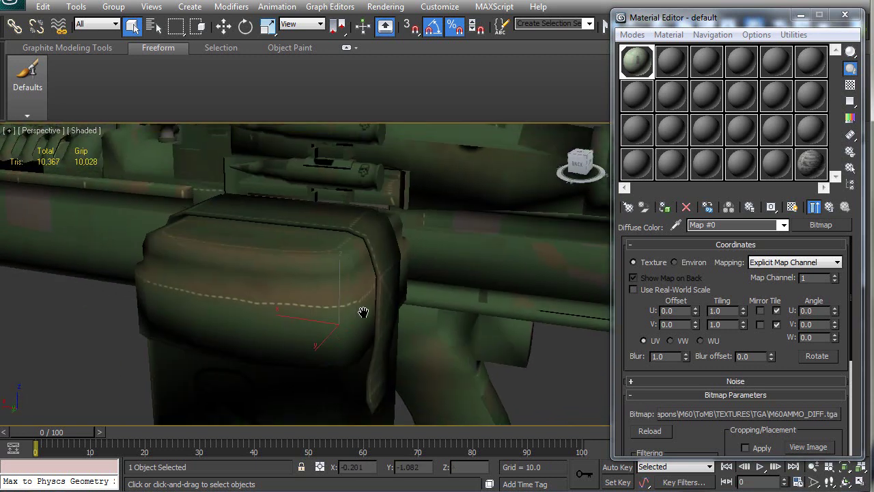
{"action": "middle_click_drag", "start_coordinate": [369, 318], "coordinate": [416, 321], "text": "alt"}
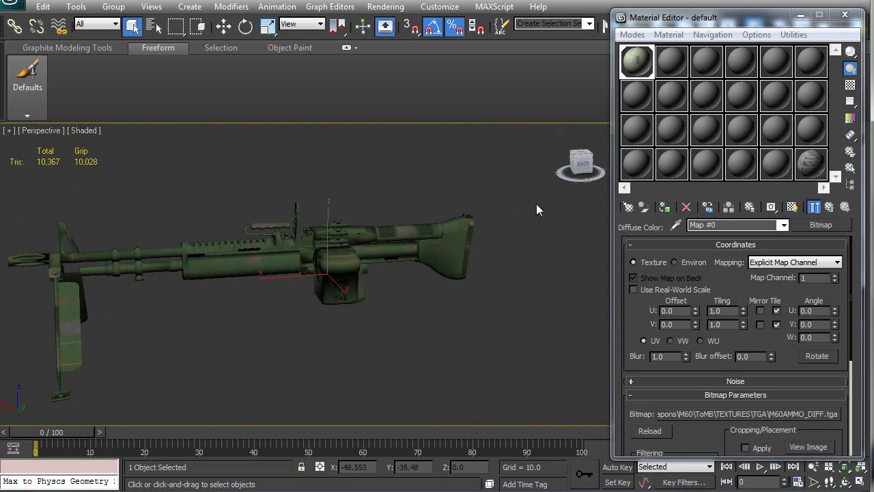
{"action": "middle_click_drag", "start_coordinate": [230, 304], "coordinate": [293, 302]}
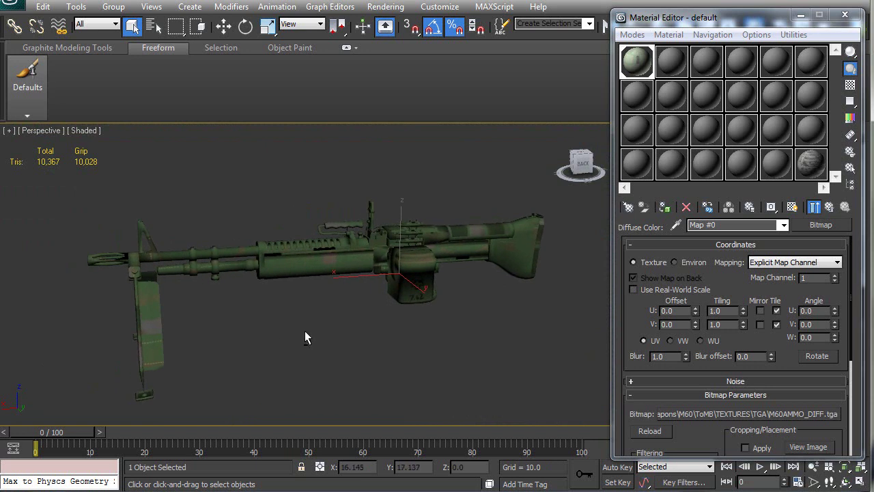
{"action": "middle_click_drag", "start_coordinate": [303, 337], "coordinate": [324, 334], "text": "alt"}
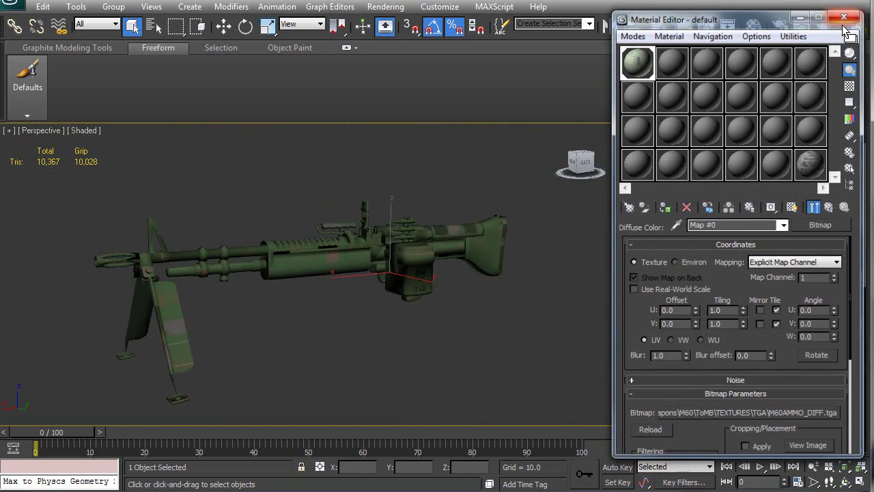
Close the Material Editor and unhide the weapon's hidden bones.
{"action": "left_click", "coordinate": [844, 15]}
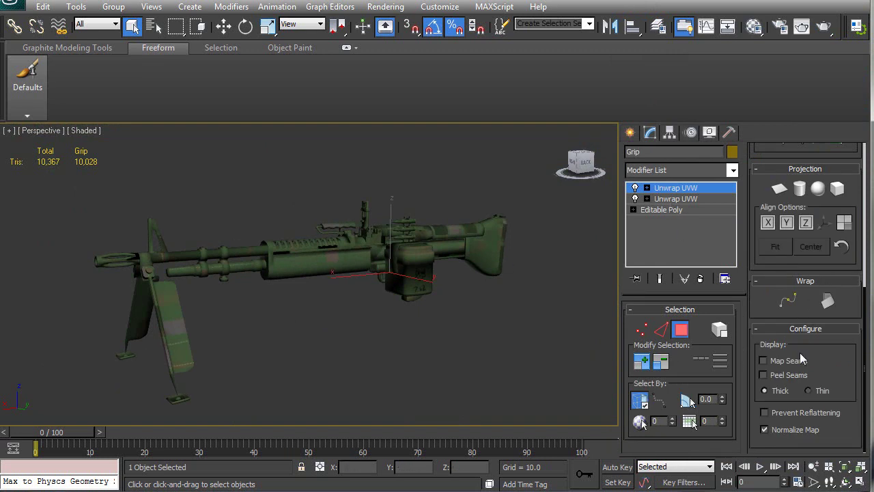
{"action": "scroll", "coordinate": [766, 280], "scroll_direction": "up", "scroll_amount": 8}
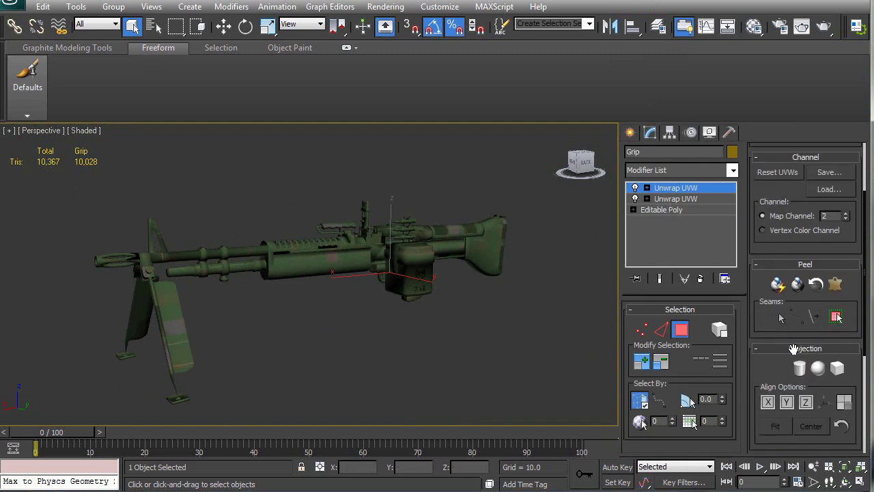
{"action": "middle_click_drag", "start_coordinate": [393, 327], "coordinate": [416, 303]}
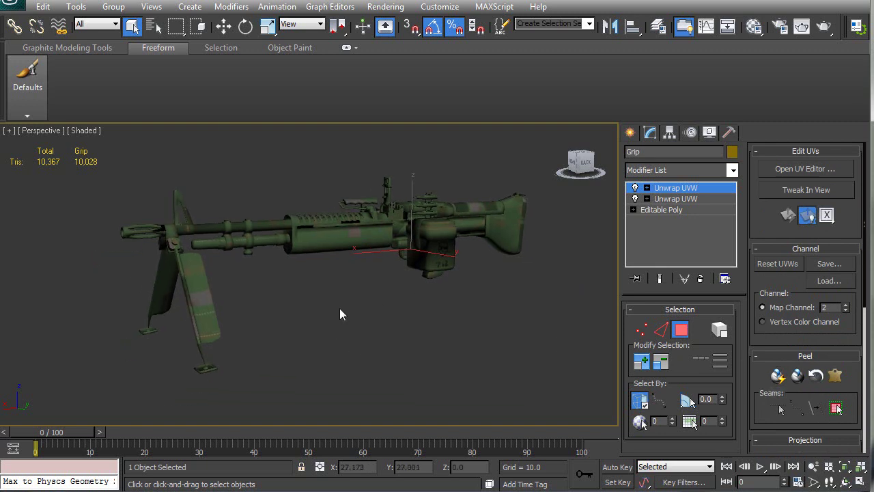
{"action": "scroll", "coordinate": [301, 311], "scroll_direction": "up", "scroll_amount": 2}
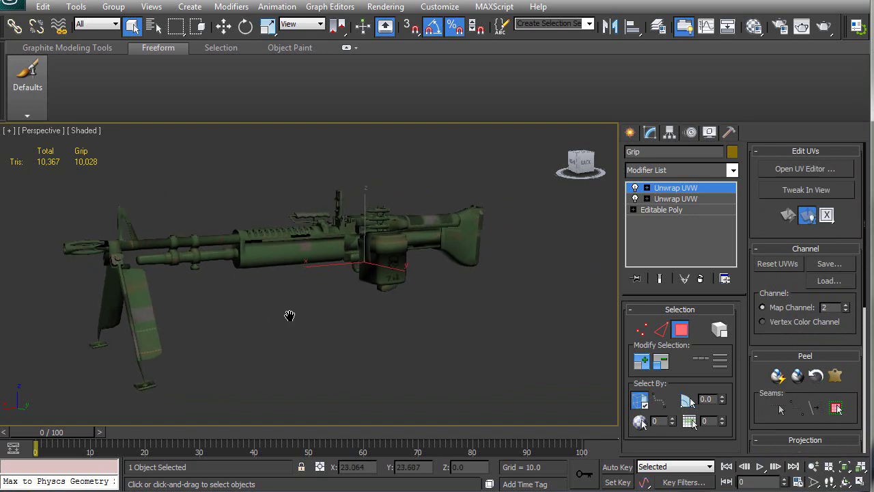
{"action": "right_click", "coordinate": [244, 199]}
{"action": "left_click", "coordinate": [267, 150]}
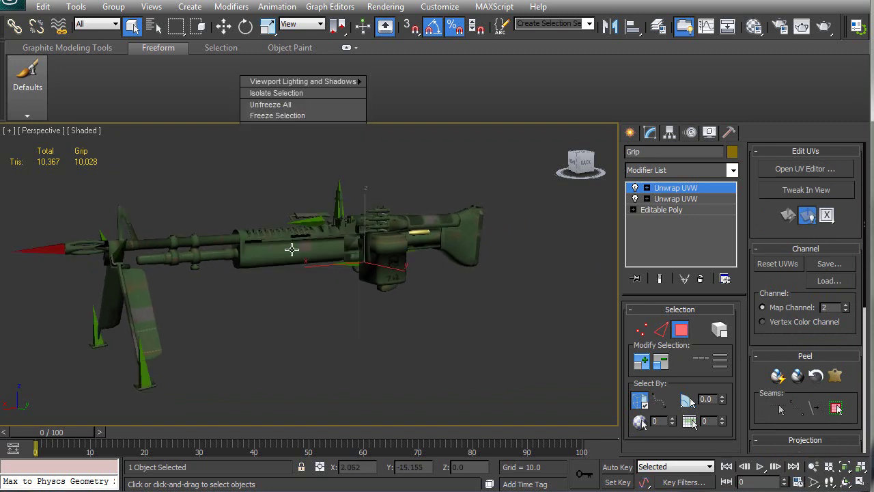
Examine the bones on the muzzle, bipod, sight and receiver from several angles.
{"action": "middle_click_drag", "start_coordinate": [262, 311], "coordinate": [383, 273], "text": "alt"}
{"action": "left_click", "coordinate": [661, 189]}
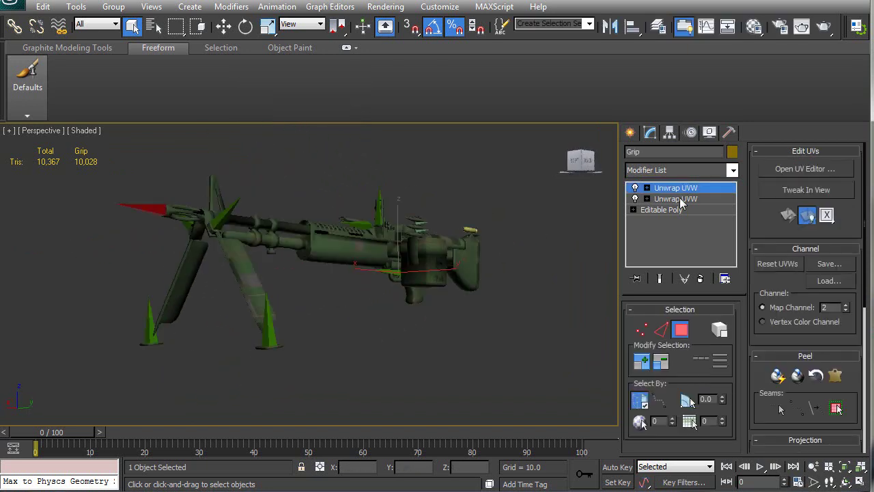
{"action": "middle_click_drag", "start_coordinate": [436, 285], "coordinate": [501, 258], "text": "alt"}
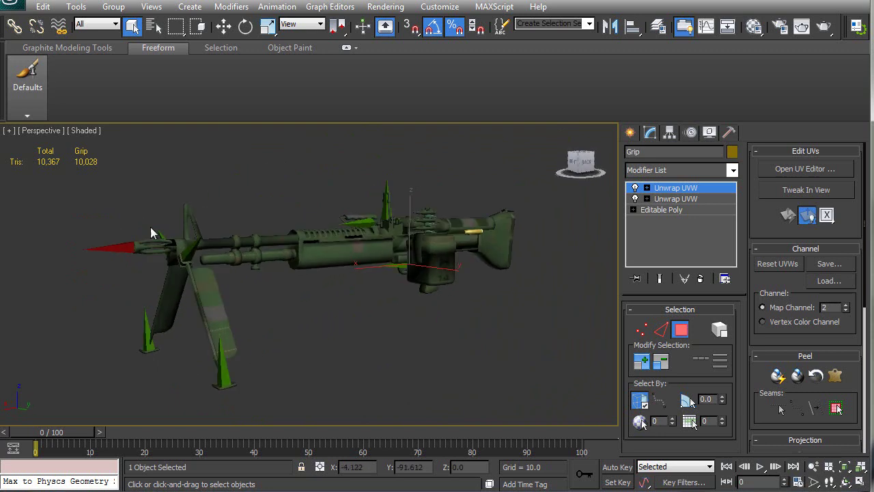
{"action": "middle_click_drag", "start_coordinate": [345, 254], "coordinate": [276, 265], "text": "alt"}
{"action": "mouse_move", "coordinate": [290, 312]}
{"action": "middle_mouse_down", "text": "alt"}
{"action": "mouse_move", "coordinate": [271, 291]}
{"action": "mouse_move", "coordinate": [230, 306]}
{"action": "mouse_move", "coordinate": [296, 286]}
{"action": "mouse_move", "coordinate": [298, 275]}
{"action": "mouse_move", "coordinate": [253, 346]}
{"action": "mouse_move", "coordinate": [307, 307]}
{"action": "mouse_move", "coordinate": [277, 311]}
{"action": "middle_mouse_up", "text": "alt"}
{"action": "mouse_move", "coordinate": [379, 281]}
{"action": "middle_mouse_down", "text": "alt"}
{"action": "mouse_move", "coordinate": [355, 273]}
{"action": "mouse_move", "coordinate": [396, 288]}
{"action": "mouse_move", "coordinate": [380, 273]}
{"action": "middle_mouse_up", "text": "alt"}
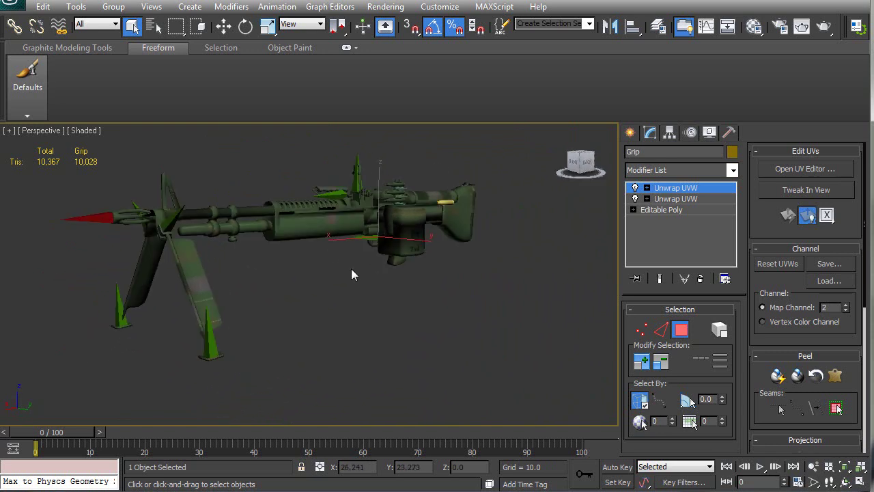
Save the scene in the M60 folder under the new file name M60_Static_UDK.max.
{"action": "left_click", "coordinate": [11, 4]}
{"action": "left_click", "coordinate": [51, 148]}
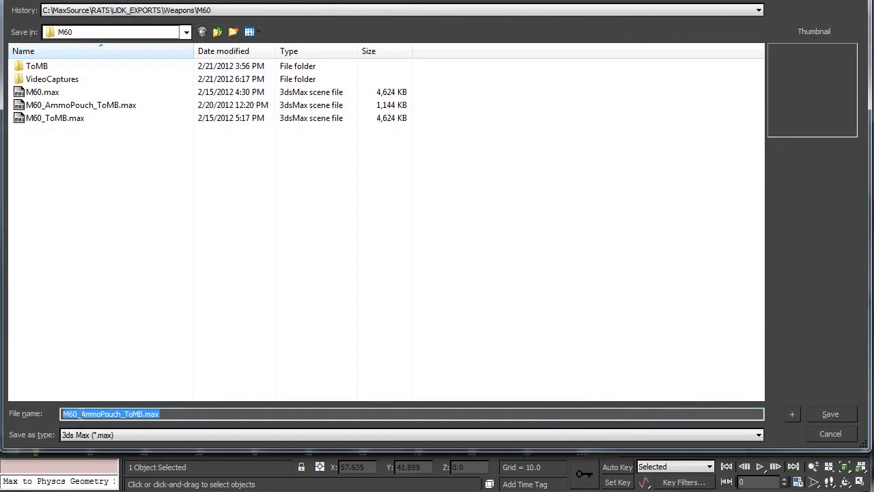
{"action": "left_click_drag", "start_coordinate": [81, 413], "coordinate": [122, 414]}
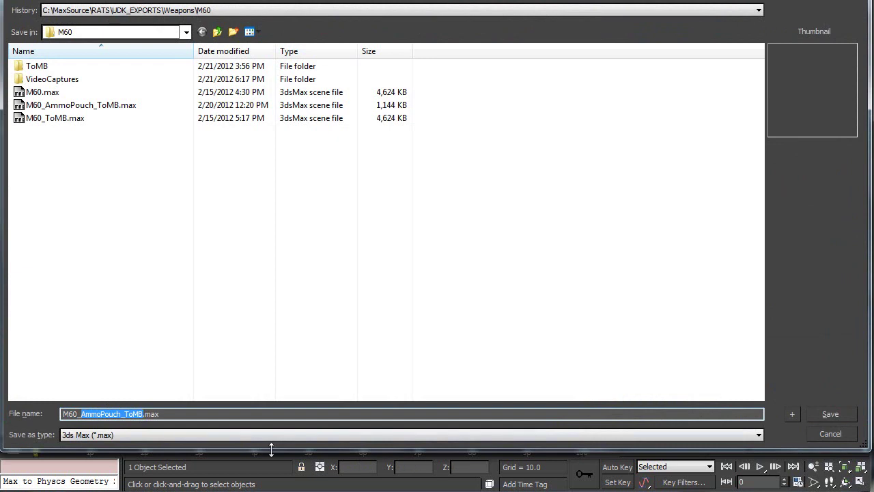
{"action": "type", "text": "Static_UDK"}
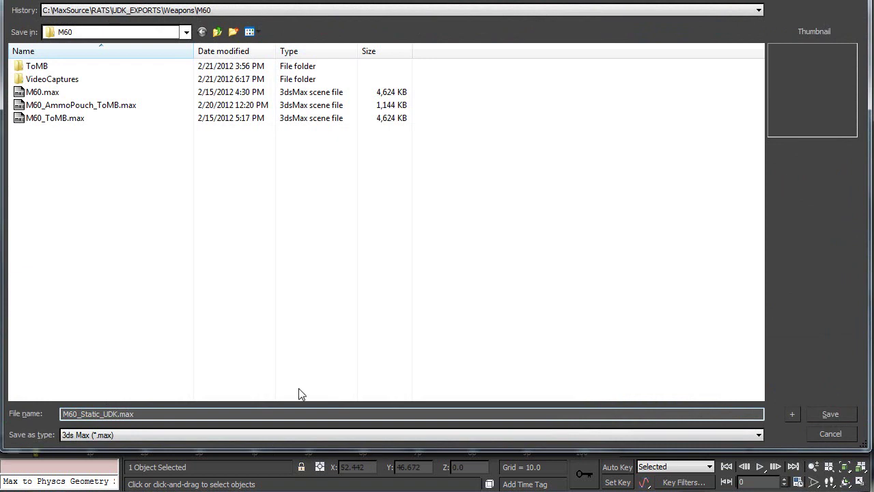
{"action": "left_click", "coordinate": [844, 417]}
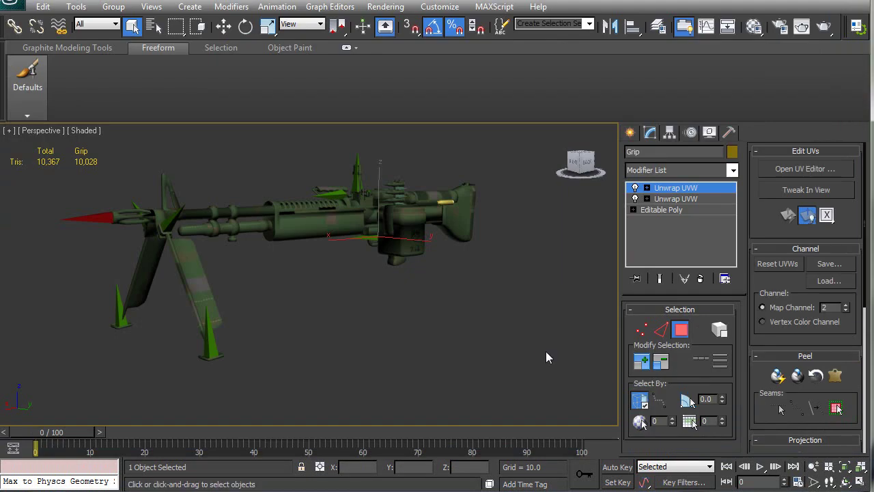
{"action": "middle_click_drag", "start_coordinate": [369, 311], "coordinate": [277, 299], "text": "alt"}
{"action": "middle_click_drag", "start_coordinate": [359, 302], "coordinate": [422, 289], "text": "alt"}
{"action": "middle_click_drag", "start_coordinate": [362, 296], "coordinate": [316, 308], "text": "alt"}
{"action": "middle_click_drag", "start_coordinate": [315, 269], "coordinate": [236, 222], "text": "alt"}
{"action": "middle_click_drag", "start_coordinate": [262, 278], "coordinate": [325, 329], "text": "alt"}
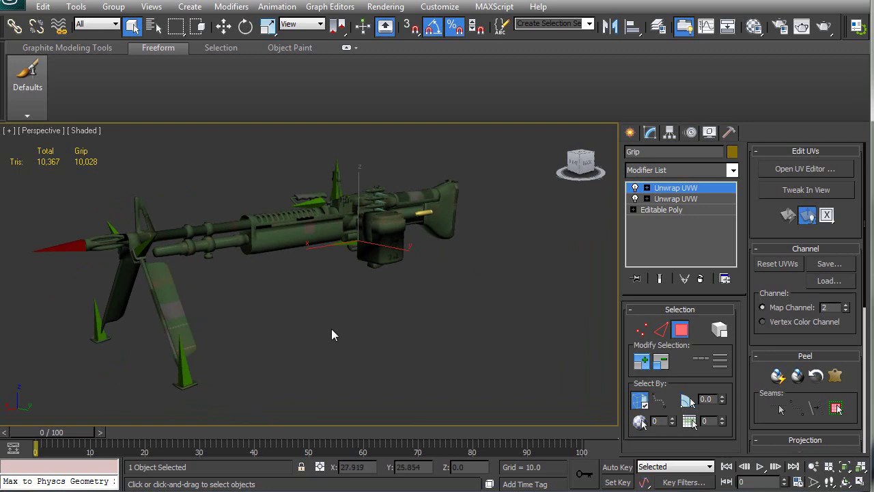
{"action": "mouse_move", "coordinate": [325, 313]}
{"action": "middle_mouse_down"}
{"action": "mouse_move", "coordinate": [349, 305]}
{"action": "mouse_move", "coordinate": [350, 334]}
{"action": "mouse_move", "coordinate": [189, 325]}
{"action": "mouse_move", "coordinate": [350, 330]}
{"action": "mouse_move", "coordinate": [413, 304]}
{"action": "mouse_move", "coordinate": [459, 310]}
{"action": "mouse_move", "coordinate": [441, 323]}
{"action": "mouse_move", "coordinate": [330, 324]}
{"action": "mouse_move", "coordinate": [341, 308]}
{"action": "mouse_move", "coordinate": [320, 324]}
{"action": "middle_mouse_up"}
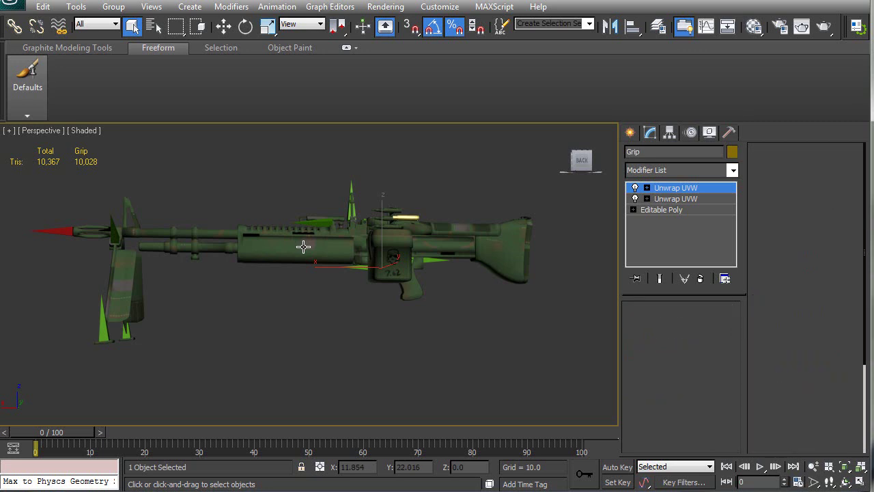
Open the file export dialog for the selected weapon only, and cancel it without exporting.
{"action": "left_click", "coordinate": [20, 8]}
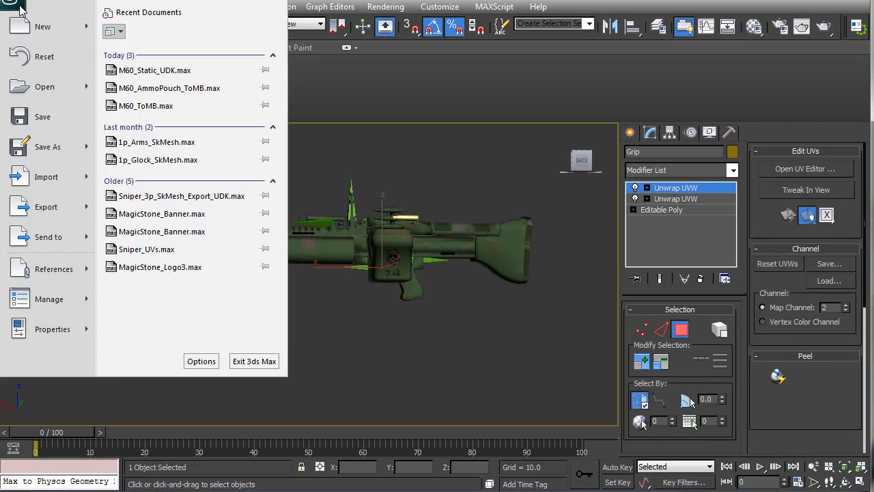
{"action": "mouse_move", "coordinate": [72, 214]}
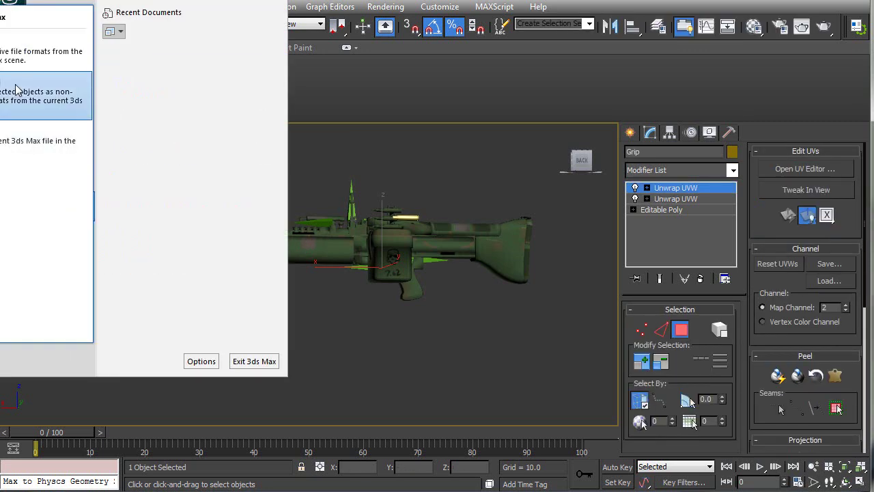
{"action": "left_click", "coordinate": [55, 94]}
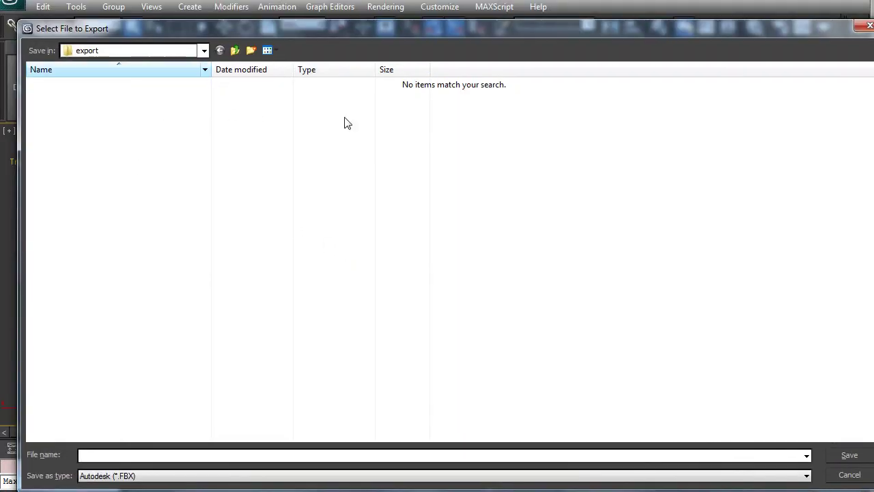
{"action": "left_click", "coordinate": [849, 475]}
{"action": "middle_click_drag", "start_coordinate": [342, 260], "coordinate": [353, 287], "text": "alt"}
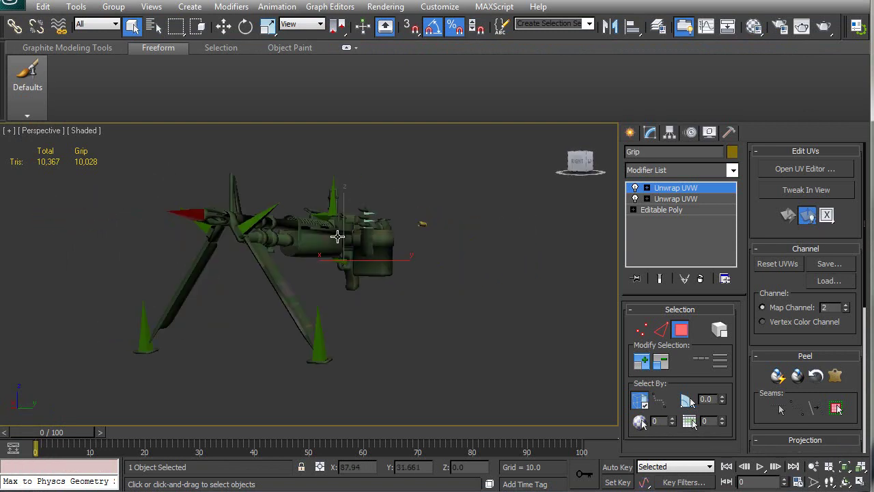